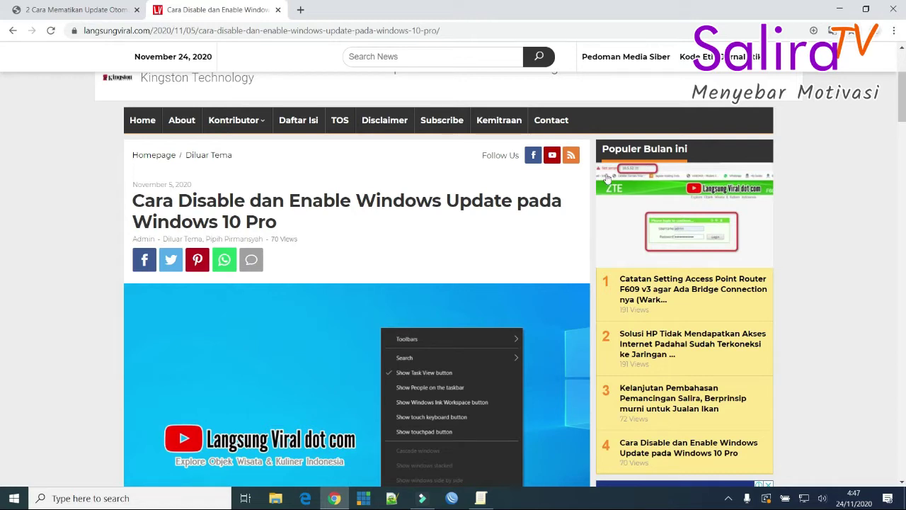
Step: Check which power options Windows offers for shutting down or restarting the computer
left_click(14, 500)
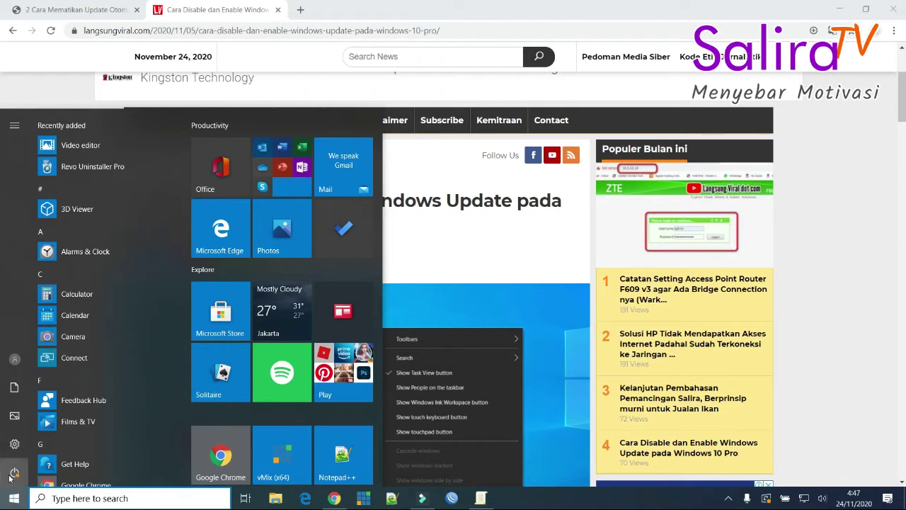
left_click(11, 476)
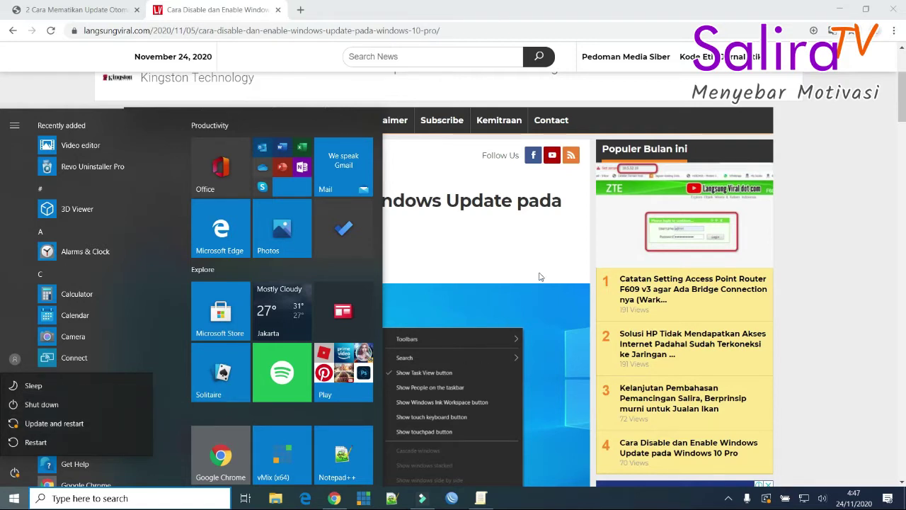
left_click(14, 498)
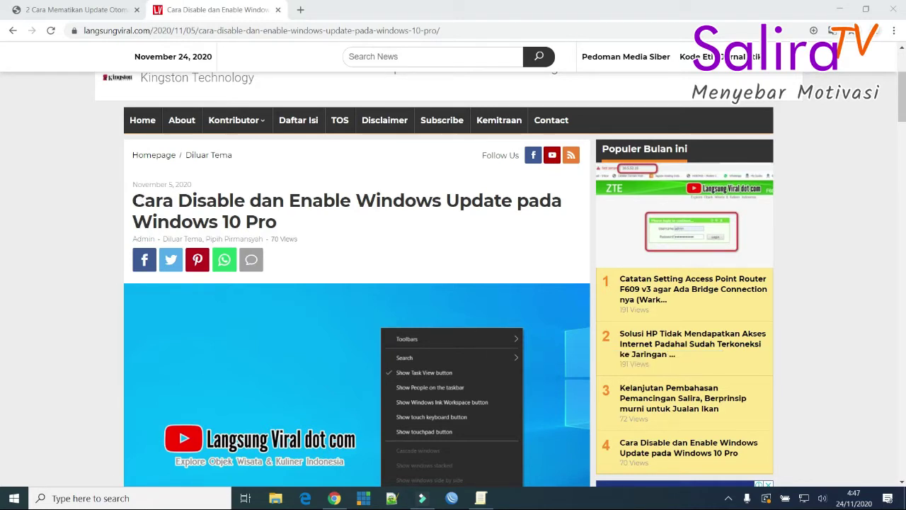
Step: Highlight the title of the article on disabling and enabling Windows Update and view its introduction
left_click_drag(132, 203, 288, 226)
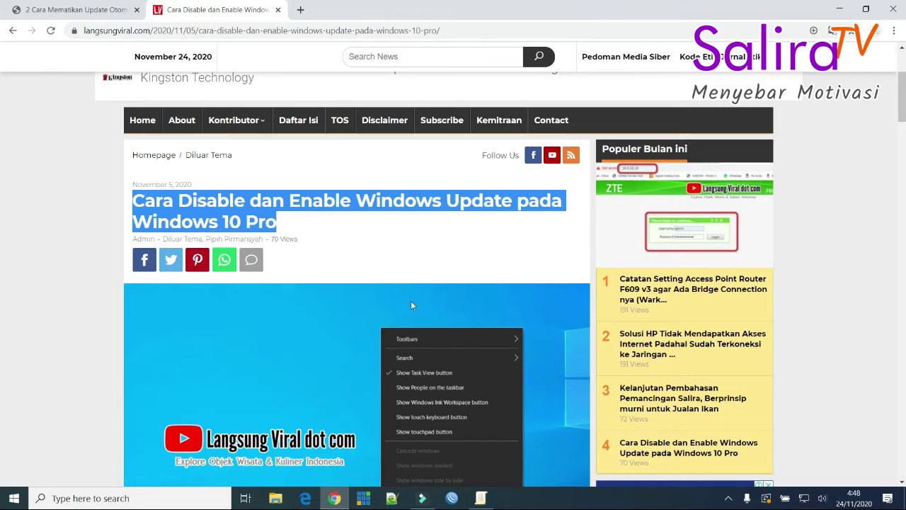
scroll(414, 321, "down", 5)
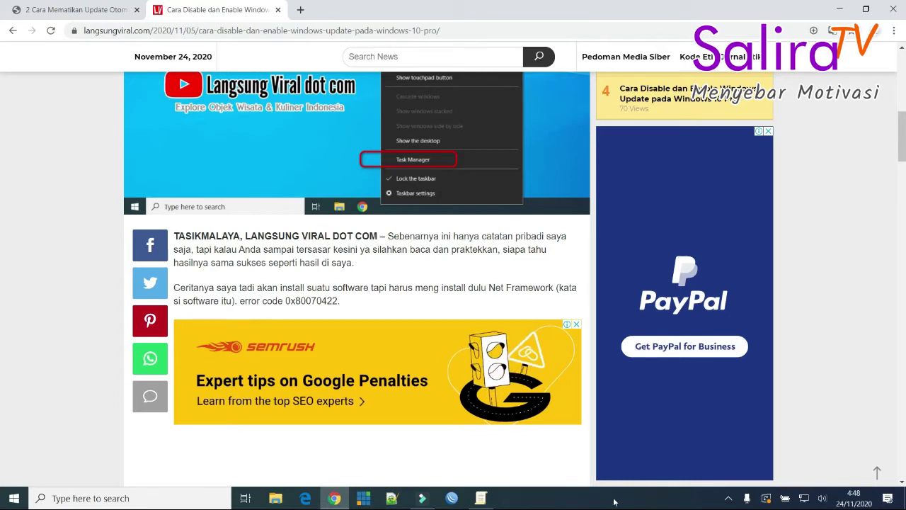
Step: Open Task Manager and select the wuauserv (Windows Update) service in its list of services
right_click(615, 502)
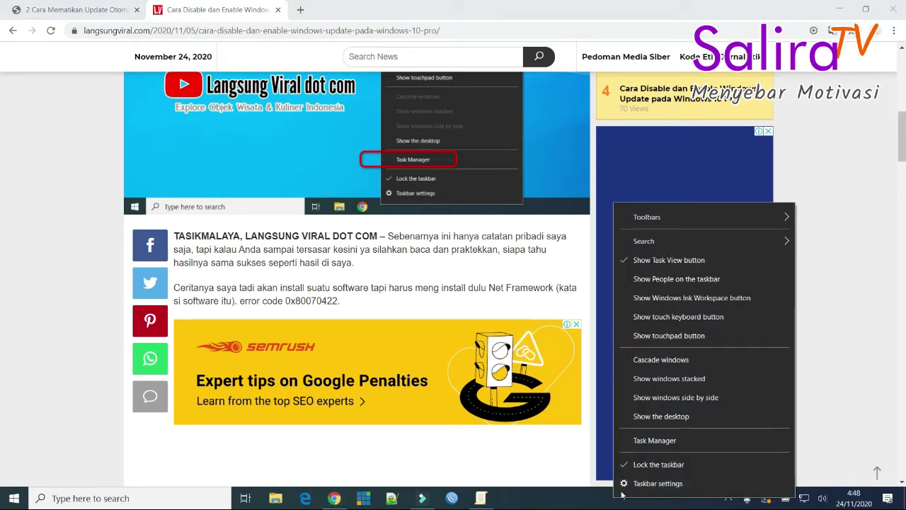
left_click(667, 444)
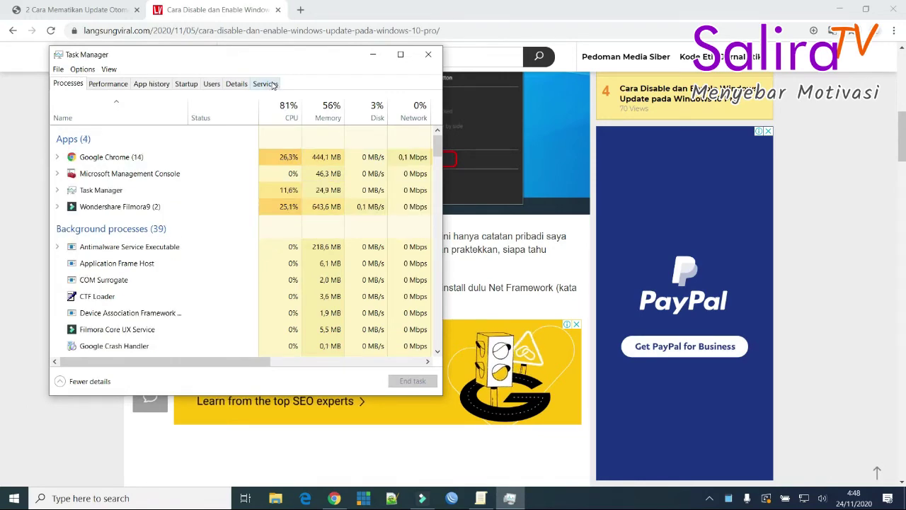
left_click(267, 84)
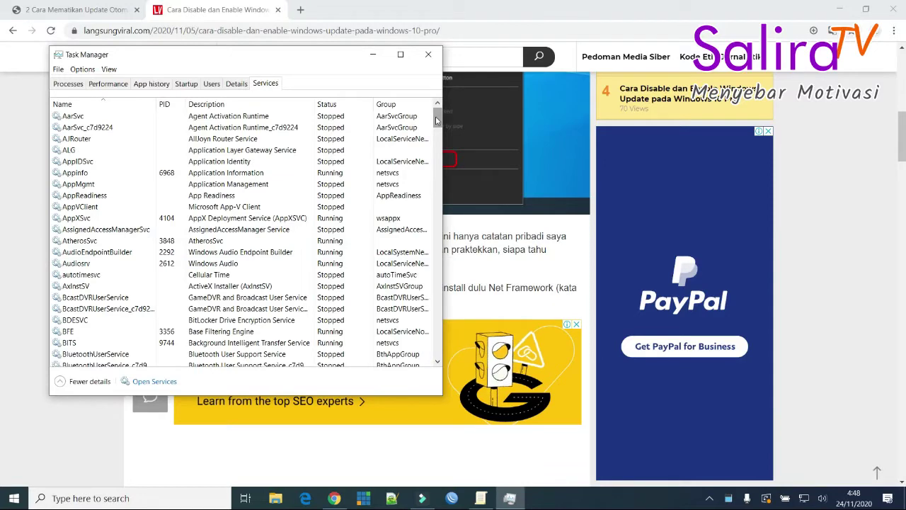
left_click_drag(441, 122, 439, 341)
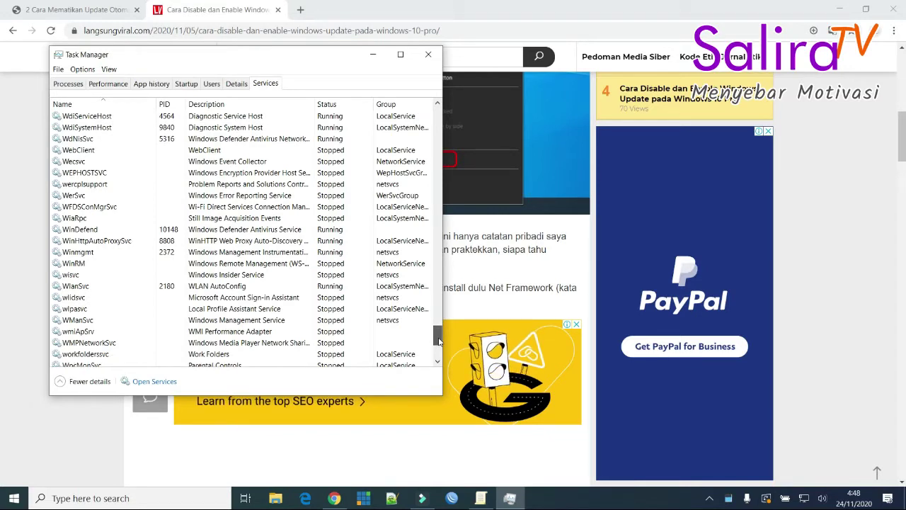
left_click_drag(439, 341, 440, 350)
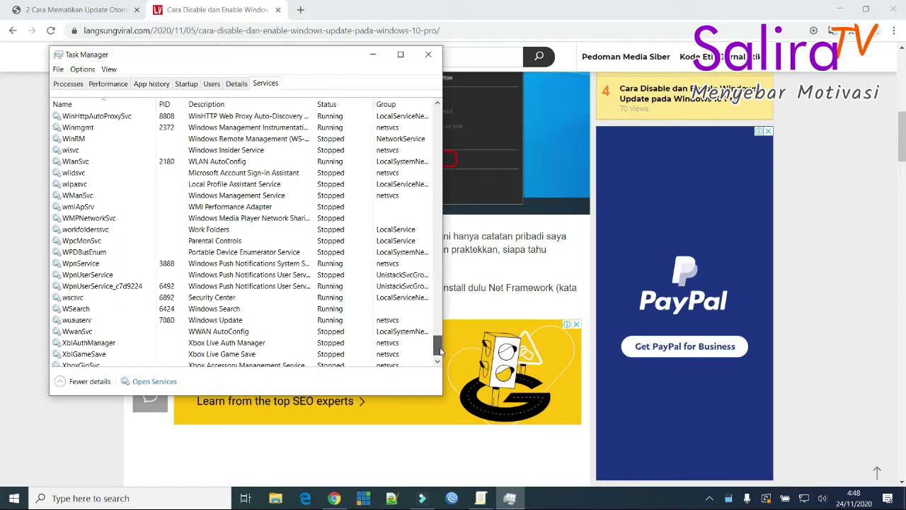
left_click(212, 323)
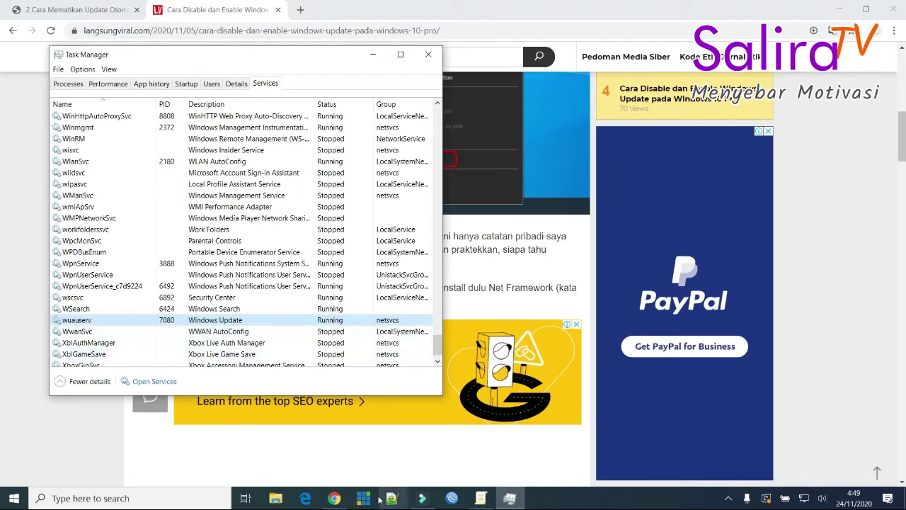
Step: Switch to Chrome and read the article's instructions on finding wuauserv and choosing a Windows Update startup type
mouse_move(337, 501)
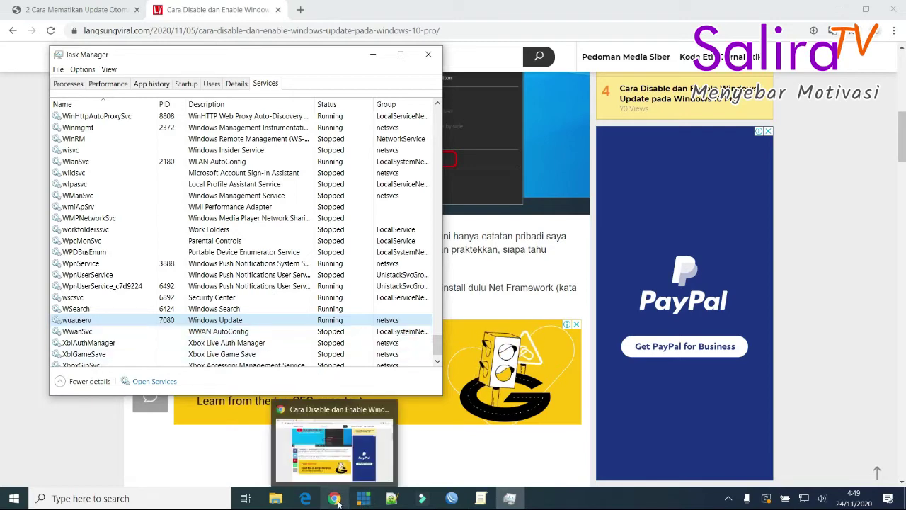
left_click(337, 501)
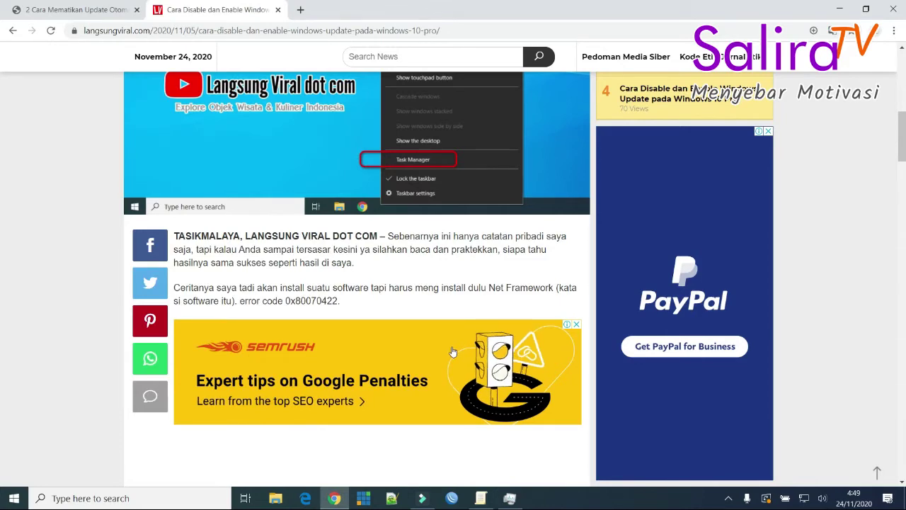
scroll(454, 351, "down", 3)
scroll(453, 352, "down", 10)
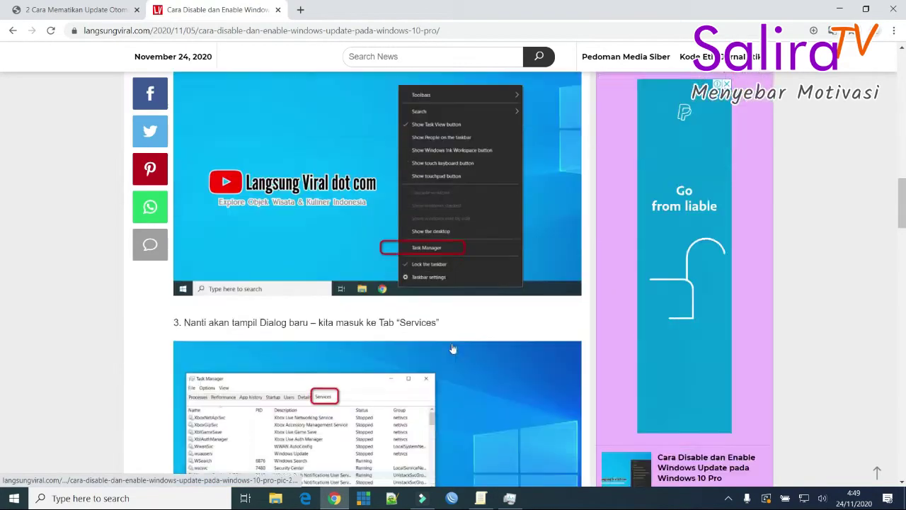
scroll(344, 259, "down", 2)
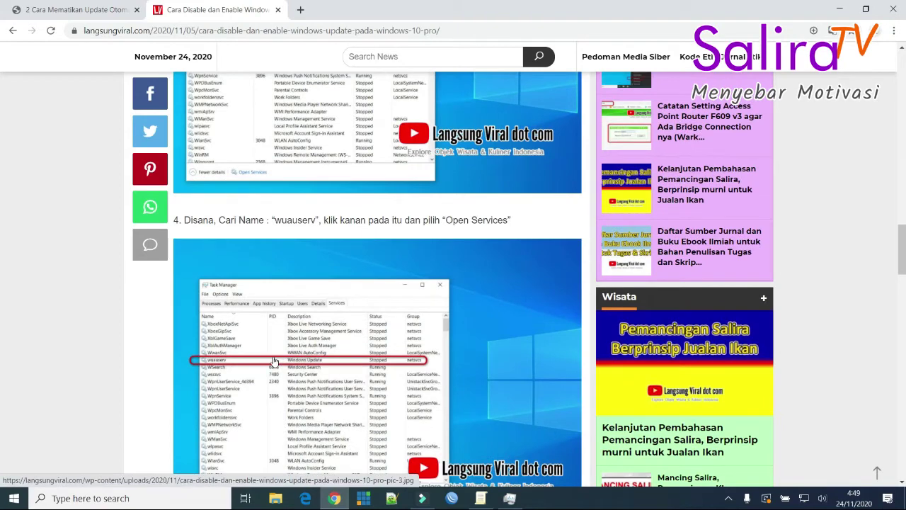
scroll(317, 363, "down", 1)
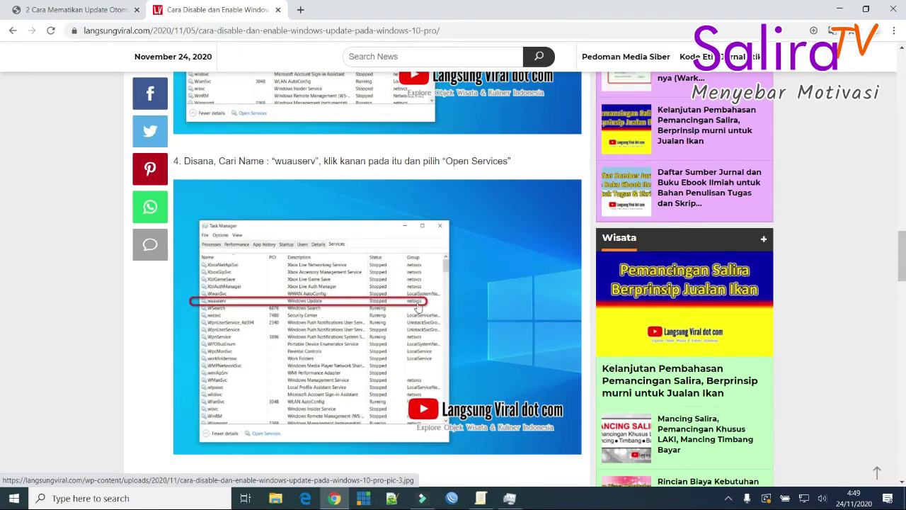
scroll(396, 257, "down", 2)
scroll(397, 258, "down", 2)
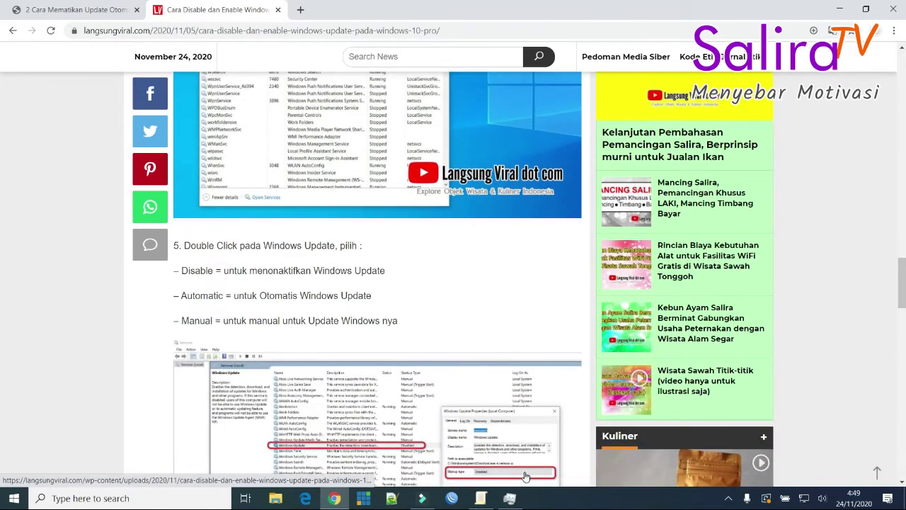
Step: Switch back to Task Manager and open the Services console from the wuauserv entry
left_click(511, 498)
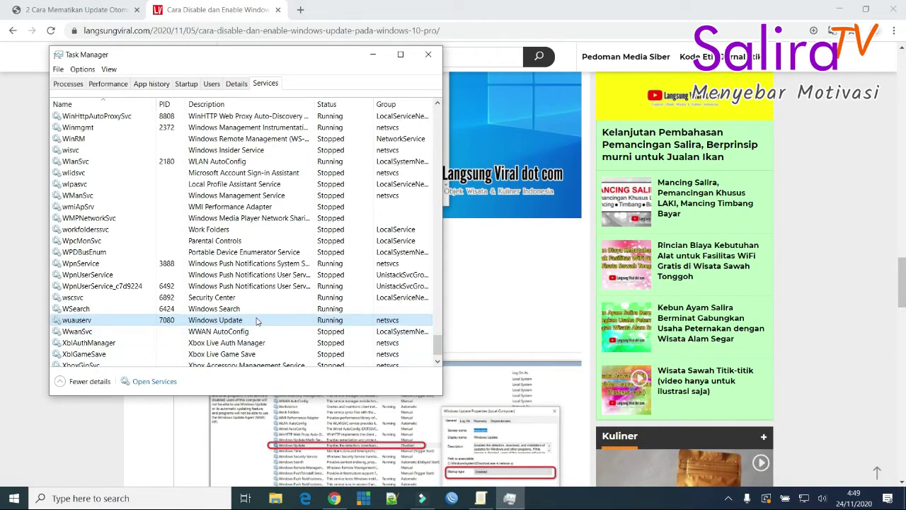
right_click(128, 324)
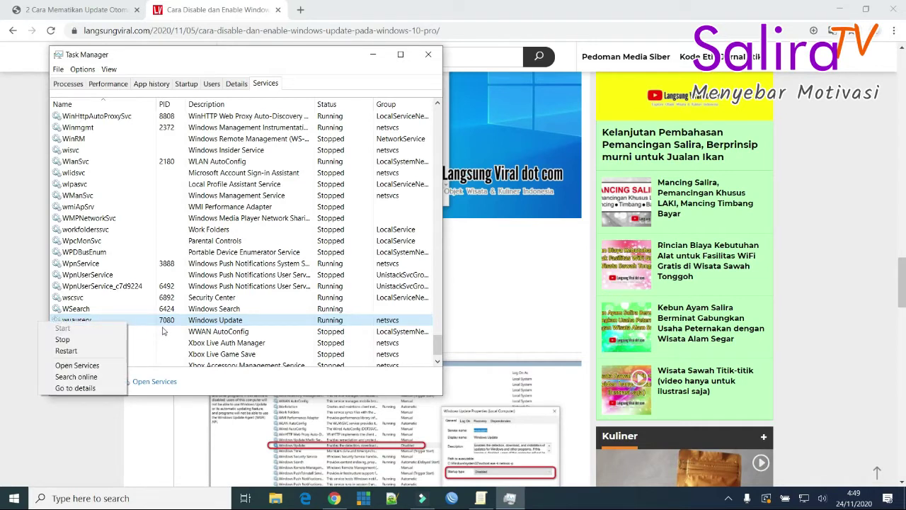
left_click(101, 367)
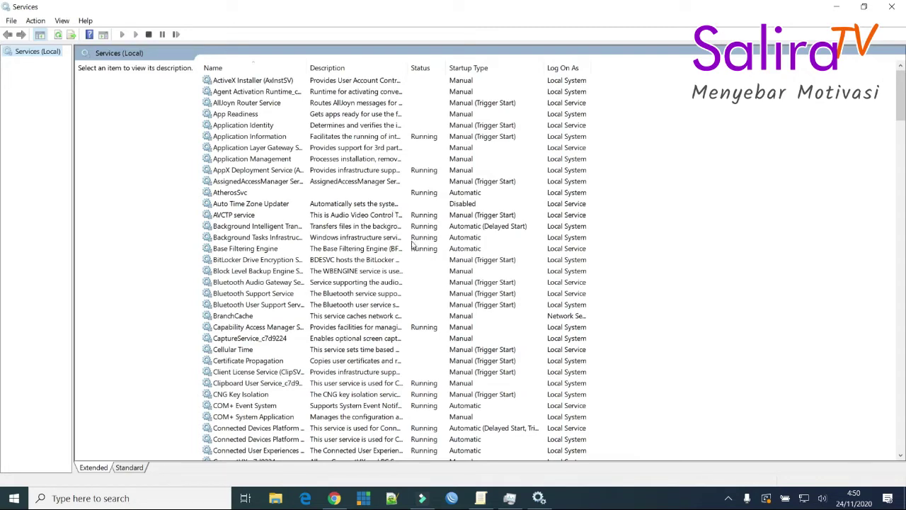
Step: Switch to Chrome and review the article's step 5 on the Disable, Automatic and Manual options
left_click(347, 498)
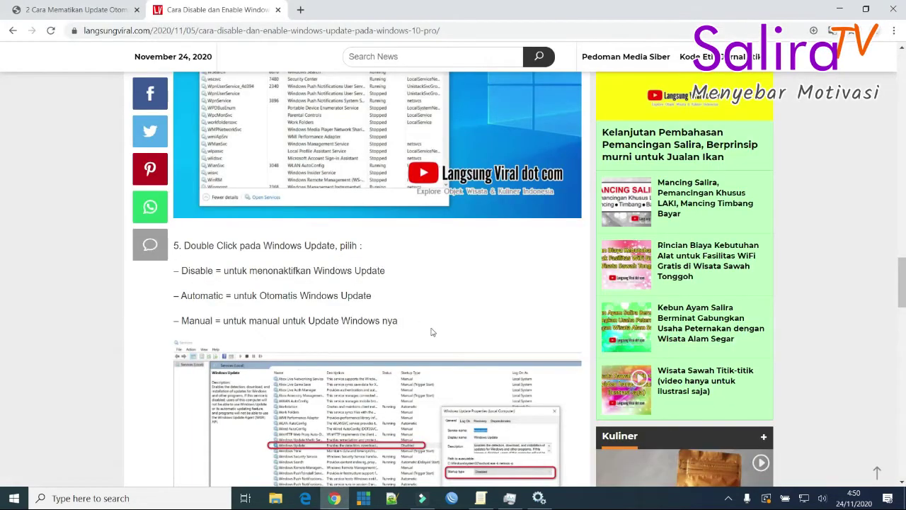
scroll(435, 333, "down", 2)
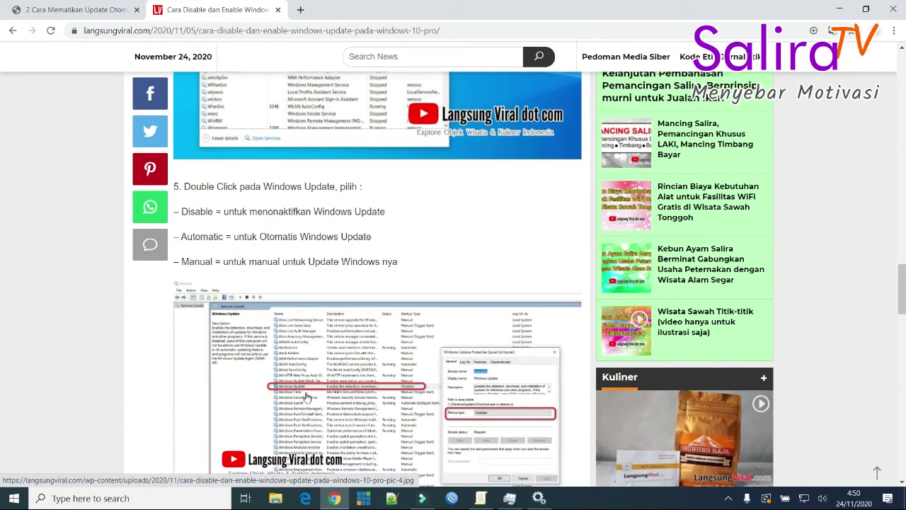
Step: Switch to the Services console, widen the Name column to show full service names, and select Windows Update
left_click(539, 497)
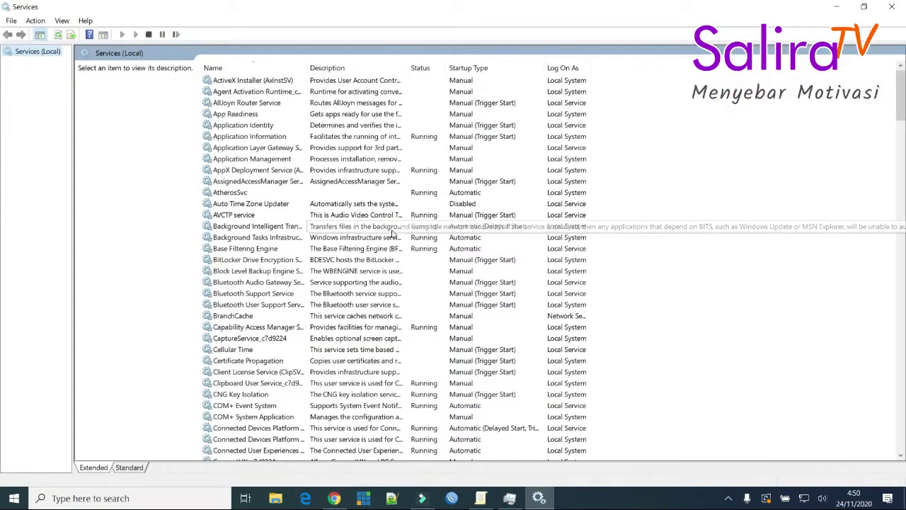
scroll(2, 154, "down", 10)
scroll(1, 154, "down", 20)
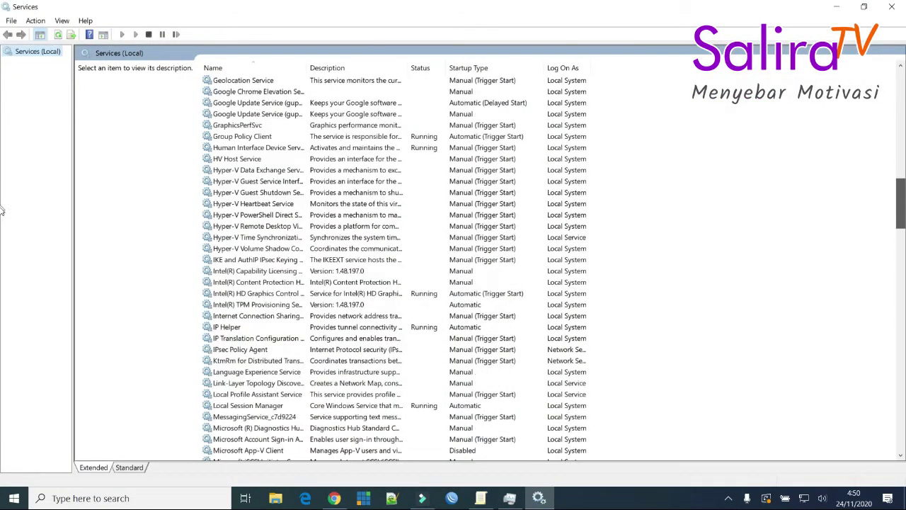
scroll(1, 310, "down", 10)
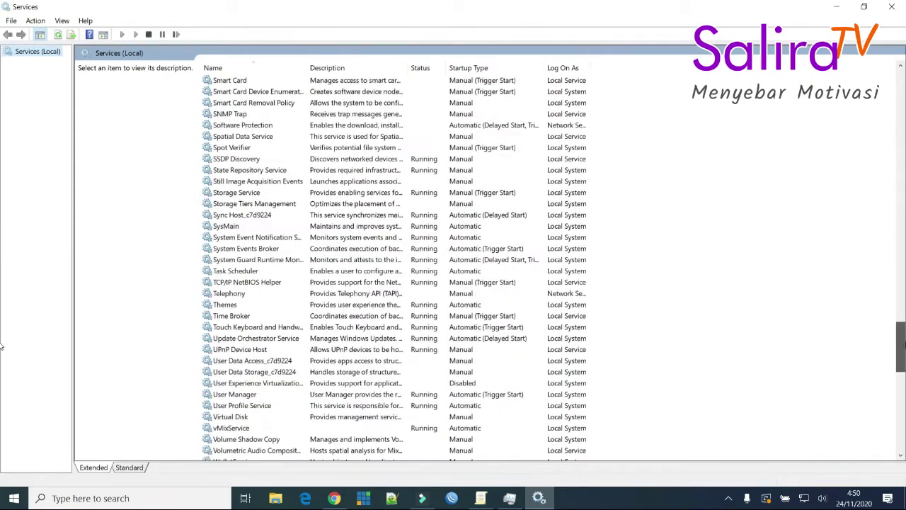
scroll(1, 345, "down", 4)
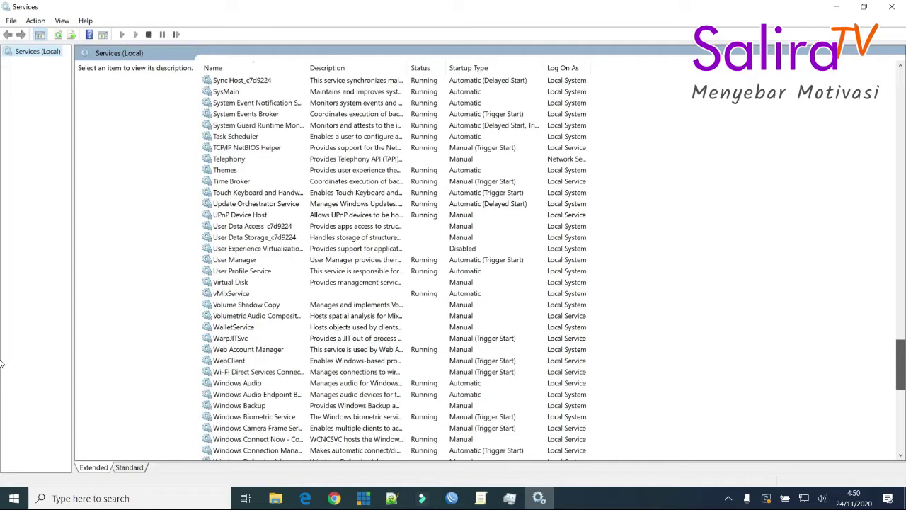
scroll(1, 363, "down", 7)
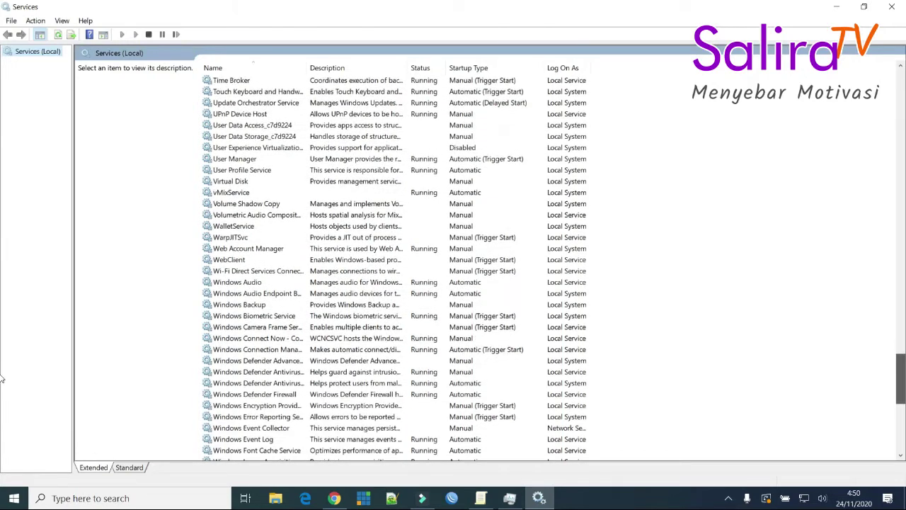
scroll(2, 398, "down", 5)
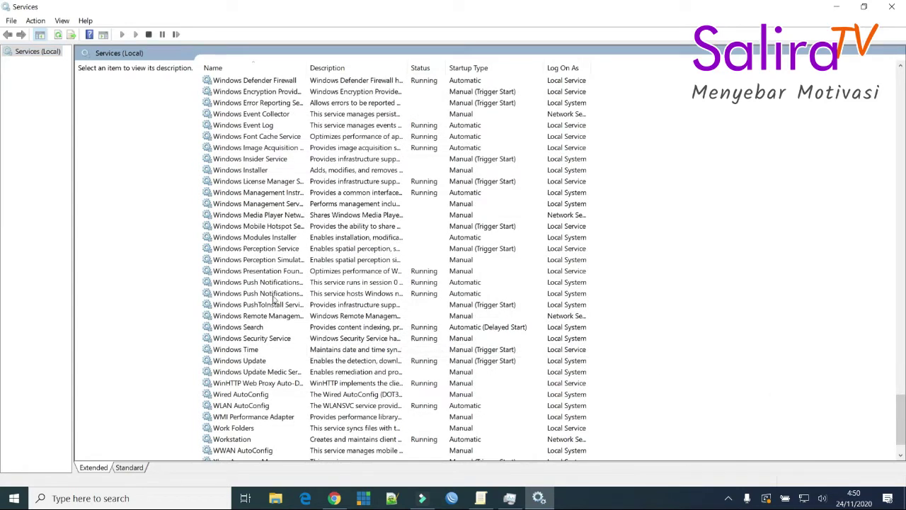
left_click_drag(308, 68, 377, 69)
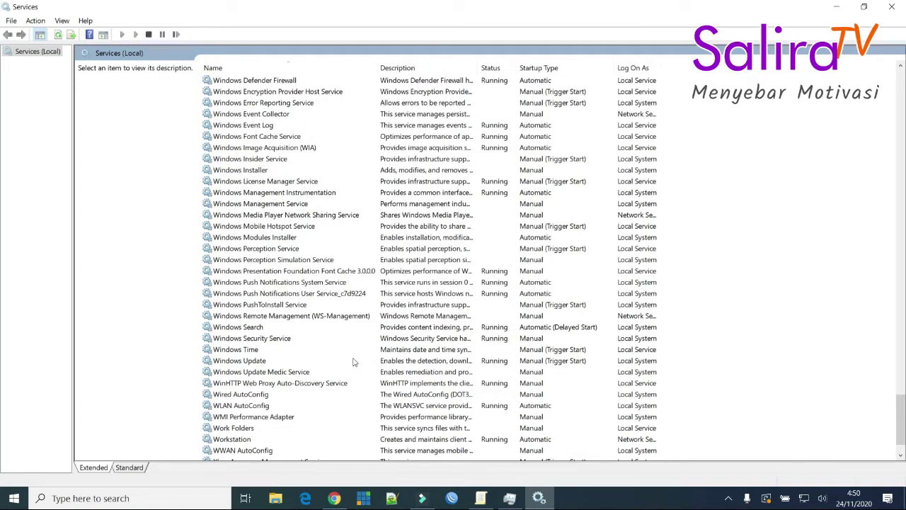
left_click(277, 363)
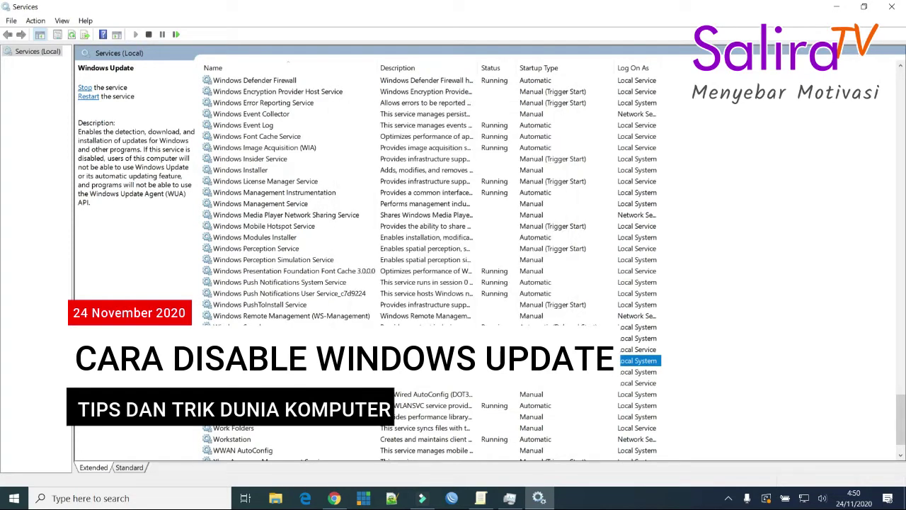
Step: Set the Windows Update service's startup type to Disabled in its properties and apply the change
double_click(338, 362)
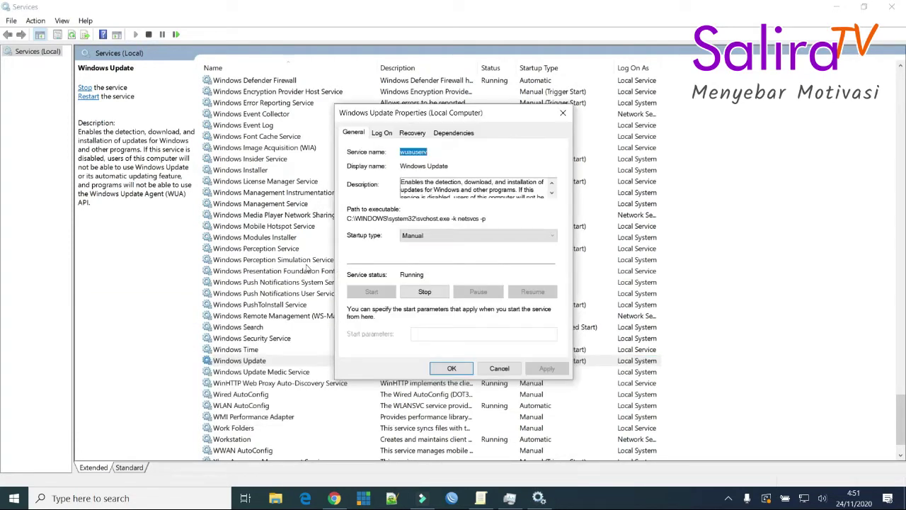
left_click(553, 241)
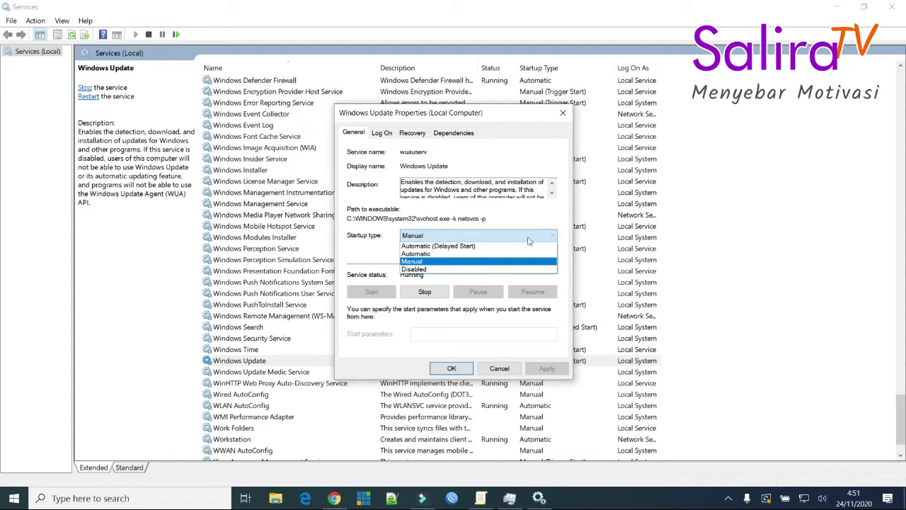
left_click(435, 270)
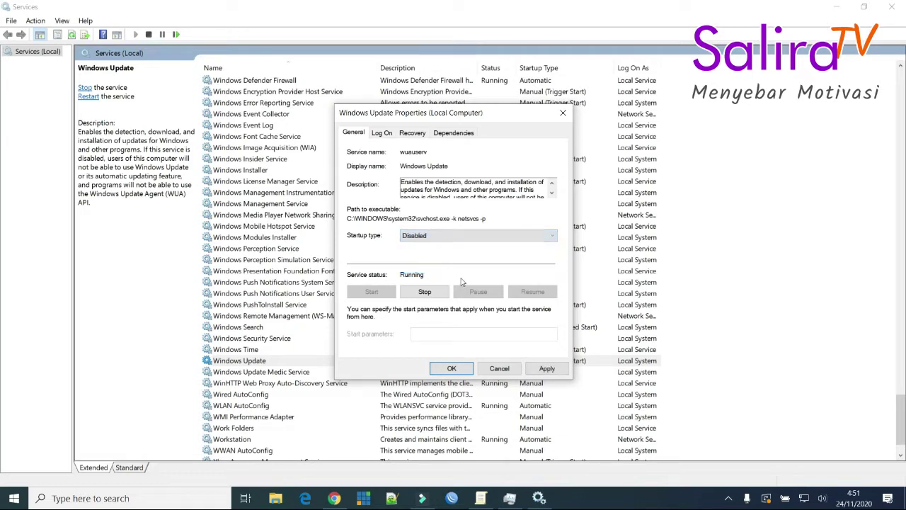
left_click(558, 371)
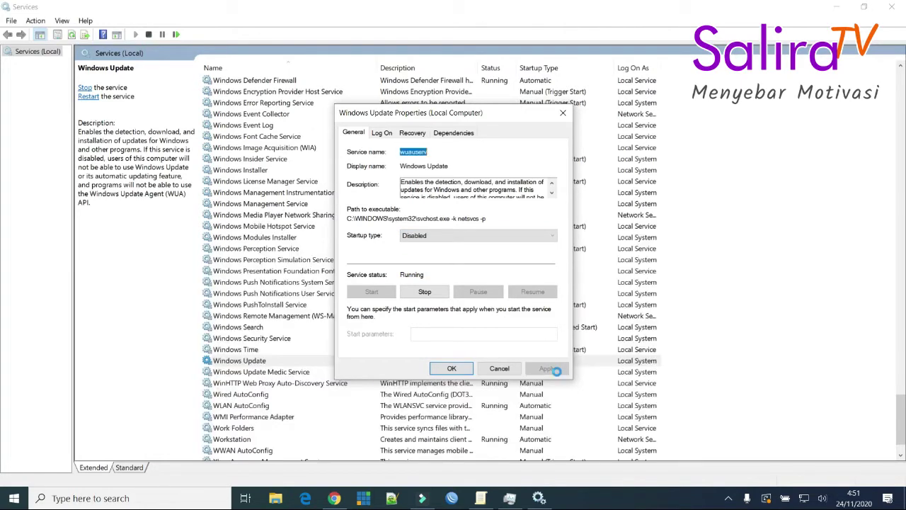
left_click(452, 368)
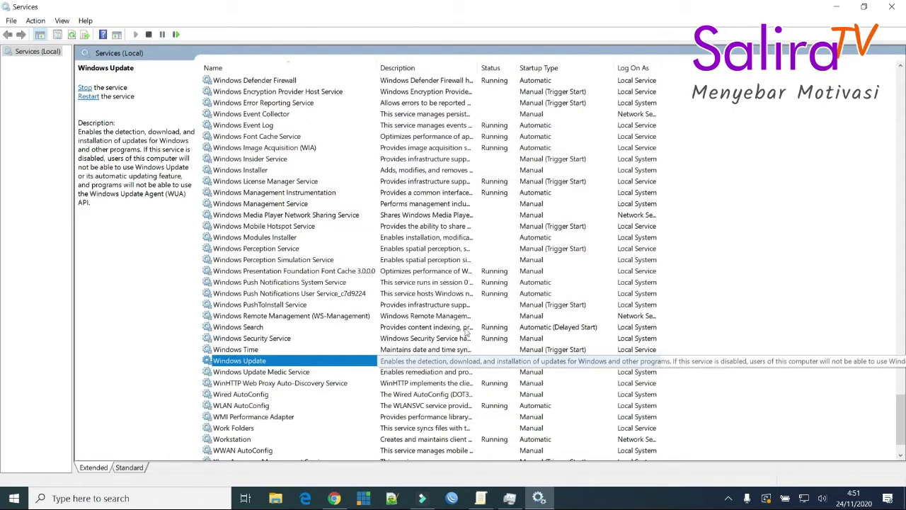
Step: Stop the Windows Update service from its properties and accept the dialog
right_click(326, 363)
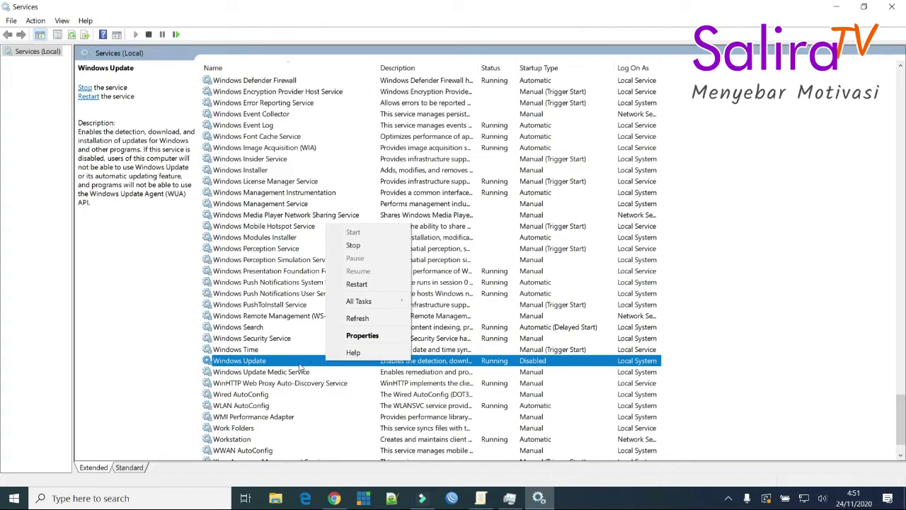
double_click(602, 364)
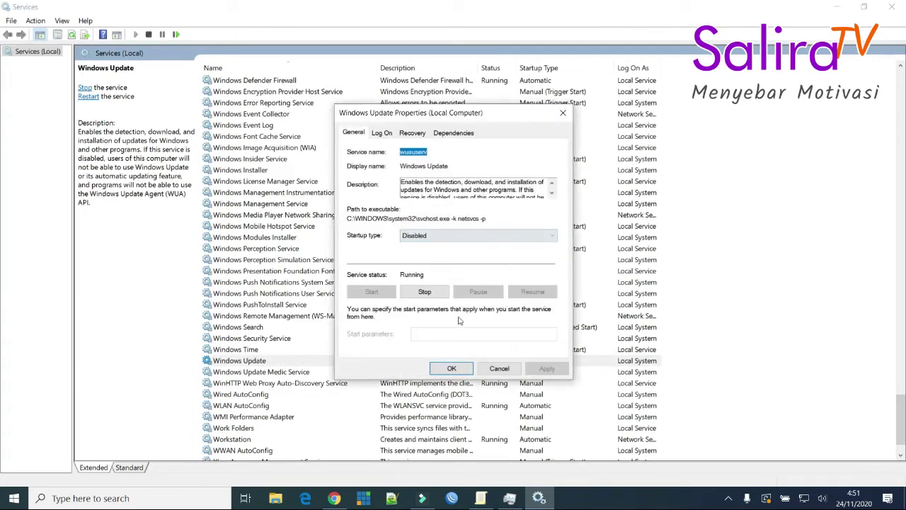
left_click(425, 292)
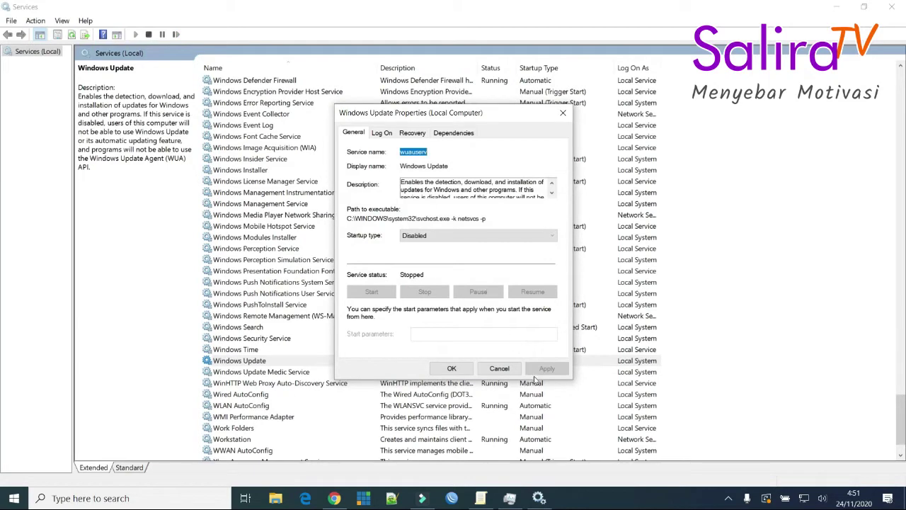
left_click(452, 369)
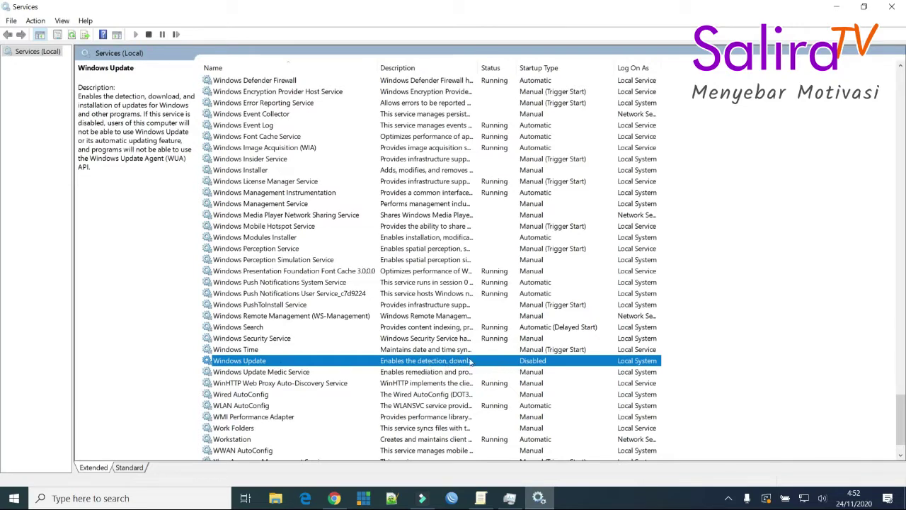
Step: Close the Services console, then bring up Task Manager and close it too
left_click(893, 6)
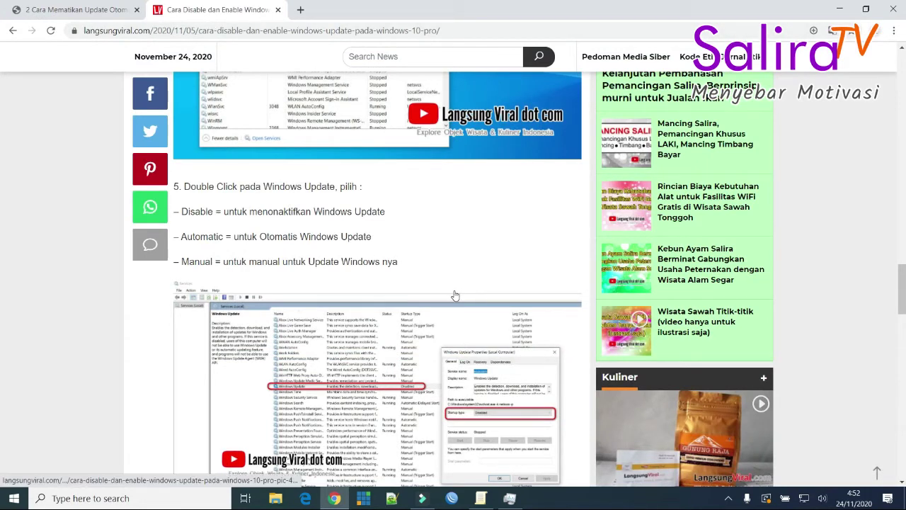
left_click(510, 500)
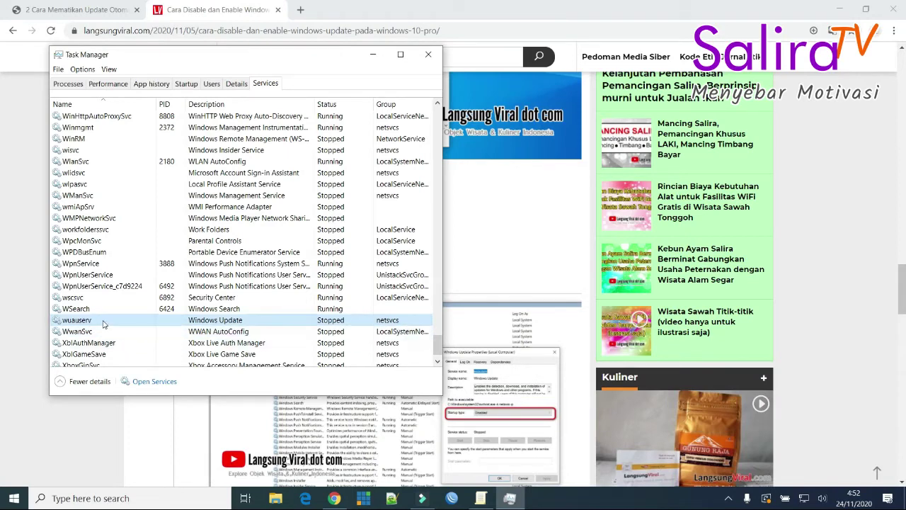
left_click(428, 54)
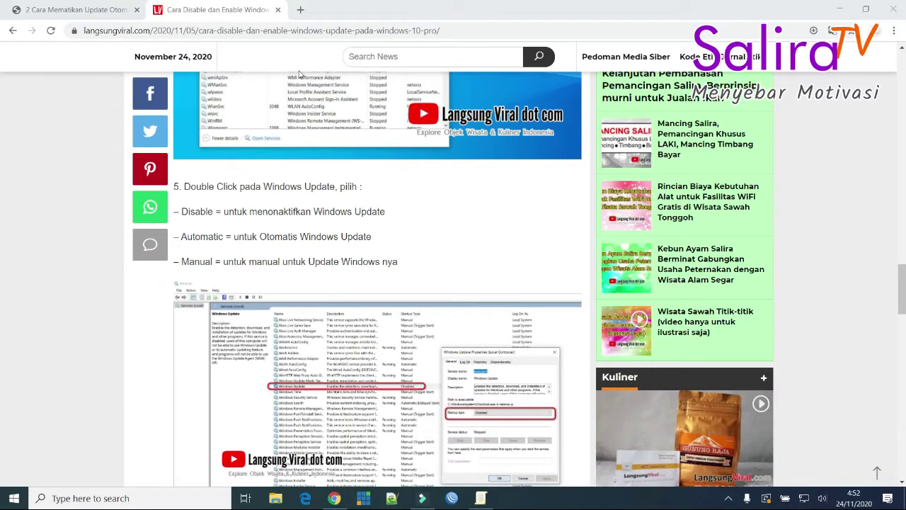
left_click(16, 497)
left_click(14, 473)
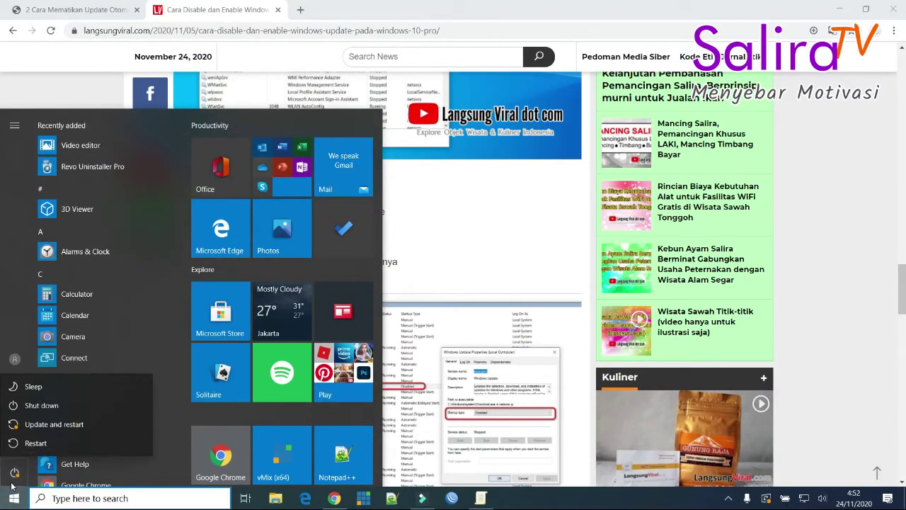
key("Escape")
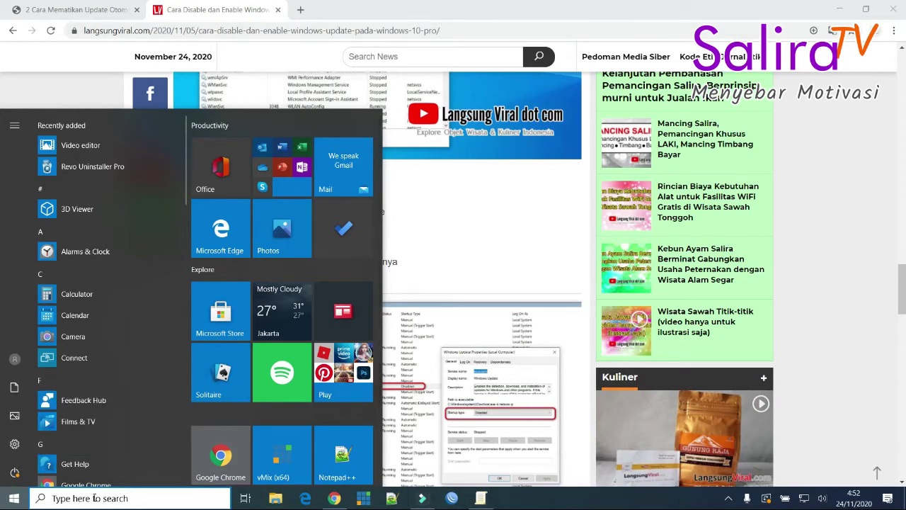
left_click(12, 500)
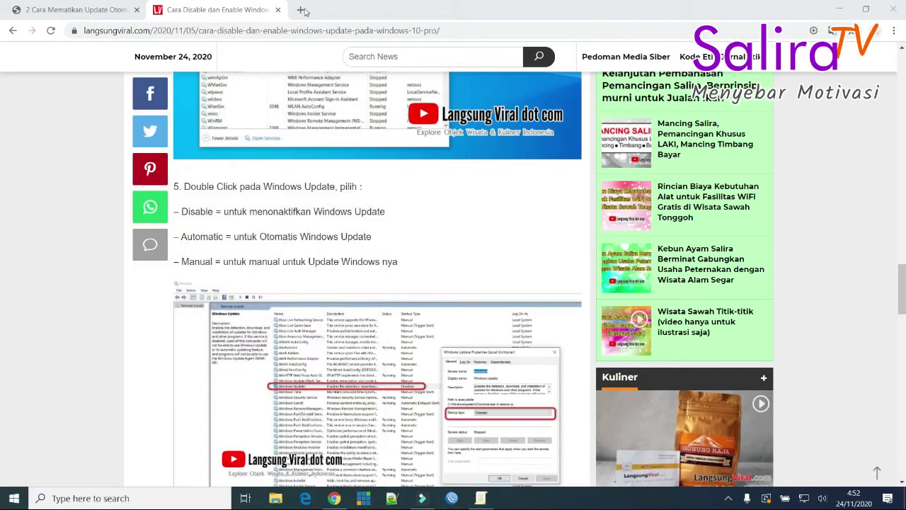
Step: Close the langsungviral.com article and review the "Opsi lainnya" section of the trikinet.com article, highlighting the Windows Update service option
left_click(278, 9)
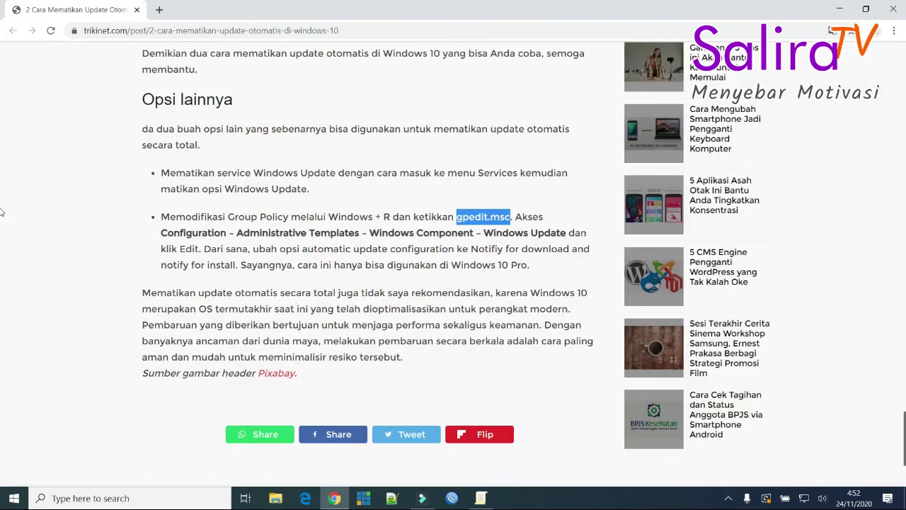
scroll(517, 278, "up", 1)
scroll(516, 279, "up", 20)
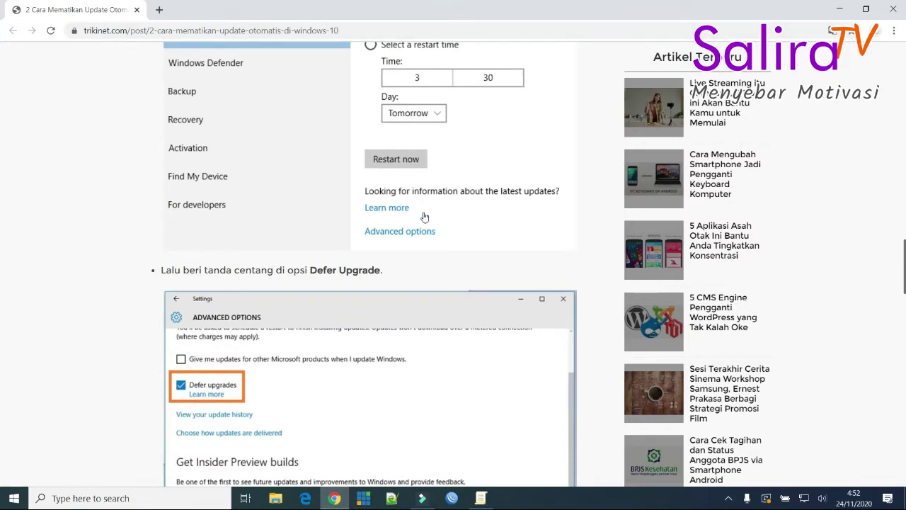
scroll(418, 216, "down", 10)
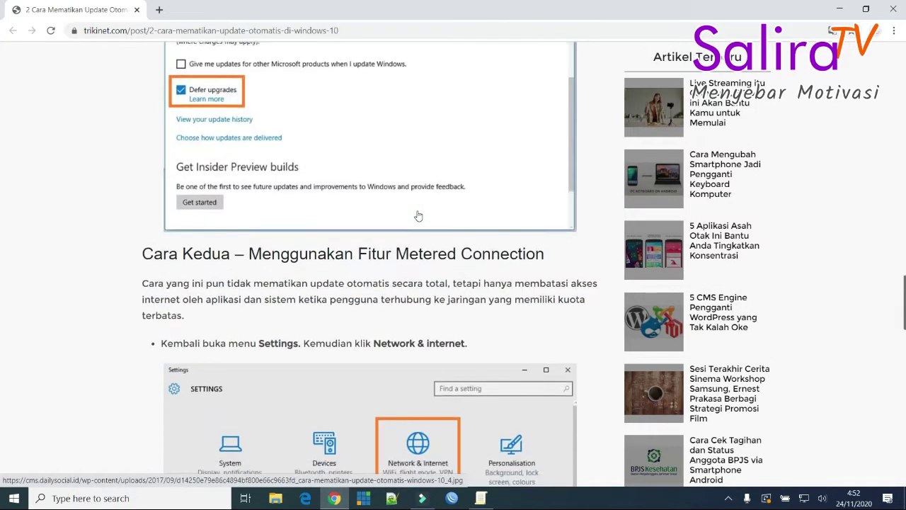
scroll(418, 216, "down", 8)
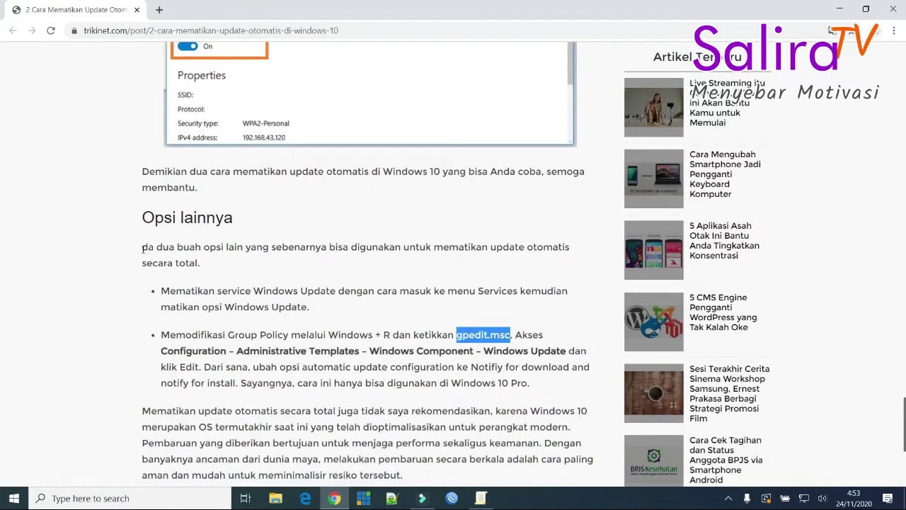
left_click_drag(168, 247, 525, 248)
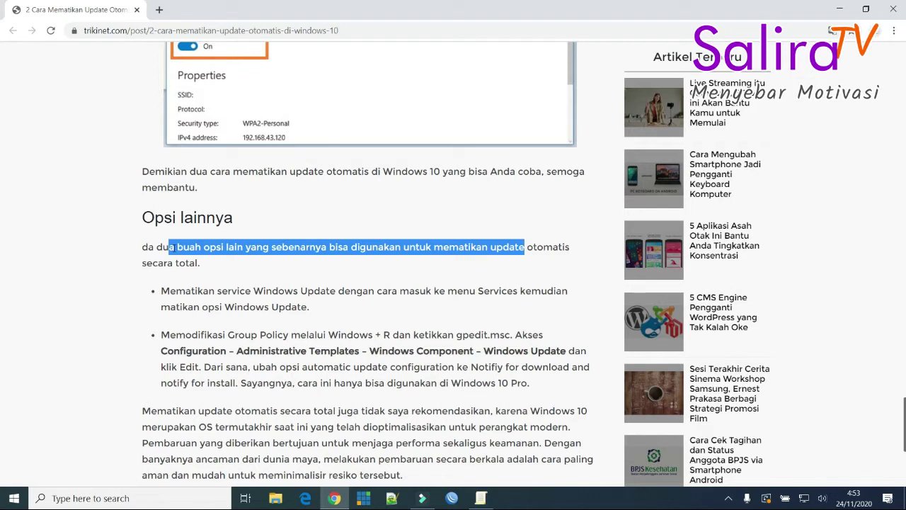
left_click(171, 247)
left_click_drag(161, 291, 525, 300)
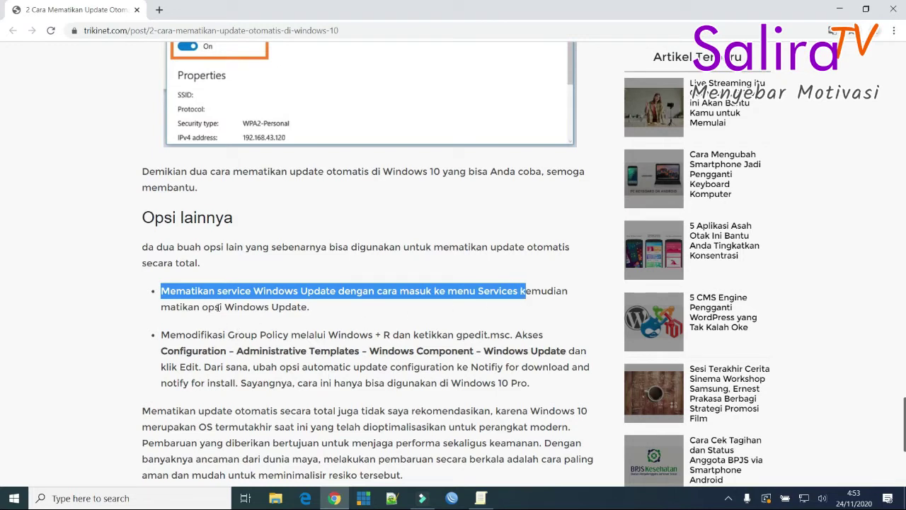
left_click_drag(220, 307, 279, 306)
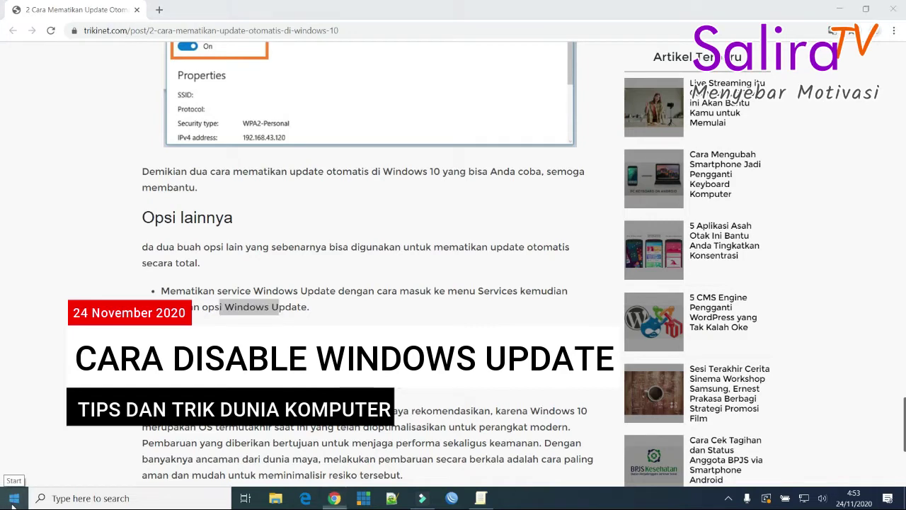
left_click(10, 501)
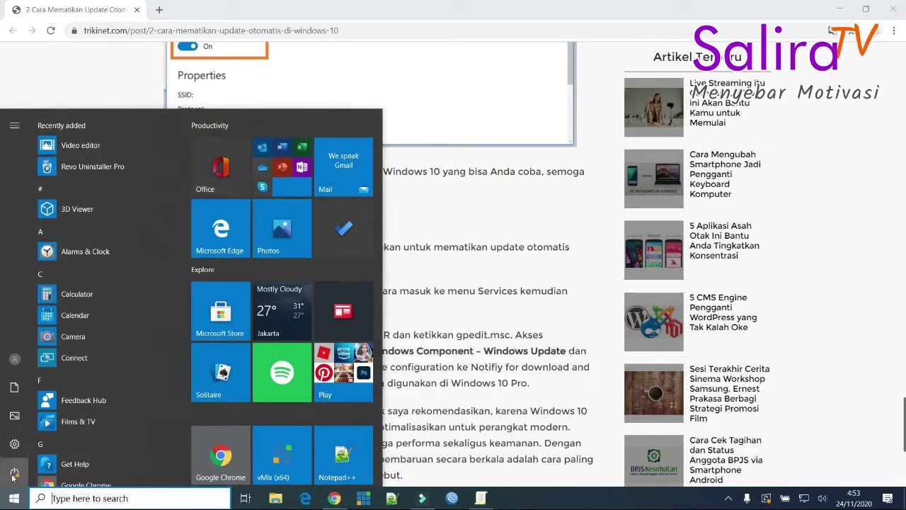
left_click(15, 472)
key("Escape")
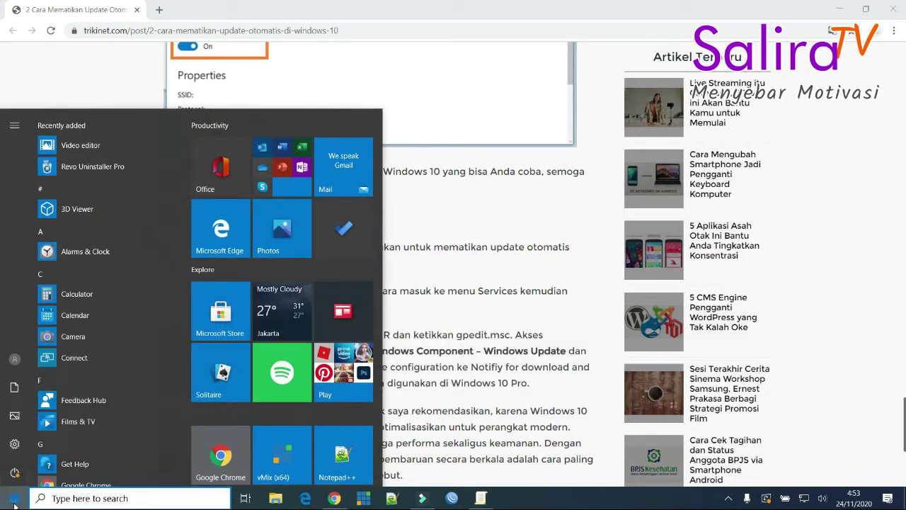
key("Escape")
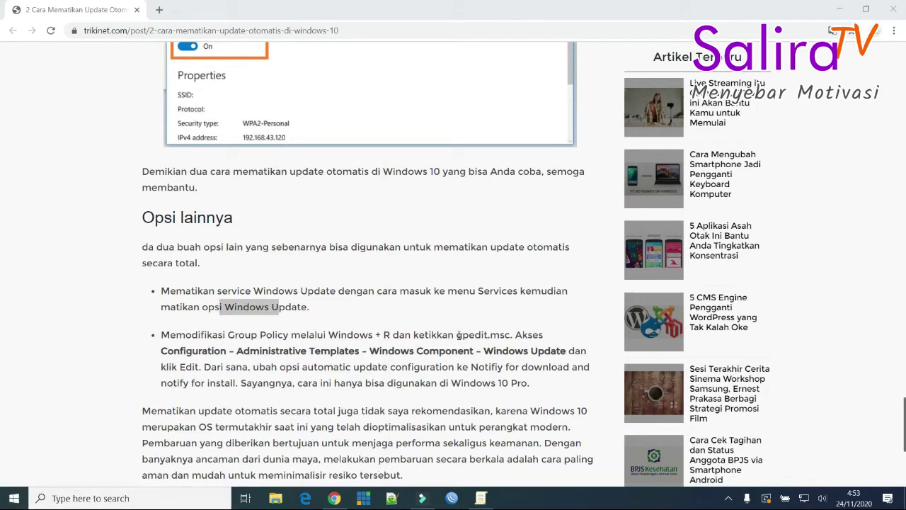
Step: Copy "gpedit.msc" from the article and close the already open Local Group Policy Editor window
left_click_drag(457, 335, 510, 337)
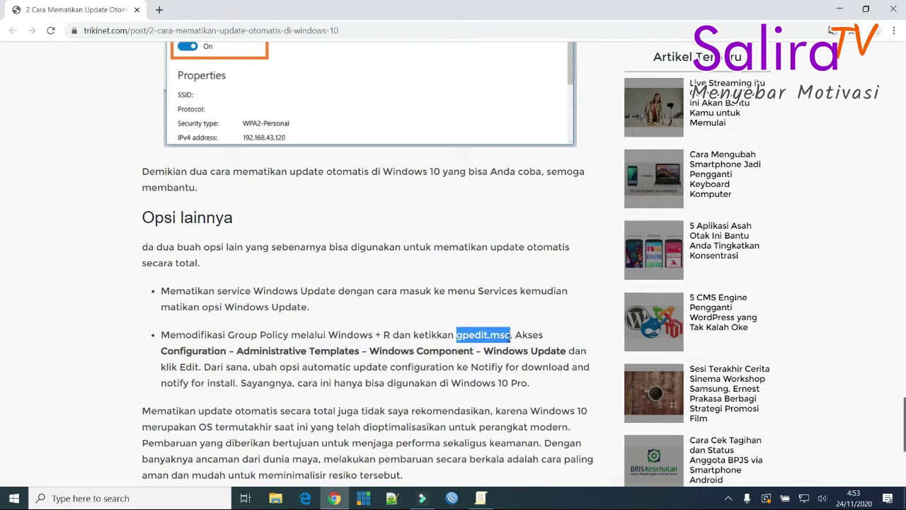
right_click(494, 335)
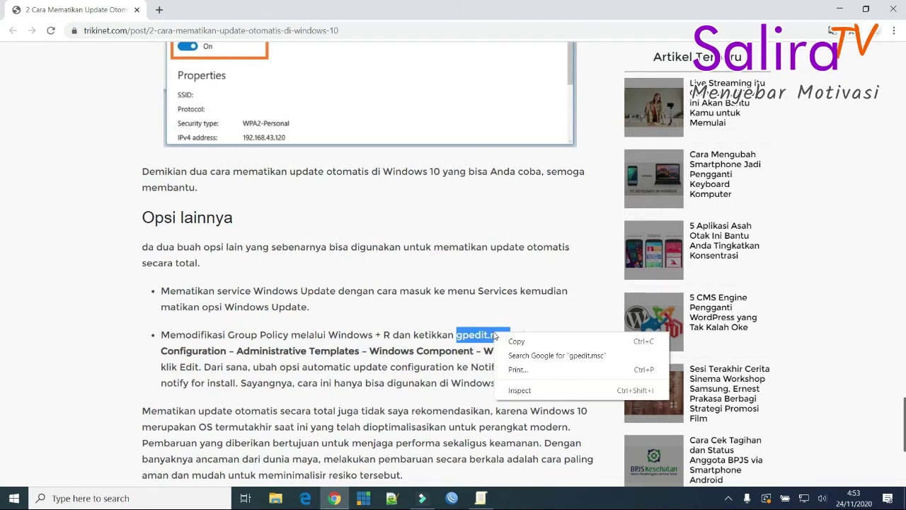
left_click(504, 341)
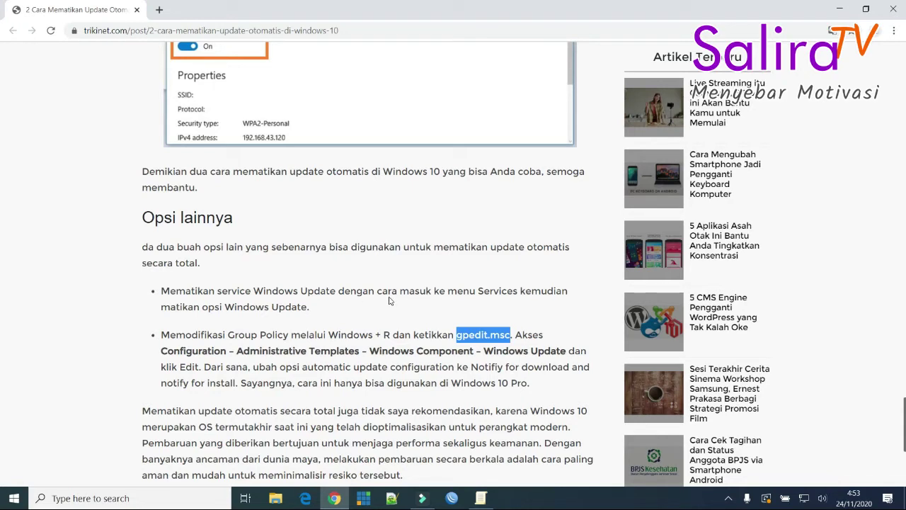
left_click(481, 499)
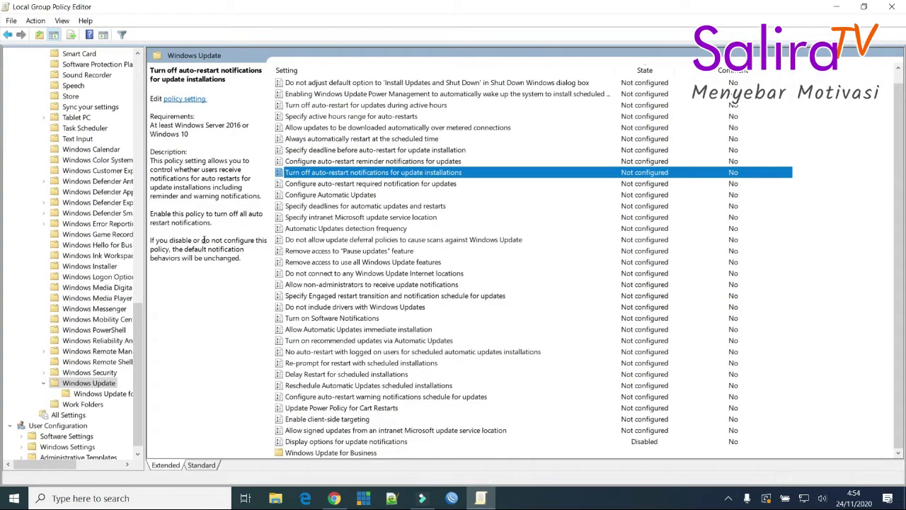
left_click(903, 10)
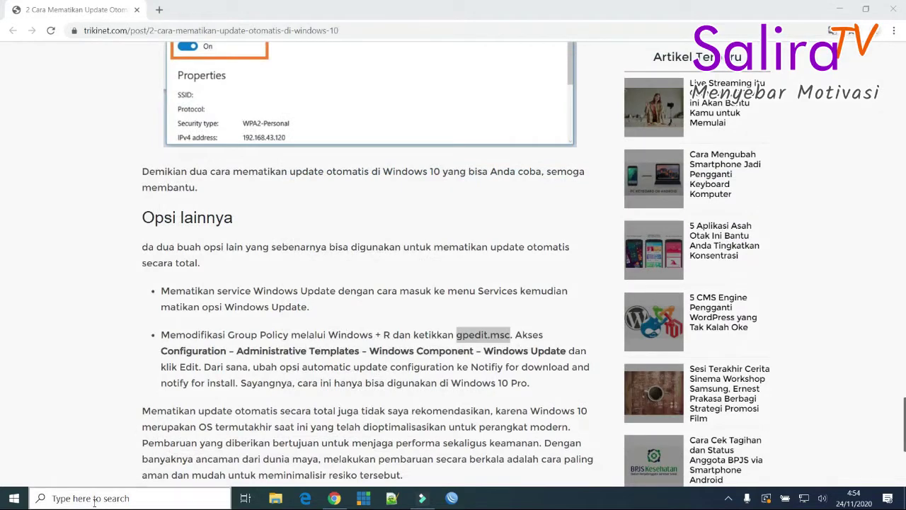
Step: Search Windows for the copied gpedit.msc, open the Local Group Policy Editor, maximize it and widen its tree pane
left_click(94, 499)
right_click(75, 495)
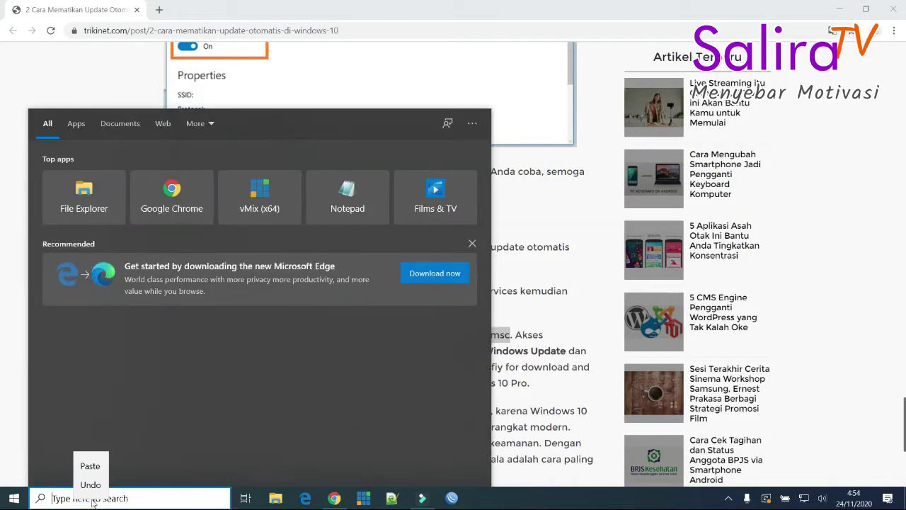
left_click(99, 469)
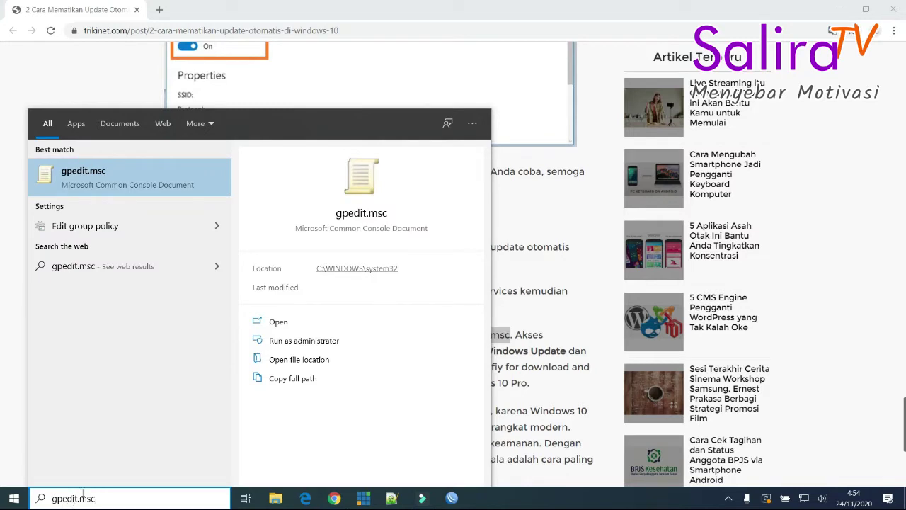
left_click(209, 182)
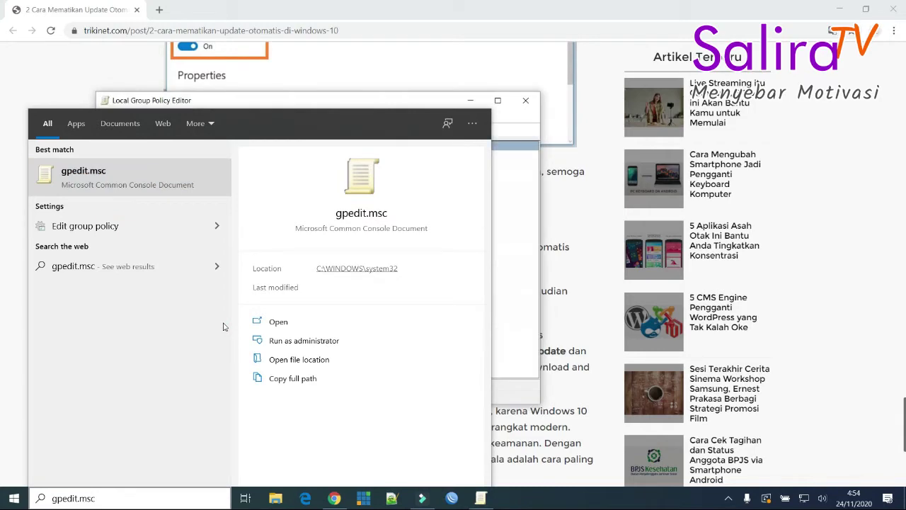
left_click(431, 106)
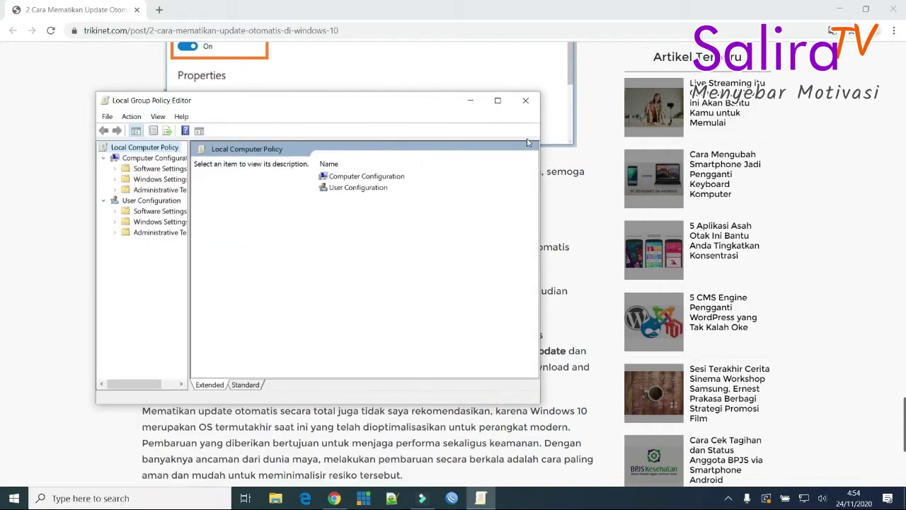
left_click(498, 100)
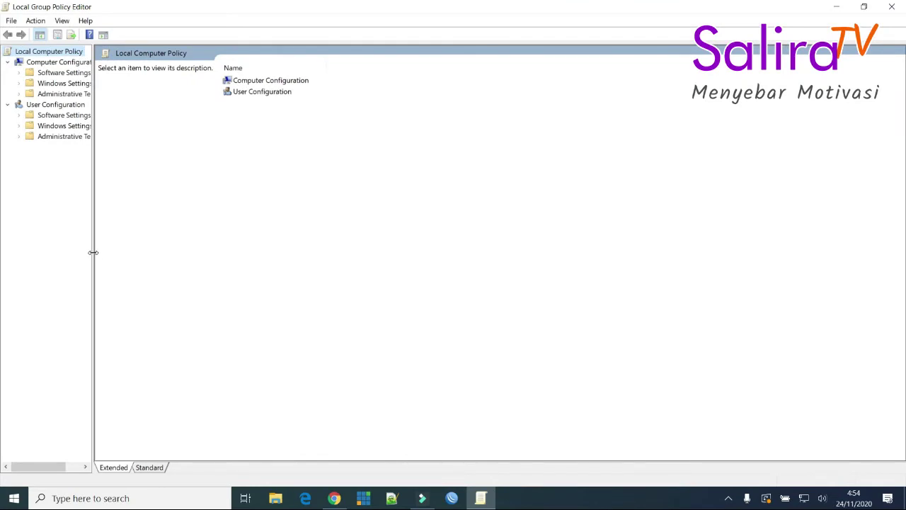
left_click_drag(92, 252, 161, 263)
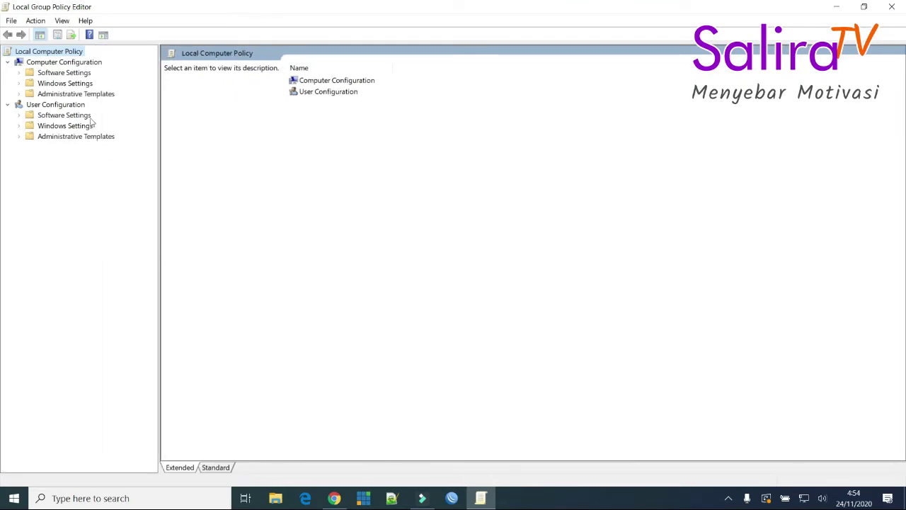
Step: Check the policy path in the Chrome article, return to the Local Group Policy Editor and expand Administrative Templates under Computer Configuration
left_click(333, 498)
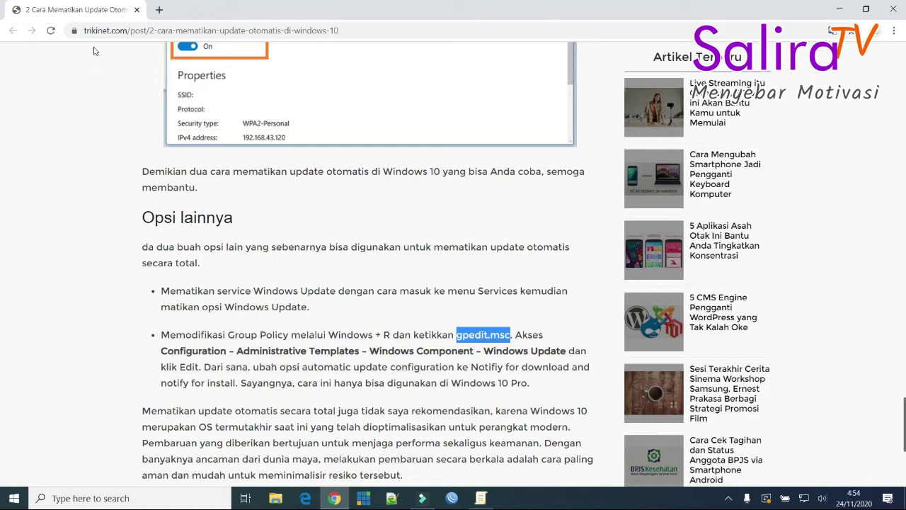
left_click(480, 499)
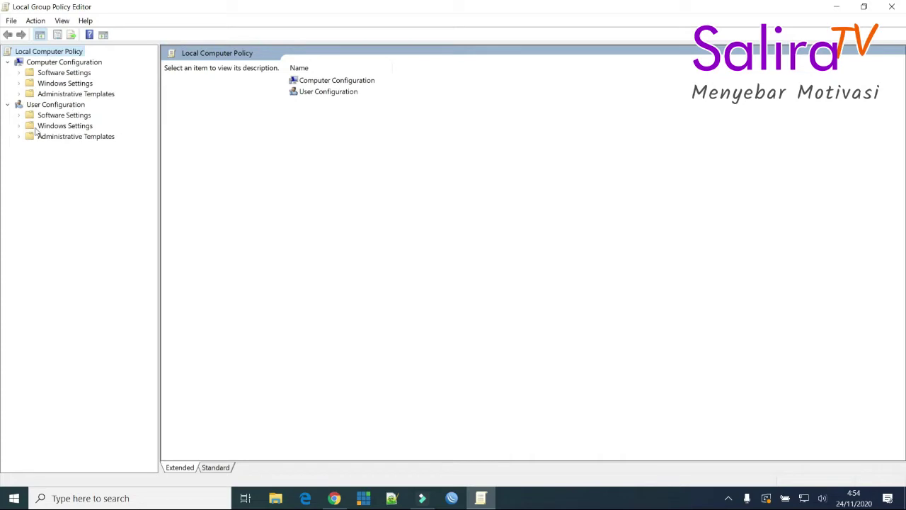
left_click(76, 94)
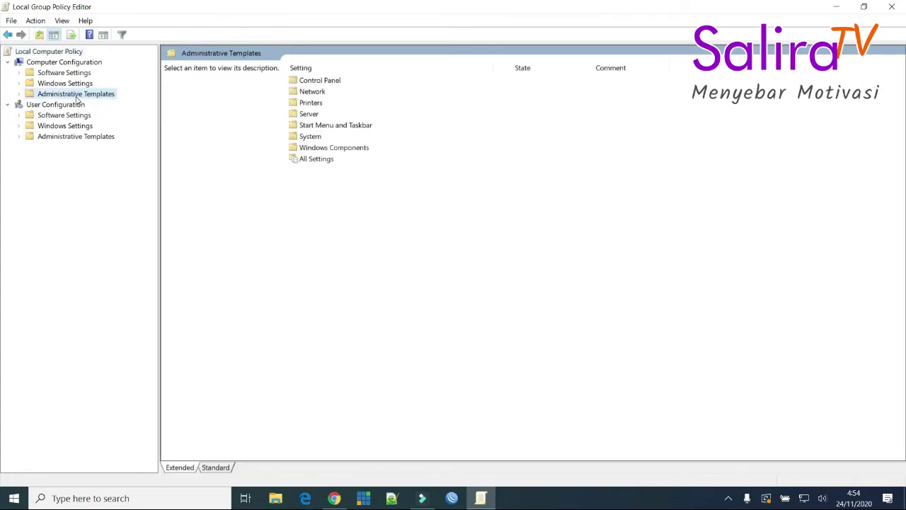
left_click(18, 95)
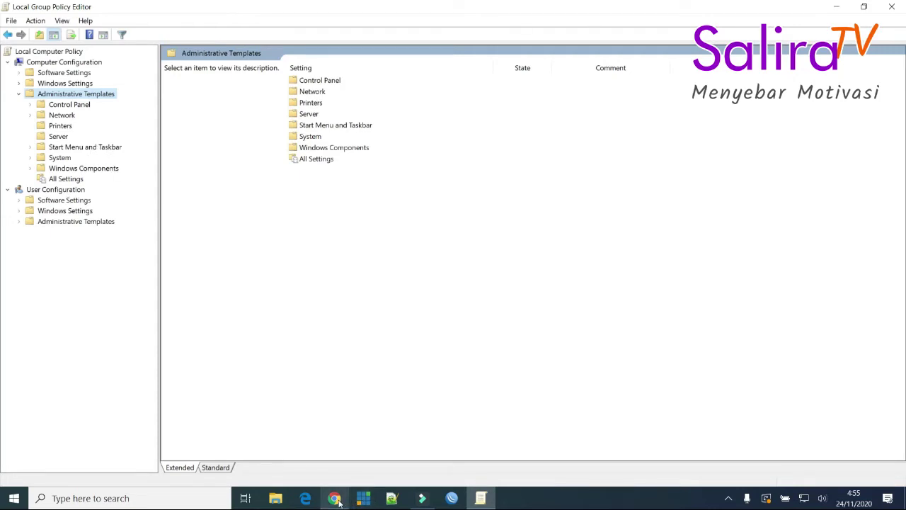
Step: Recheck the policy path in the Chrome article, return to the Local Group Policy Editor and open Windows Update under Windows Components
mouse_move(337, 499)
left_click(378, 402)
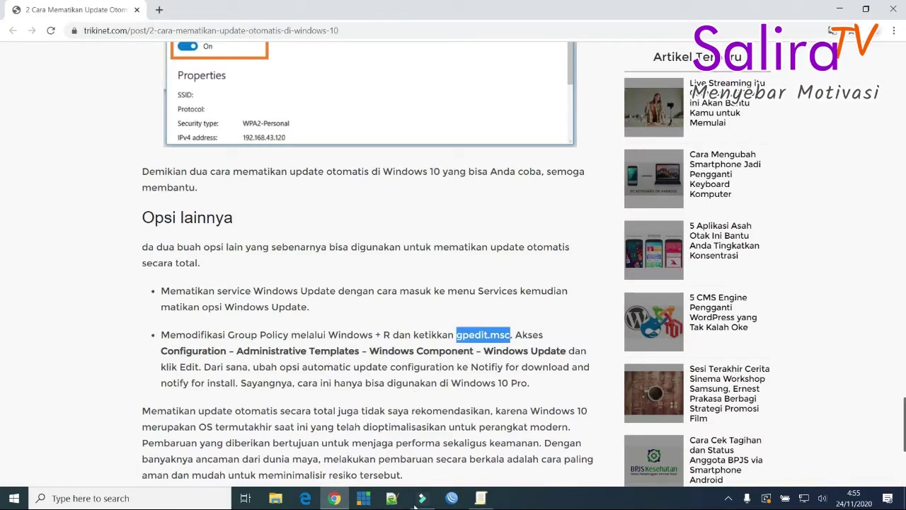
left_click(481, 499)
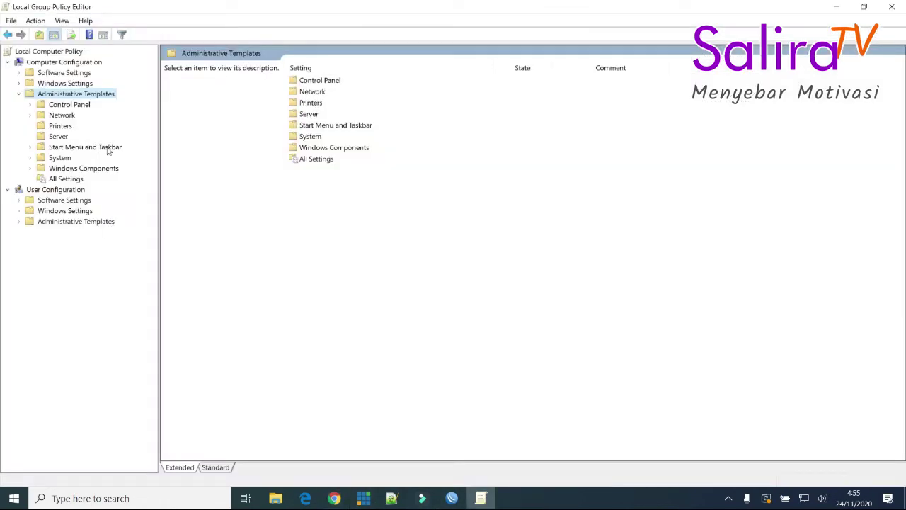
left_click(31, 171)
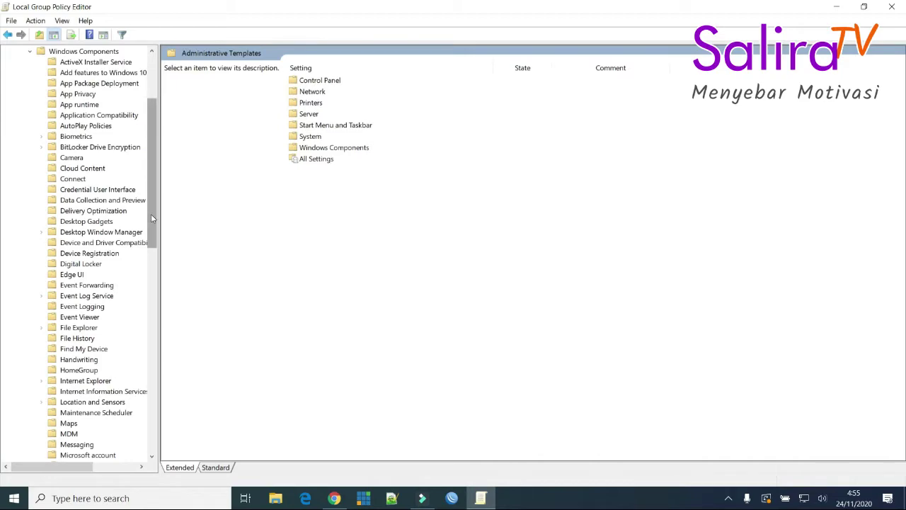
left_click_drag(151, 214, 170, 417)
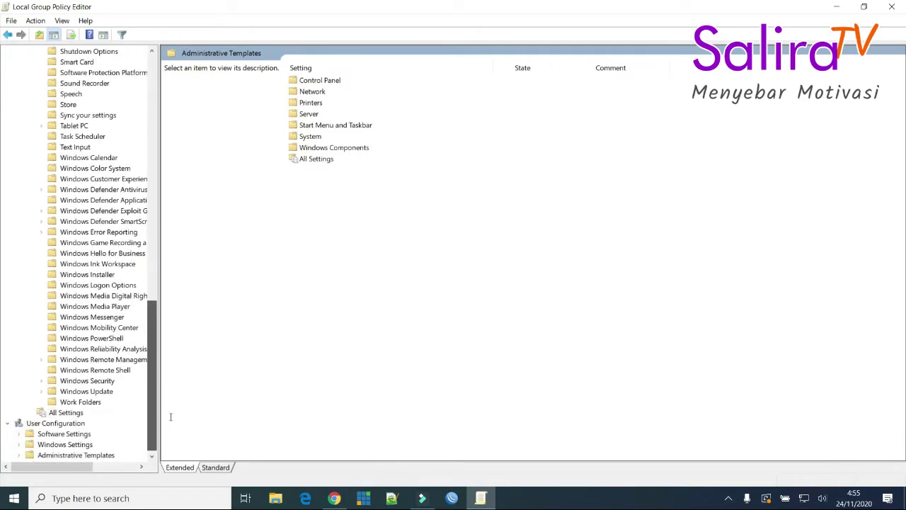
left_click(72, 393)
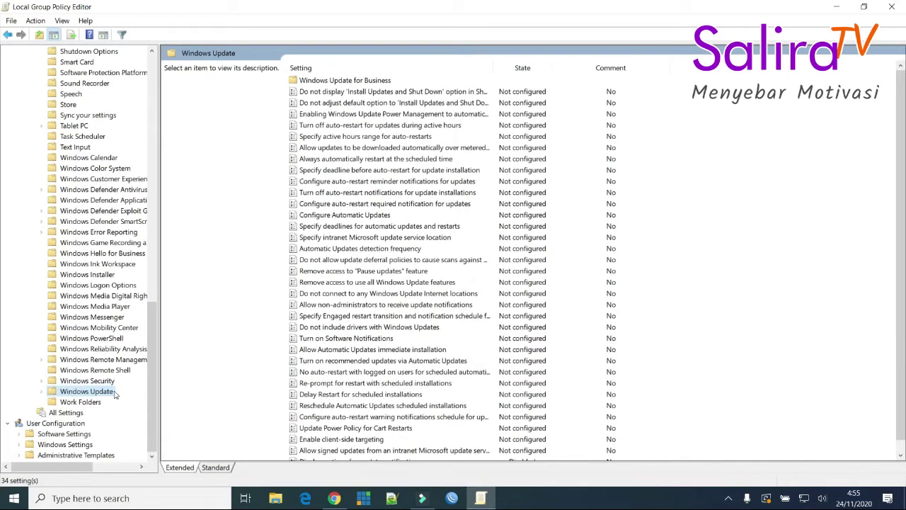
Step: Highlight "automatic update configuration" in the Chrome article and return to the Local Group Policy Editor
left_click(335, 499)
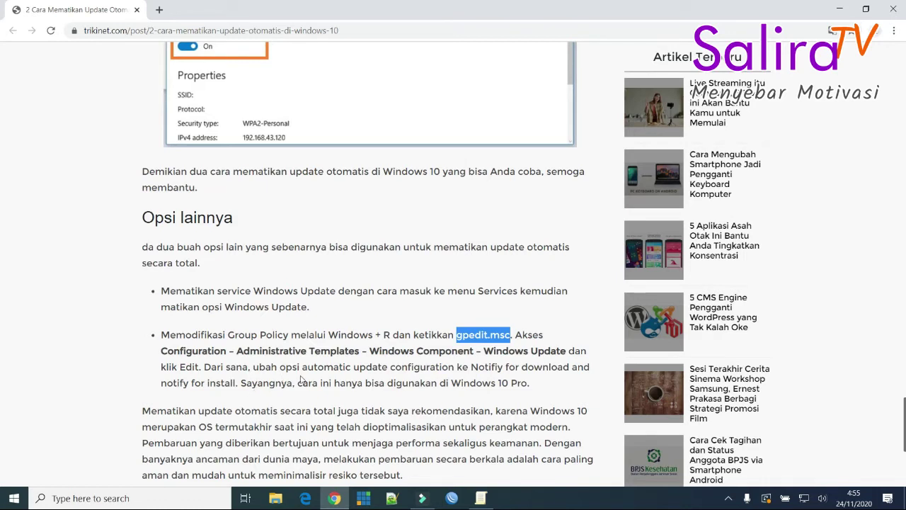
left_click_drag(304, 368, 456, 368)
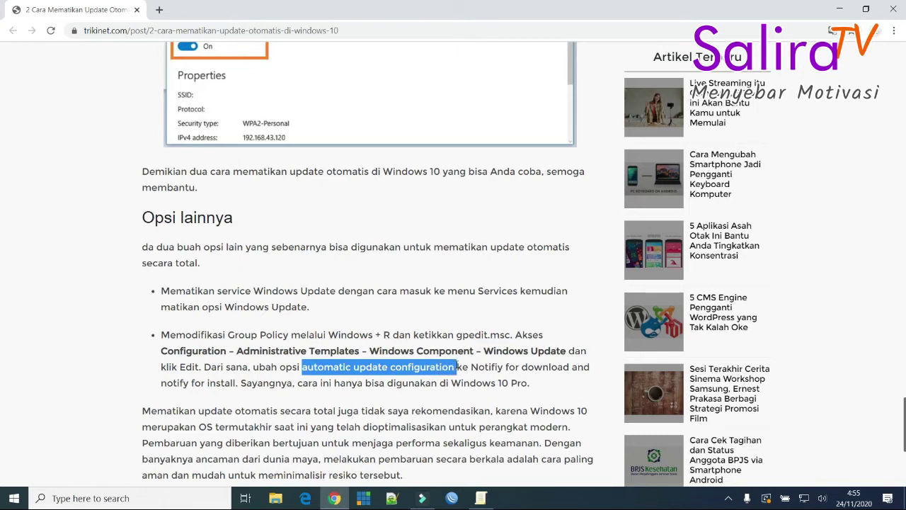
left_click(481, 498)
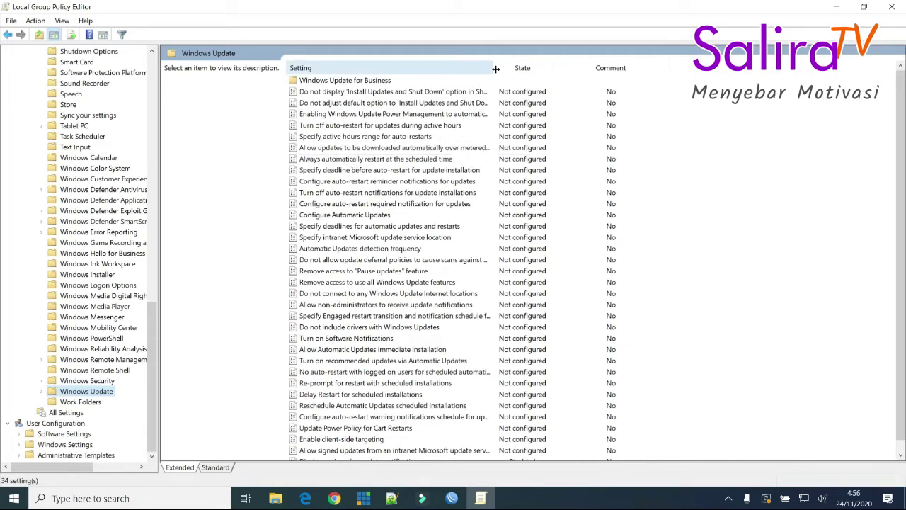
Step: Widen the Setting column and review the names and states of the listed Windows Update policies
left_click_drag(494, 68, 571, 67)
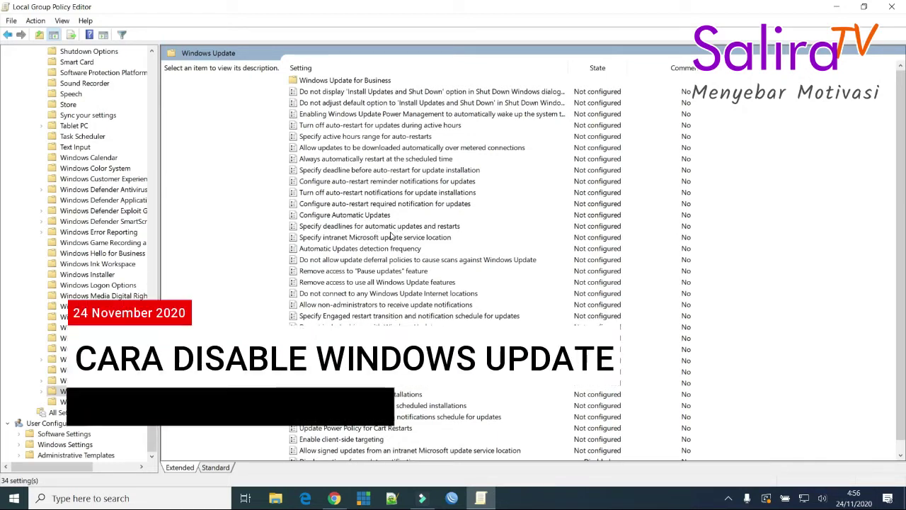
scroll(359, 216, "down", 1)
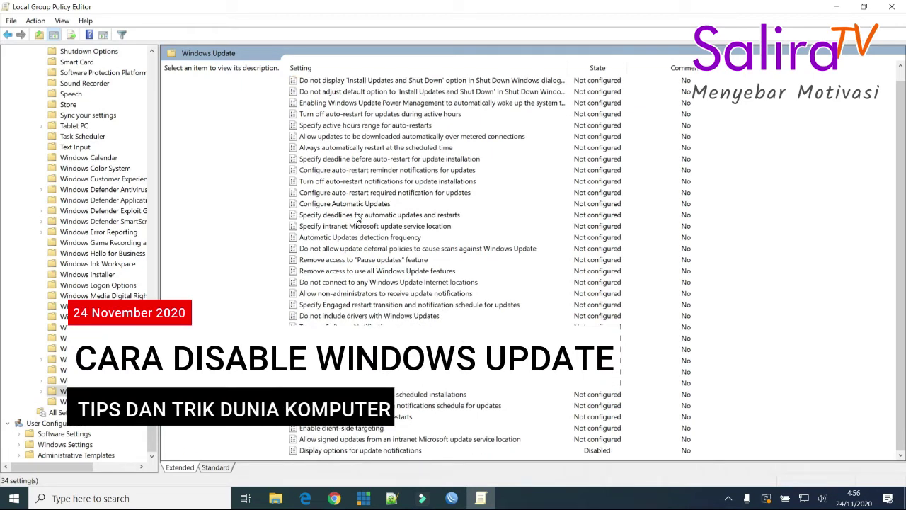
scroll(359, 216, "up", 1)
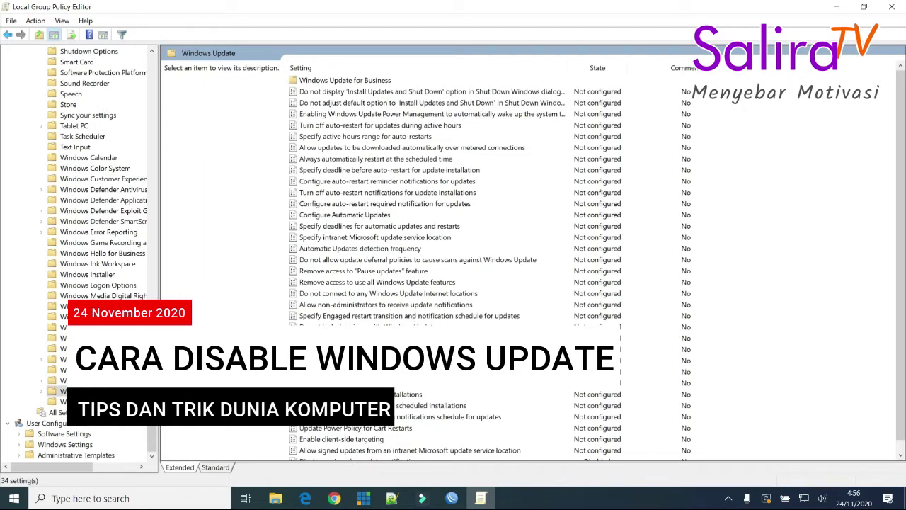
scroll(416, 338, "down", 1)
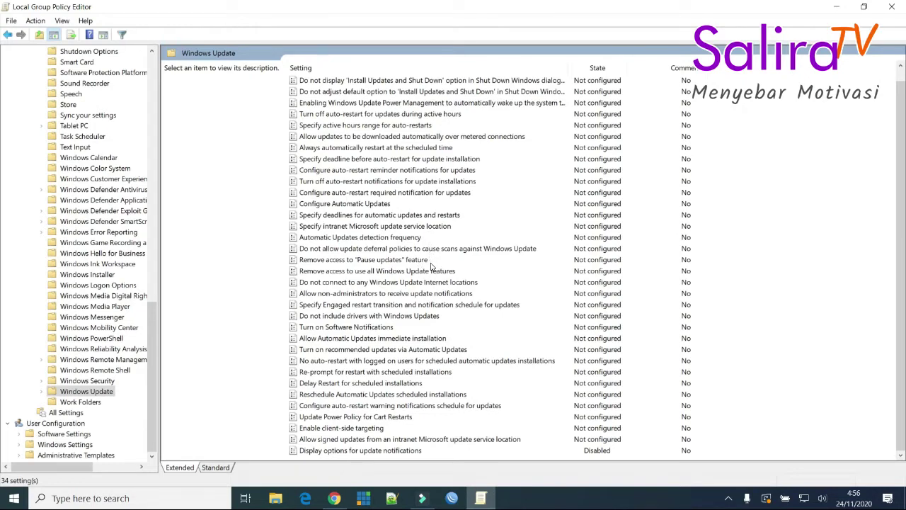
scroll(431, 266, "up", 1)
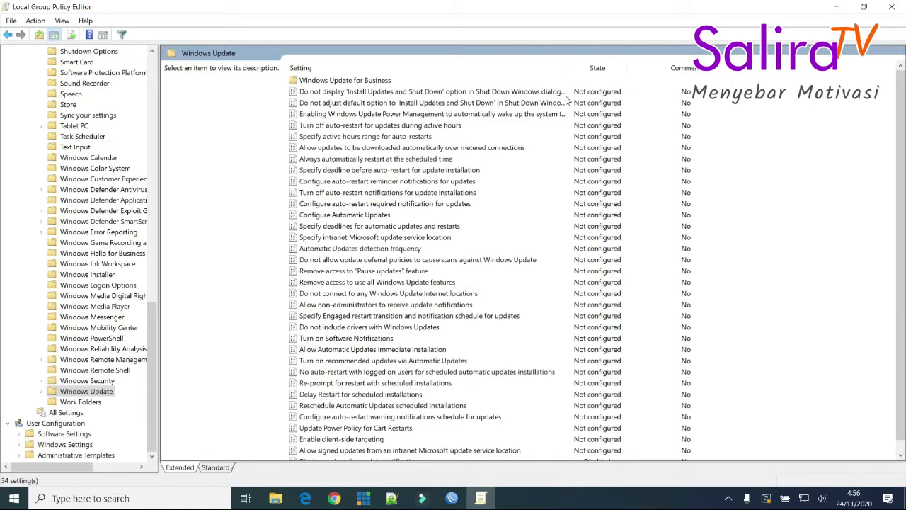
scroll(585, 210, "down", 1)
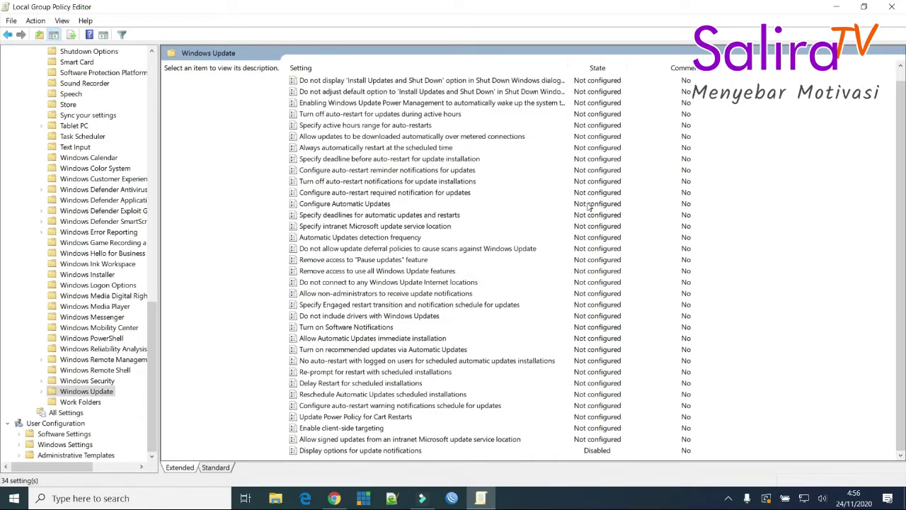
scroll(592, 202, "up", 1)
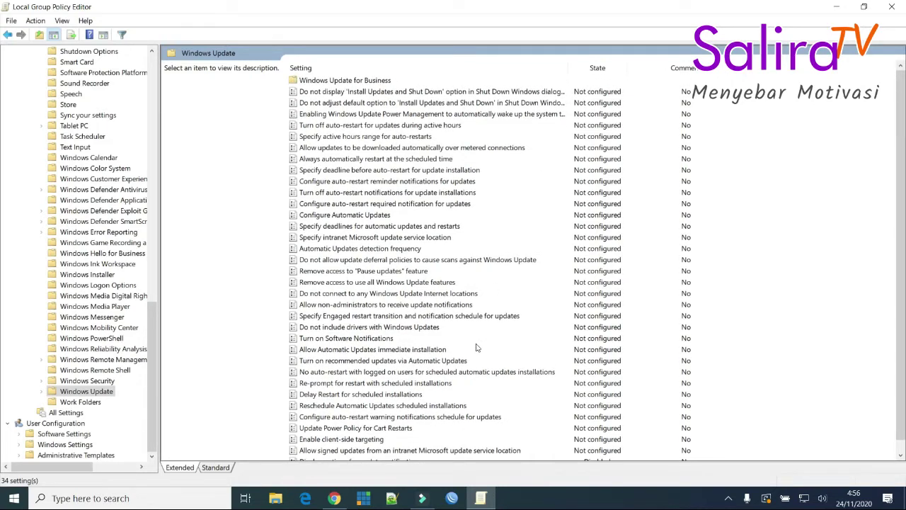
scroll(483, 327, "down", 1)
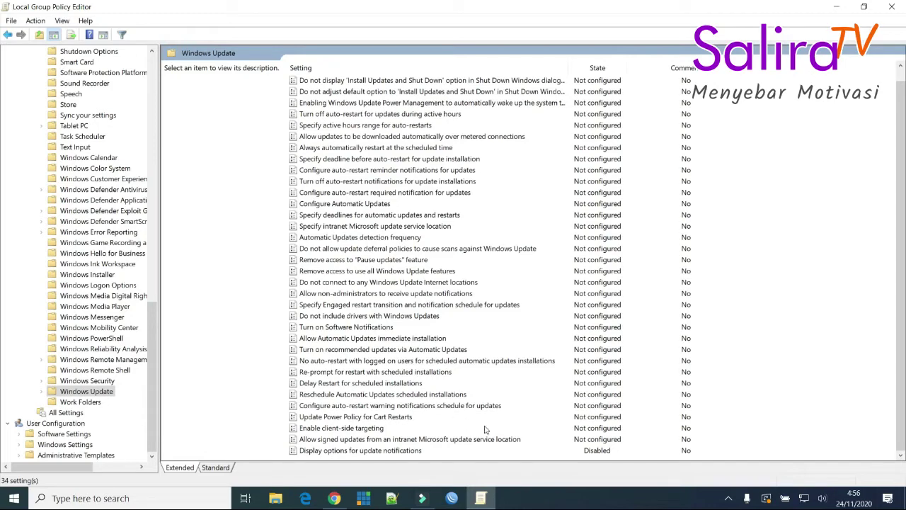
Step: Look up the Windows Update service in Task Manager's Services list, and view and cancel the "Turn on recommended updates via Automatic Updates" policy
right_click(596, 499)
left_click(646, 445)
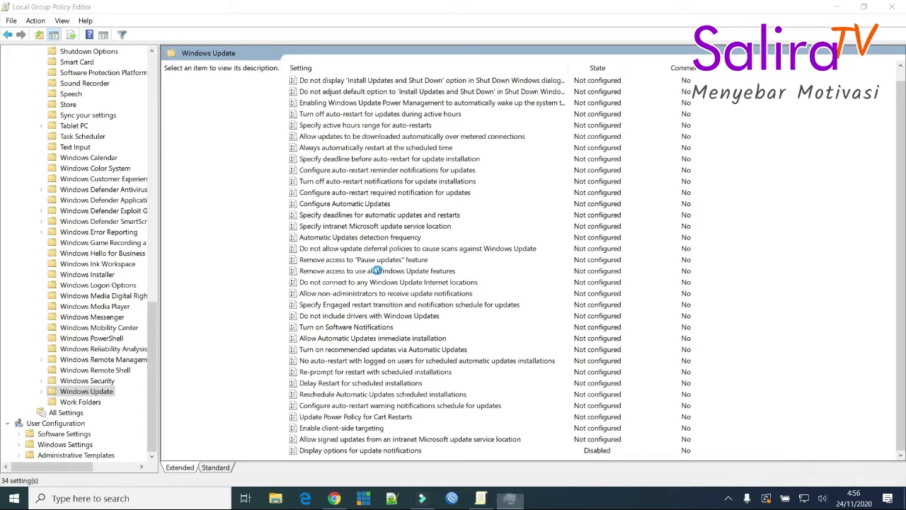
left_click(267, 85)
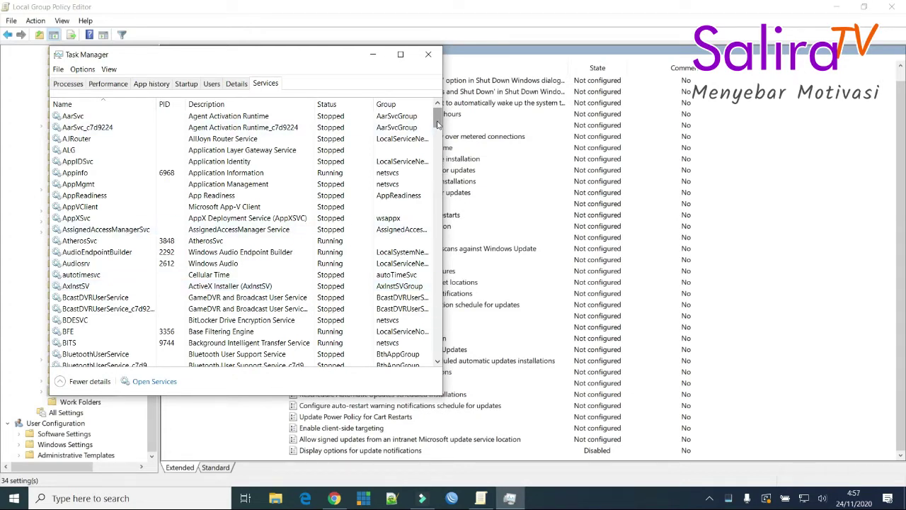
left_click_drag(438, 124, 466, 351)
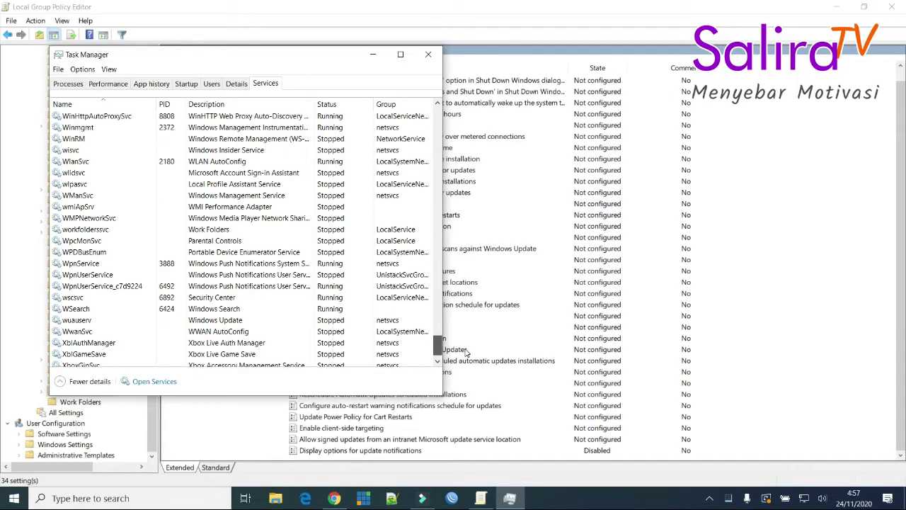
double_click(466, 350)
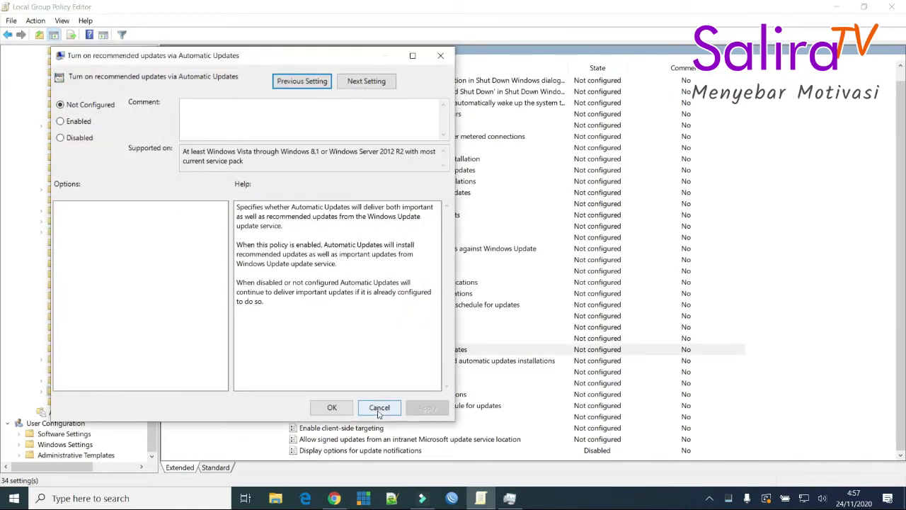
left_click(379, 409)
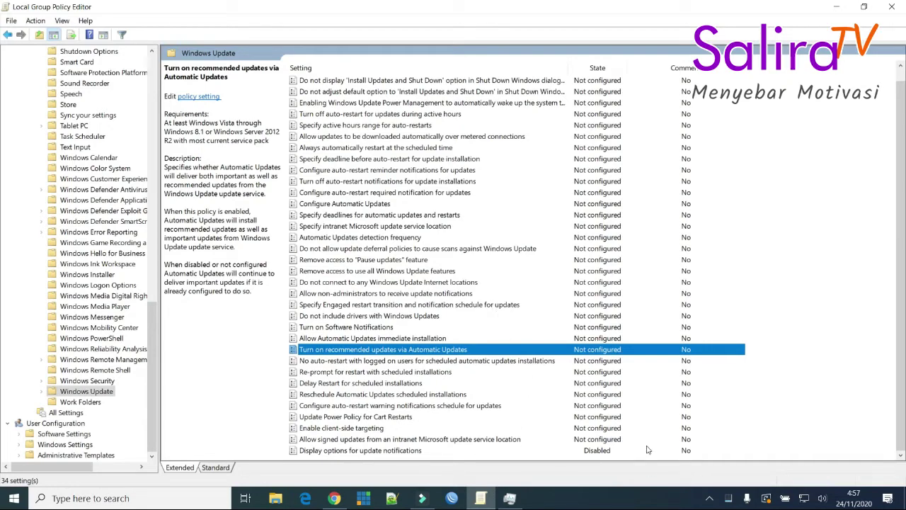
Step: Set the "Do not display 'Install Updates and Shut Down' option in Shut Down Windows dialog box" policy to Disabled
scroll(602, 142, "up", 1)
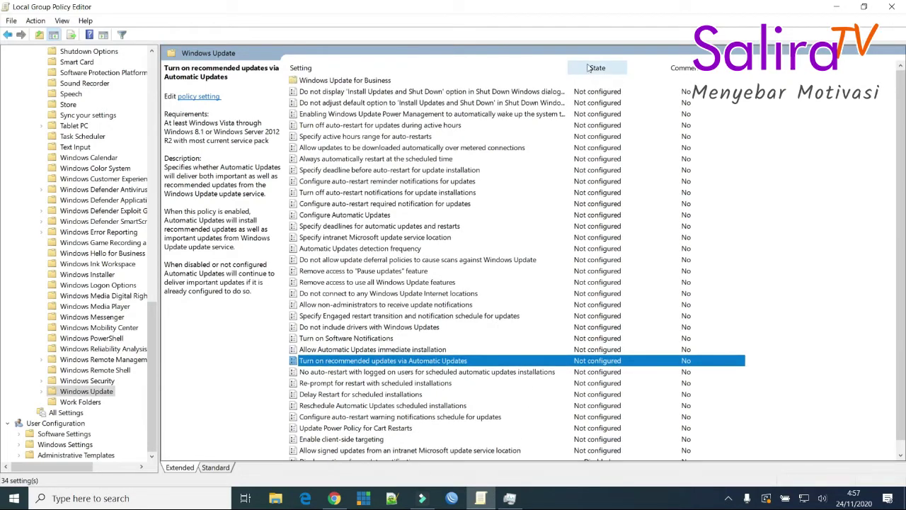
left_click(594, 94)
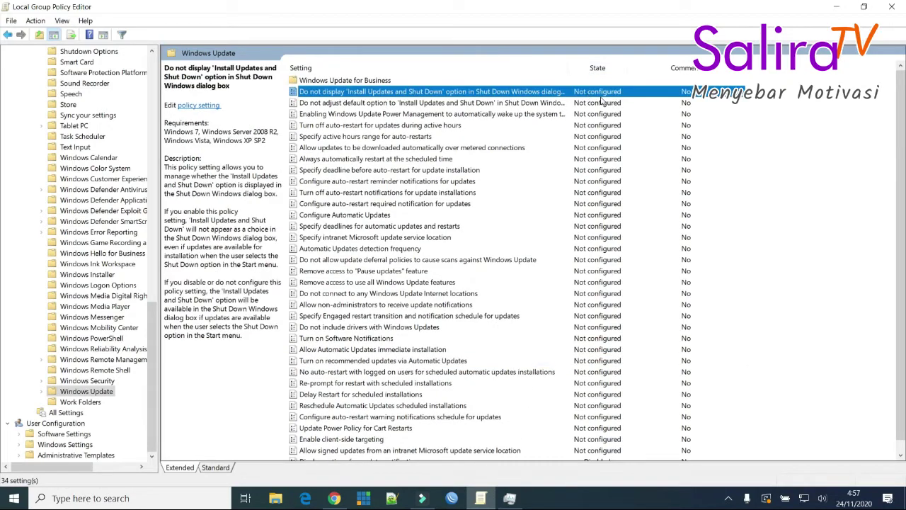
double_click(741, 94)
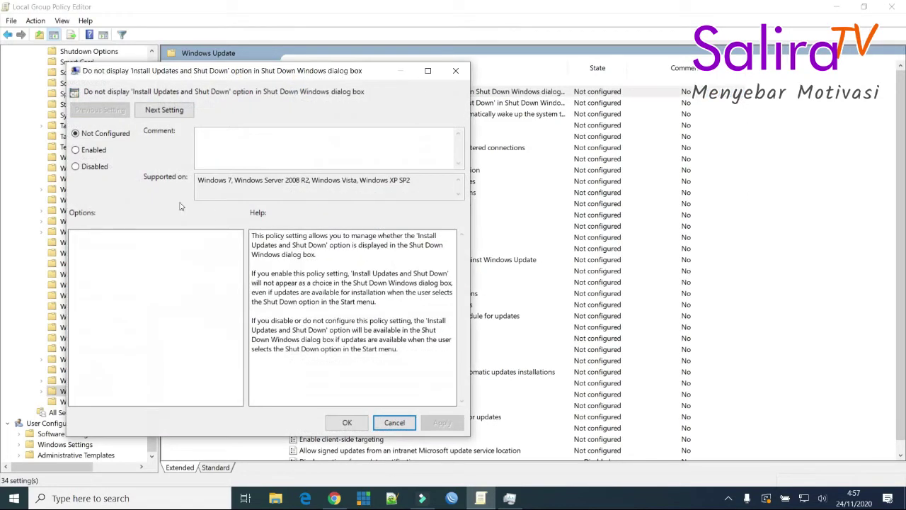
left_click(95, 167)
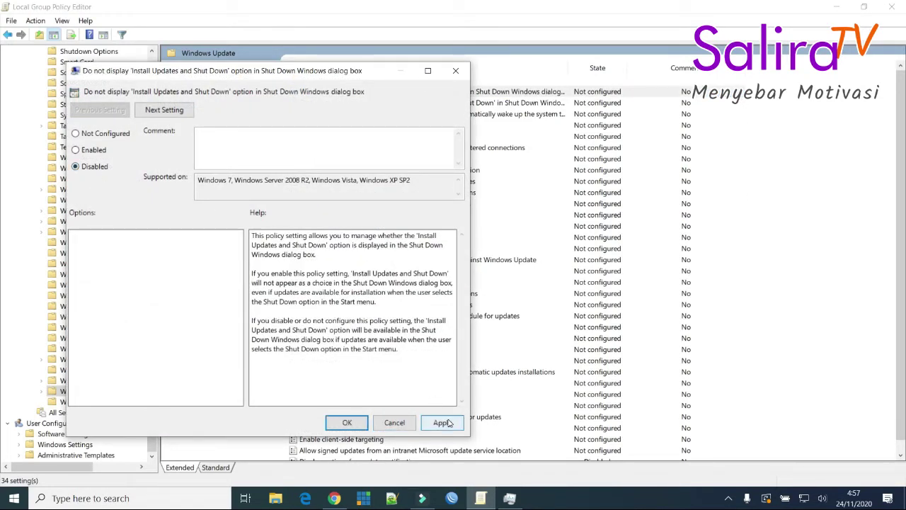
left_click(441, 423)
left_click(347, 423)
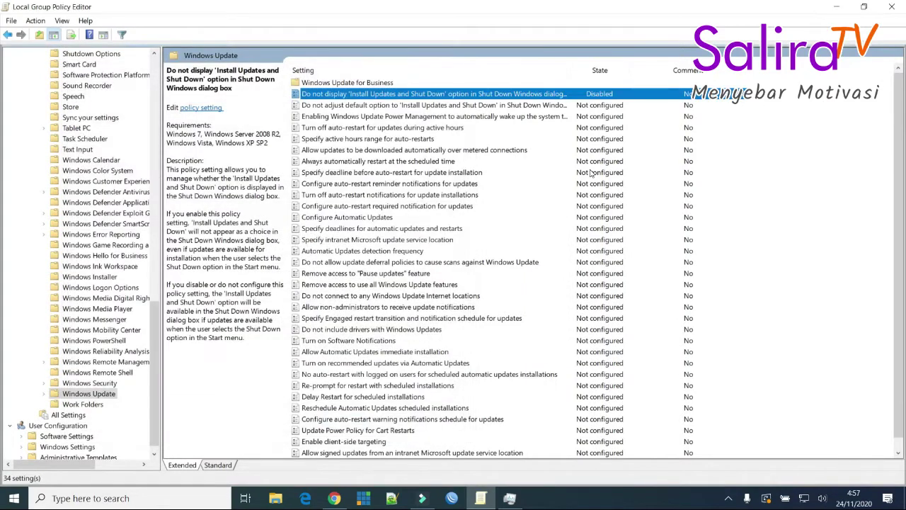
Step: Set the "Do not adjust default option to 'Install Updates and Shut Down' in Shut Down Windows dialog box" policy to Disabled
double_click(640, 107)
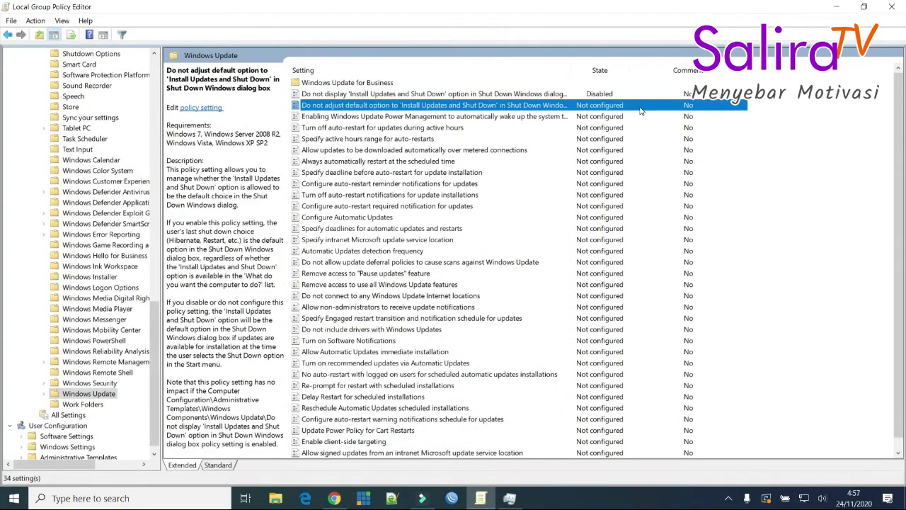
left_click(119, 184)
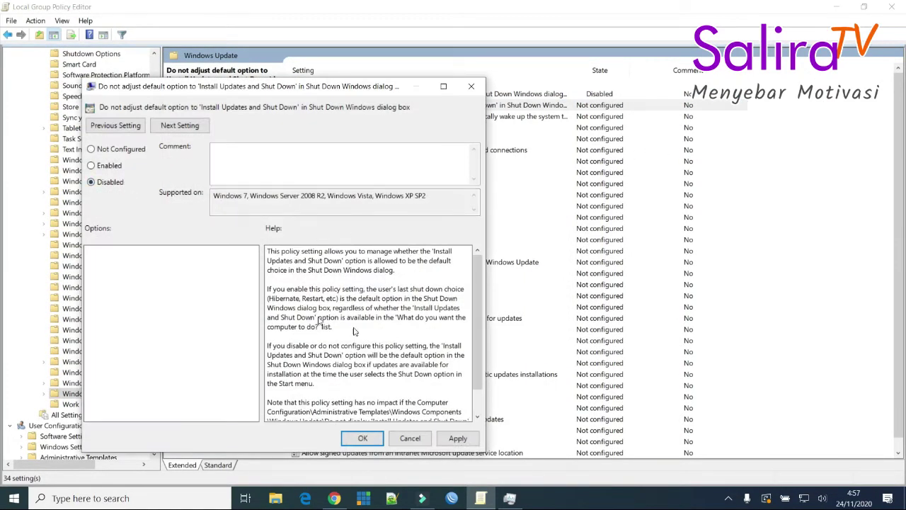
left_click(363, 439)
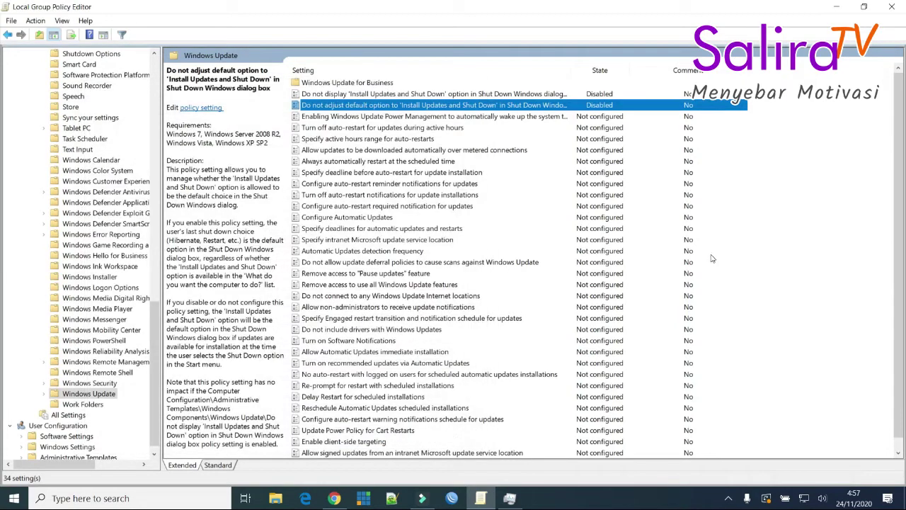
Step: Disable the "Enabling Windows Update Power Management to automatically wake up the system to install scheduled updates" policy
double_click(697, 117)
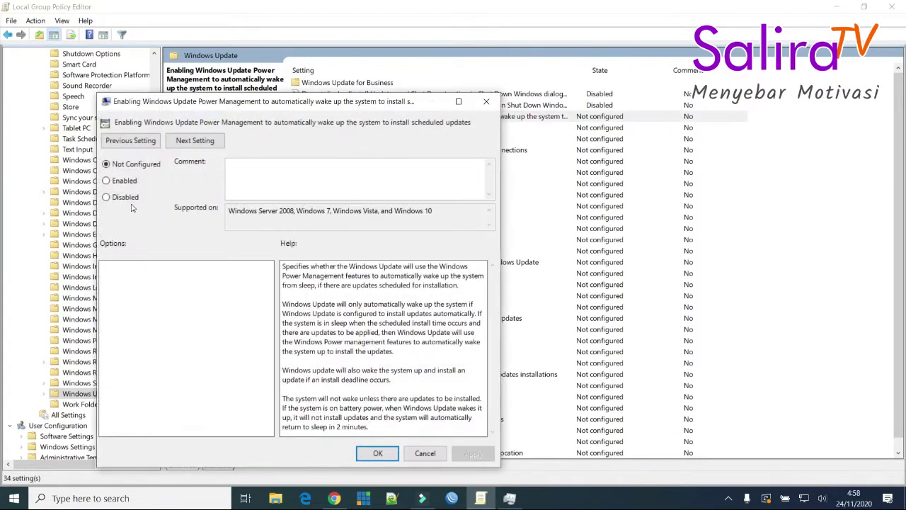
left_click(106, 197)
left_click(394, 454)
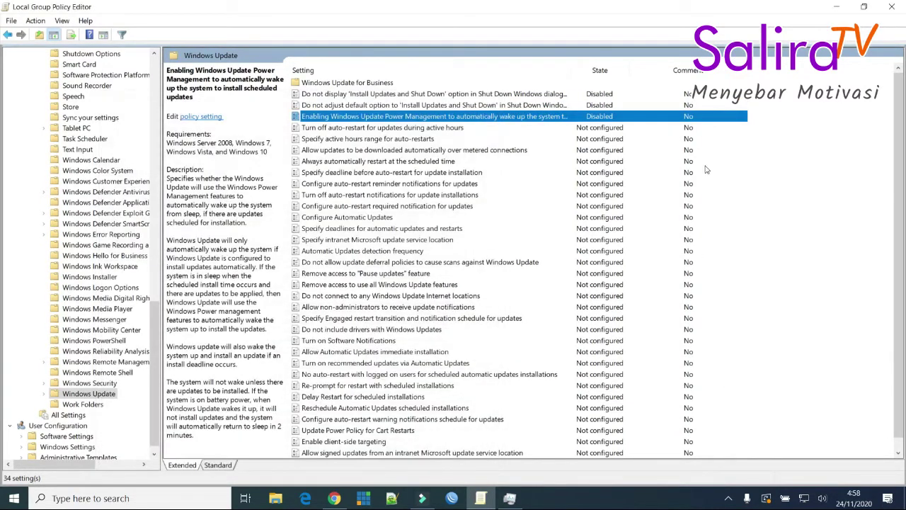
Step: Set the "Turn off auto-restart for updates during active hours" policy to Disabled
left_click(686, 130)
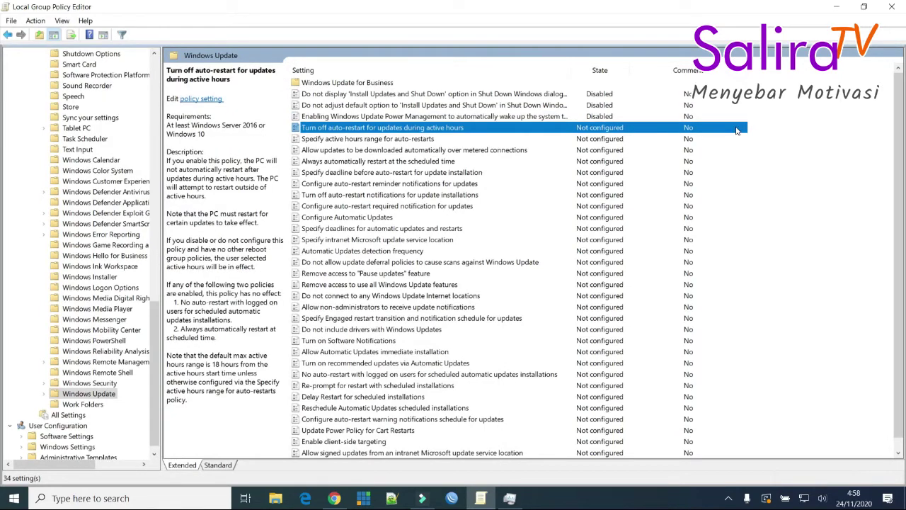
double_click(737, 130)
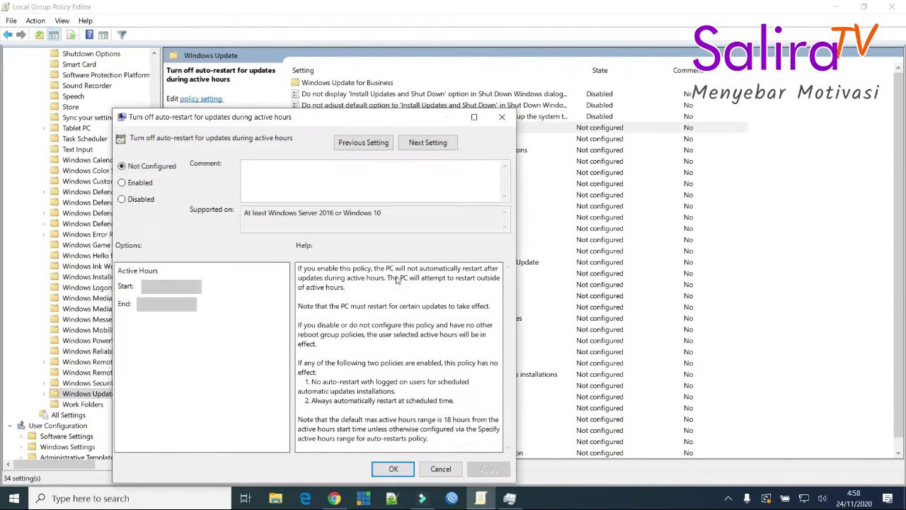
left_click(145, 200)
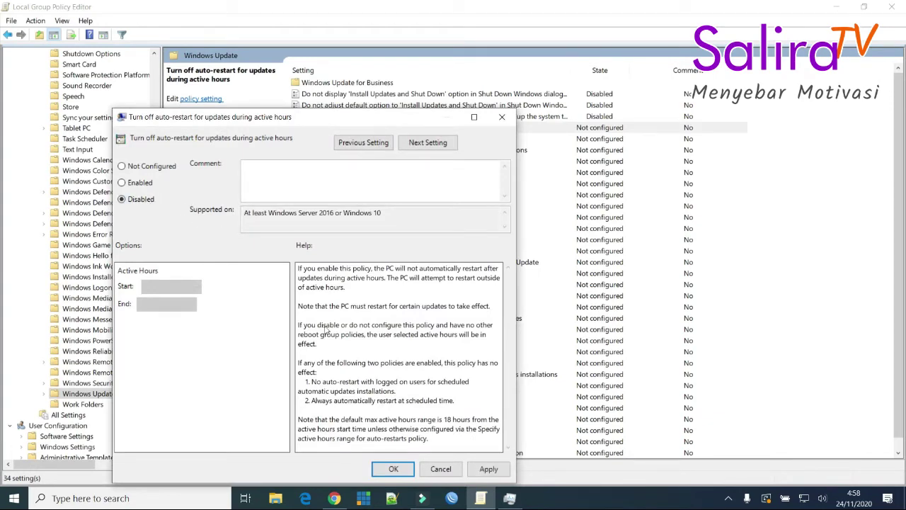
left_click(394, 469)
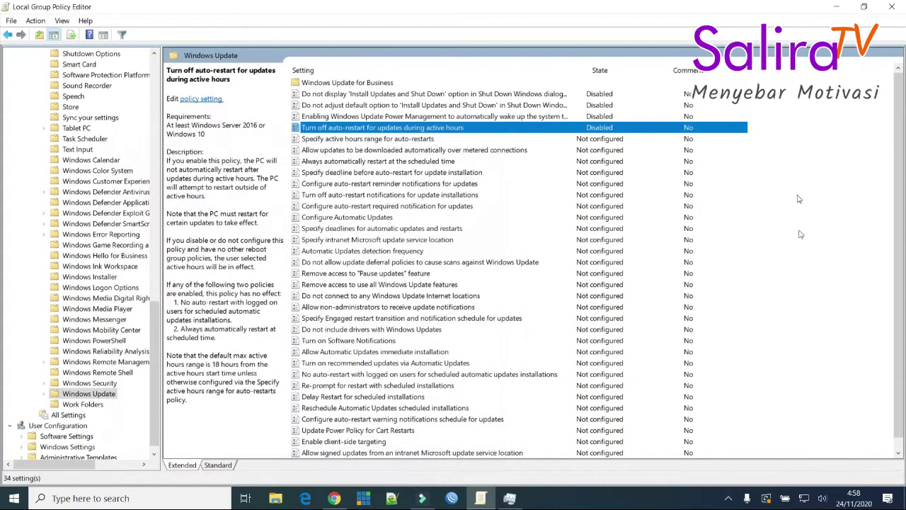
Step: Set the "Specify active hours range for auto-restarts" policy to Disabled
left_click(717, 141)
double_click(741, 144)
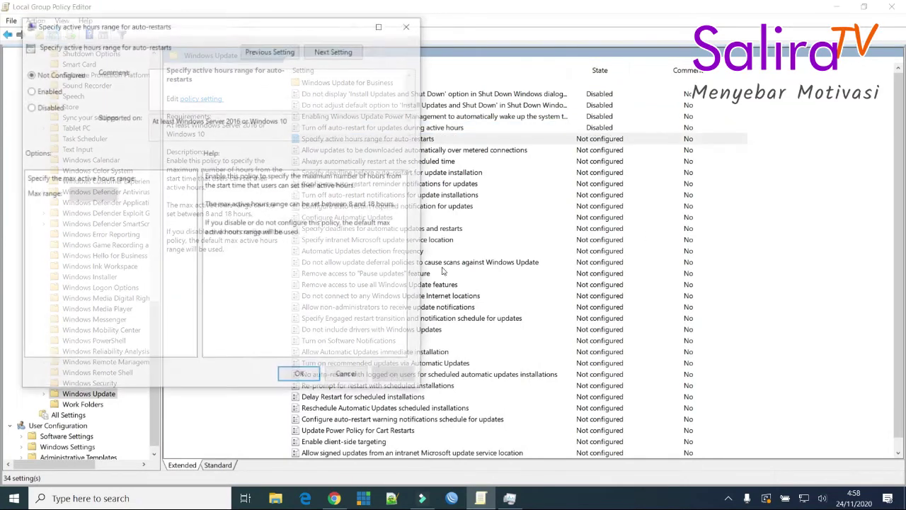
left_click(51, 107)
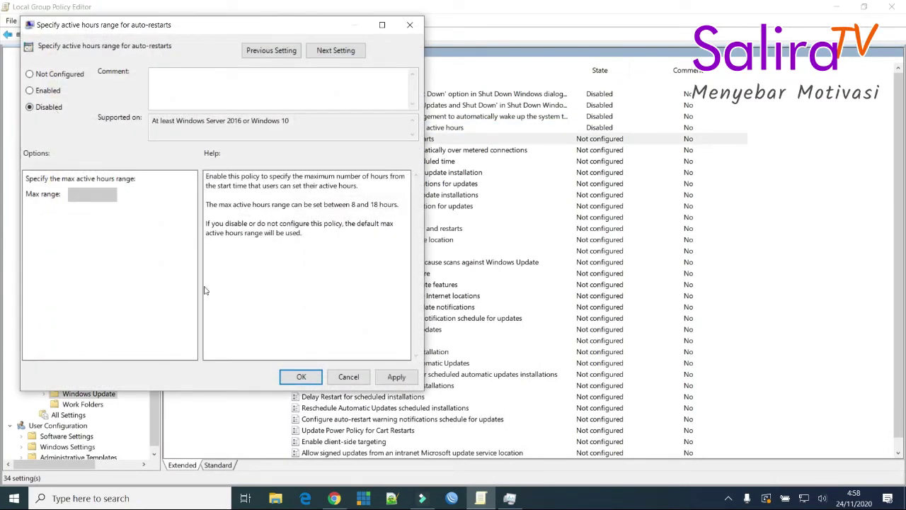
left_click(301, 377)
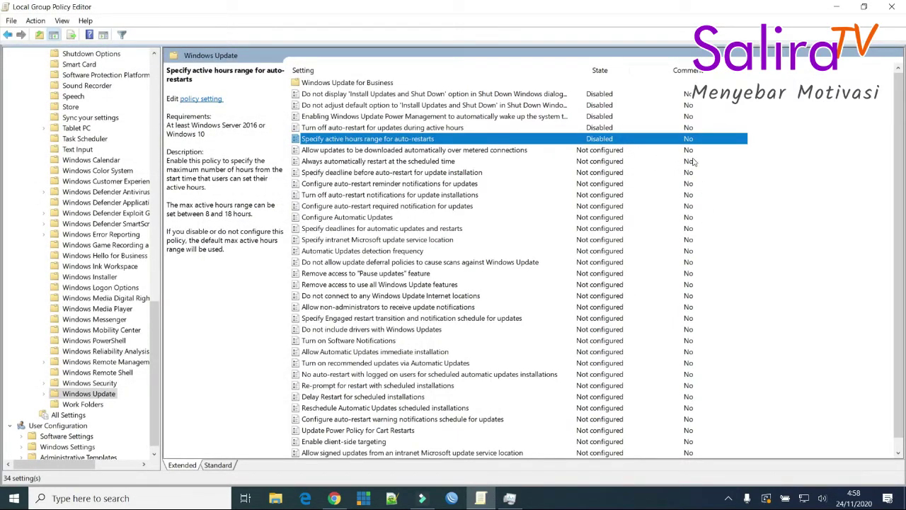
Step: Set the "Allow updates to be downloaded automatically over metered connections" policy to Disabled
double_click(697, 152)
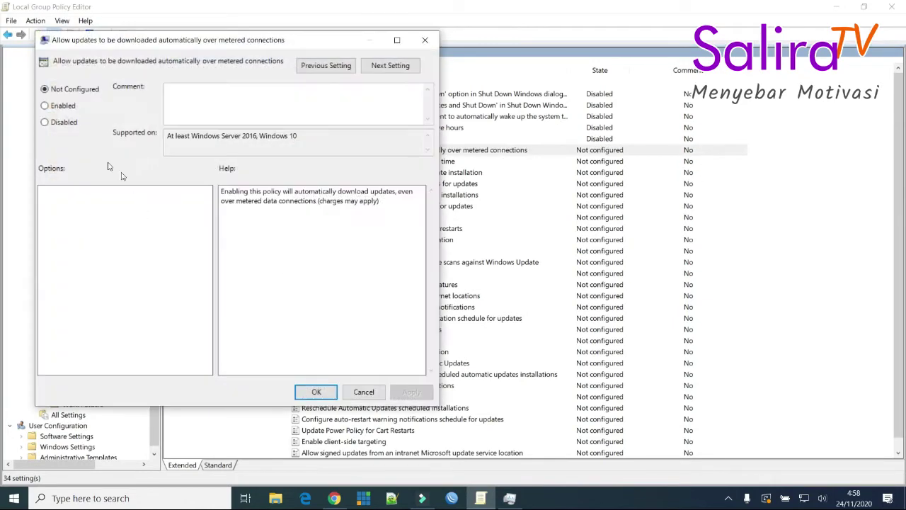
left_click(74, 123)
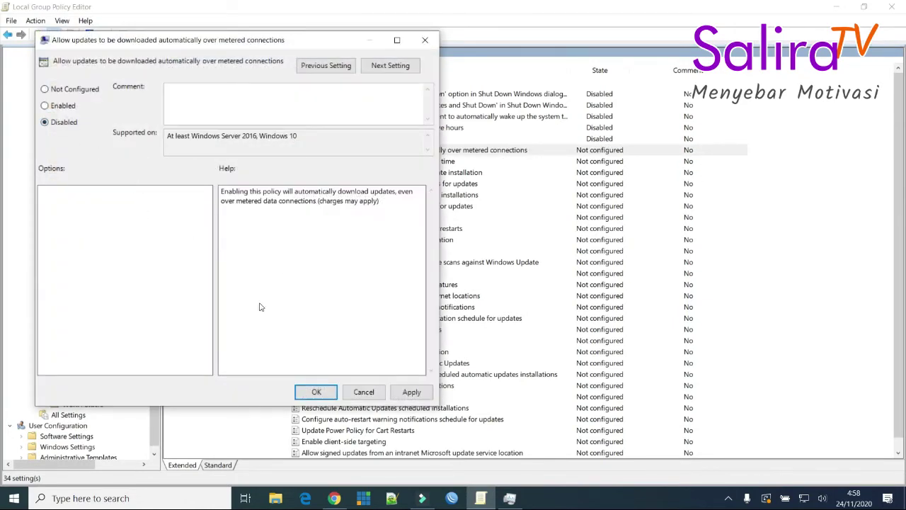
left_click(317, 392)
Step: Set the "Always automatically restart at the scheduled time" policy to Disabled
double_click(696, 163)
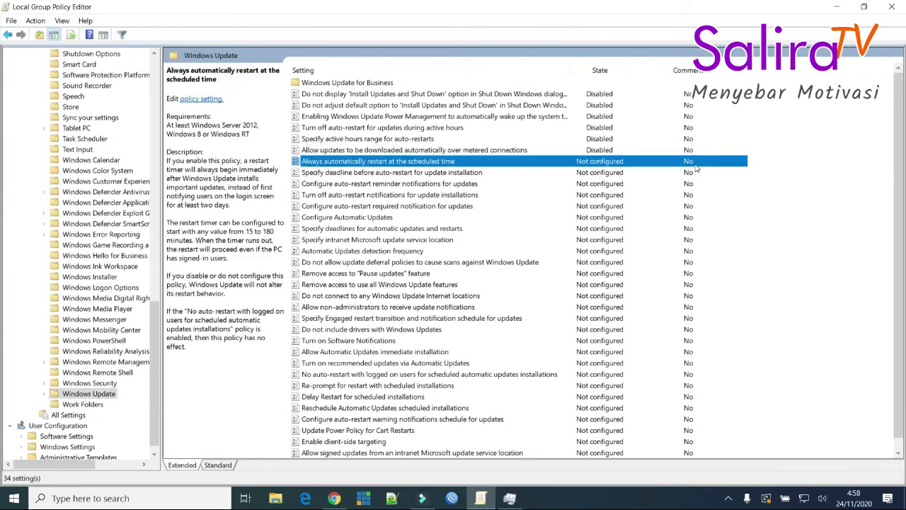
left_click(83, 140)
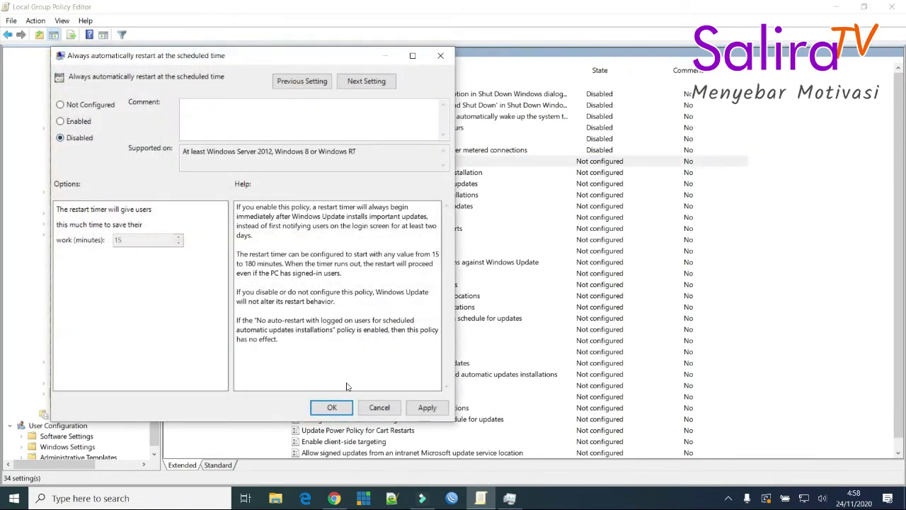
left_click(337, 408)
Step: Set the "Specify deadline before auto-restart for update installation" policy to Disabled
double_click(696, 173)
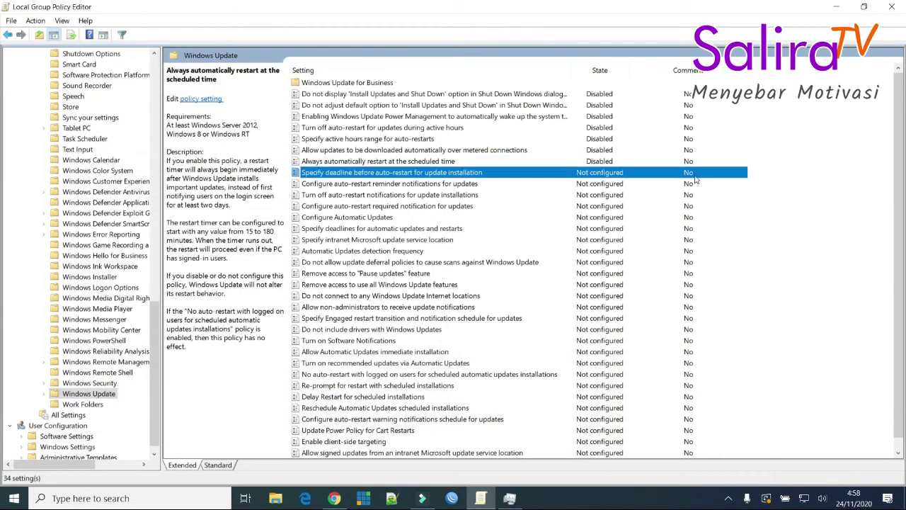
left_click(90, 153)
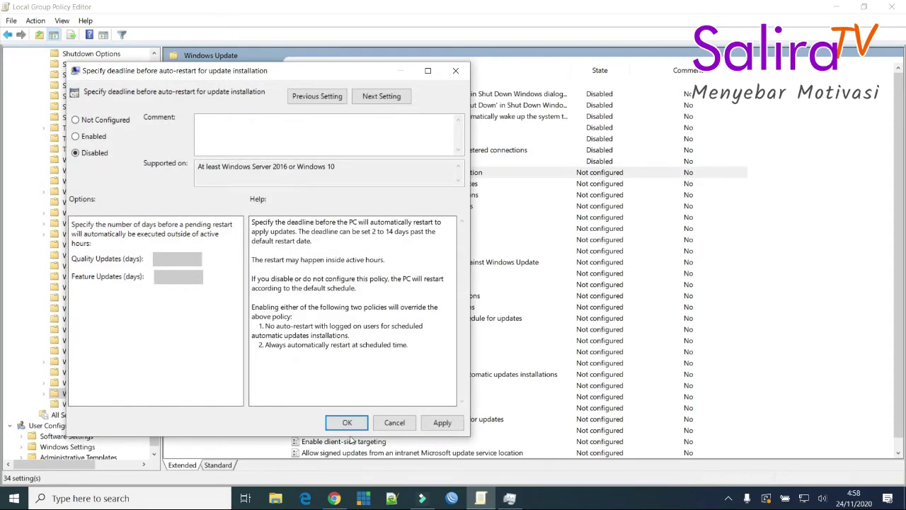
left_click(347, 422)
Step: Set the "Configure auto-restart reminder notifications for updates" policy to Disabled
left_click(735, 185)
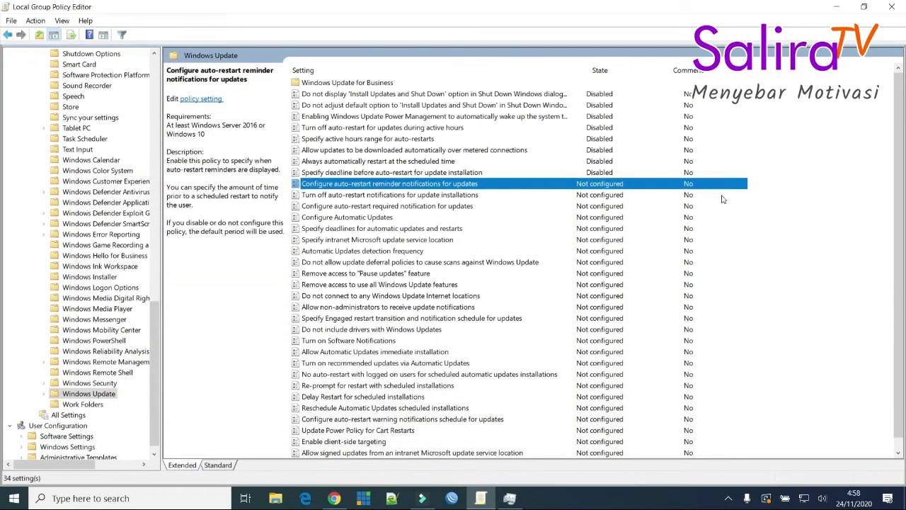
double_click(736, 186)
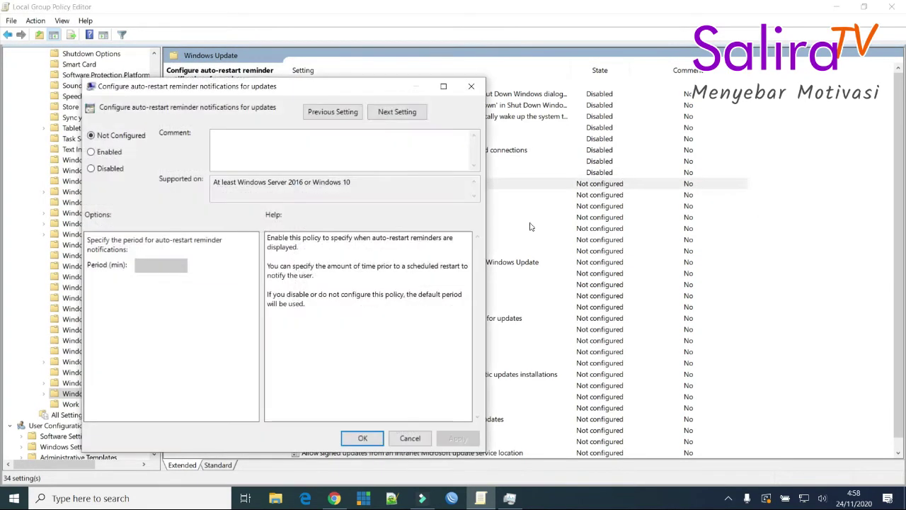
left_click(119, 170)
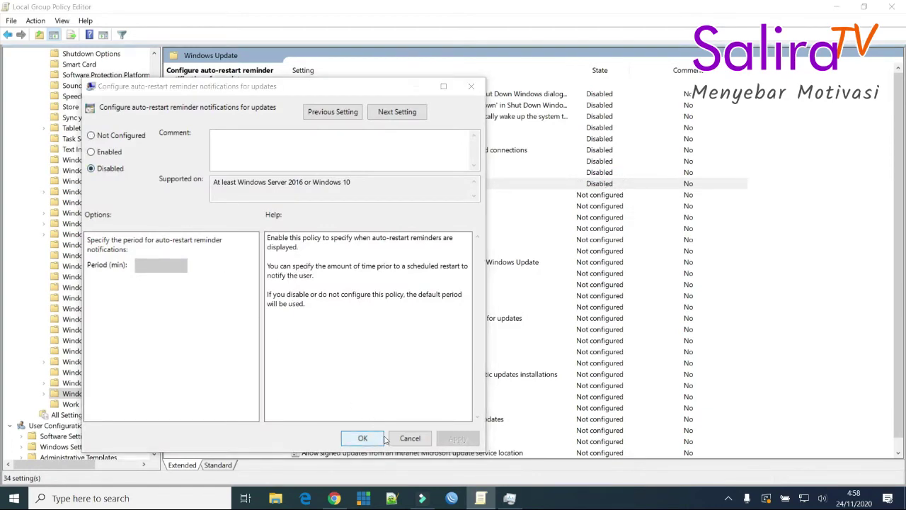
left_click(364, 437)
Step: Set the "Turn off auto-restart notifications for update installations" policy to Disabled
key("Down")
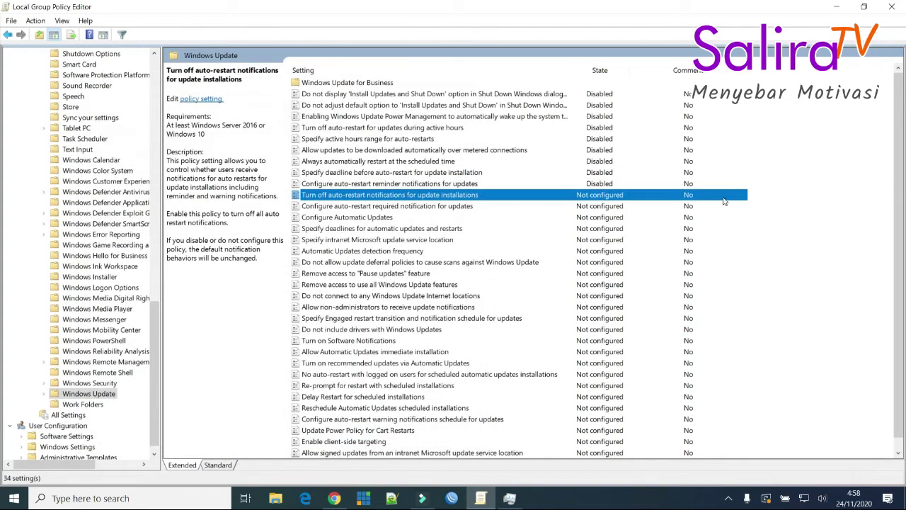
double_click(724, 201)
left_click(135, 184)
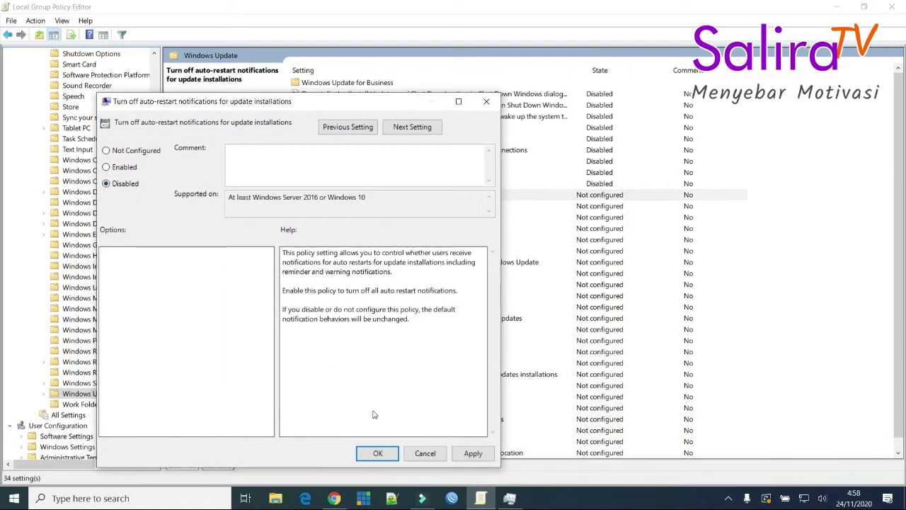
left_click(386, 454)
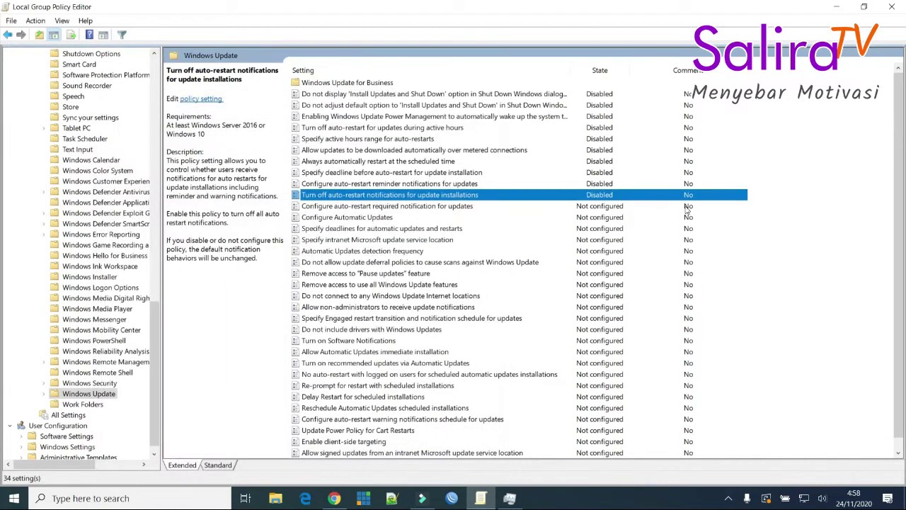
Step: Set the "Configure auto-restart required notification for updates" policy to Disabled
left_click(686, 207)
double_click(686, 207)
left_click(140, 200)
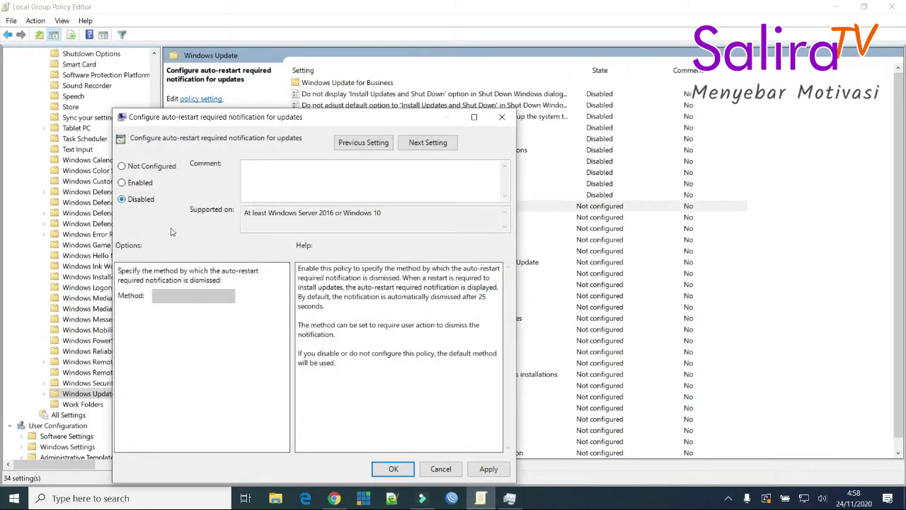
left_click(393, 469)
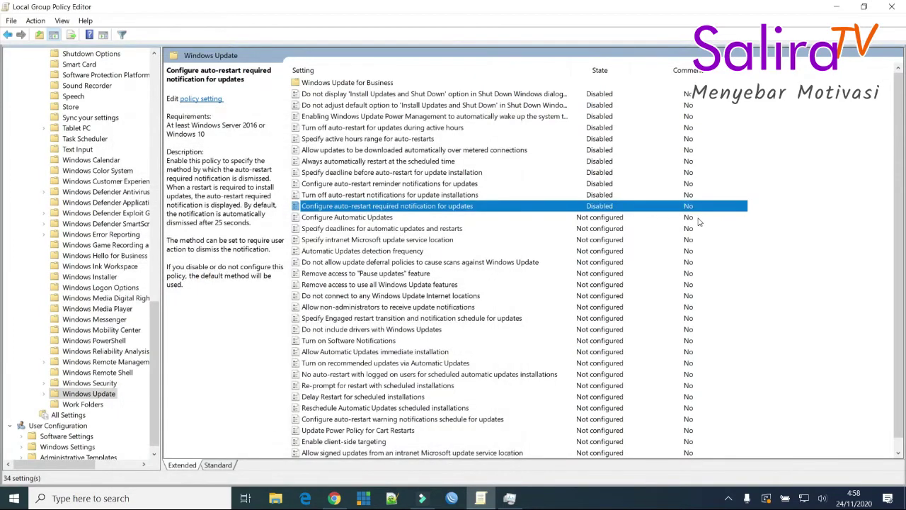
Step: Set the "Configure Automatic Updates" policy to Disabled
double_click(705, 217)
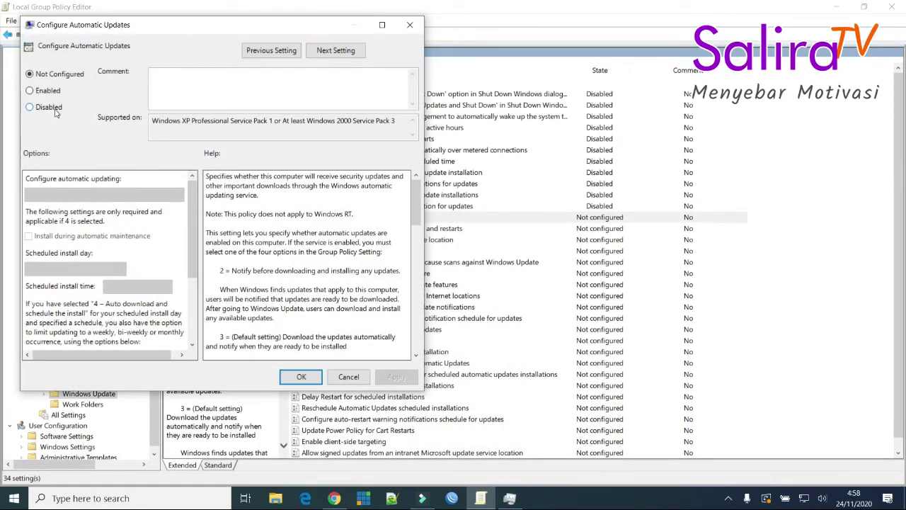
left_click(49, 107)
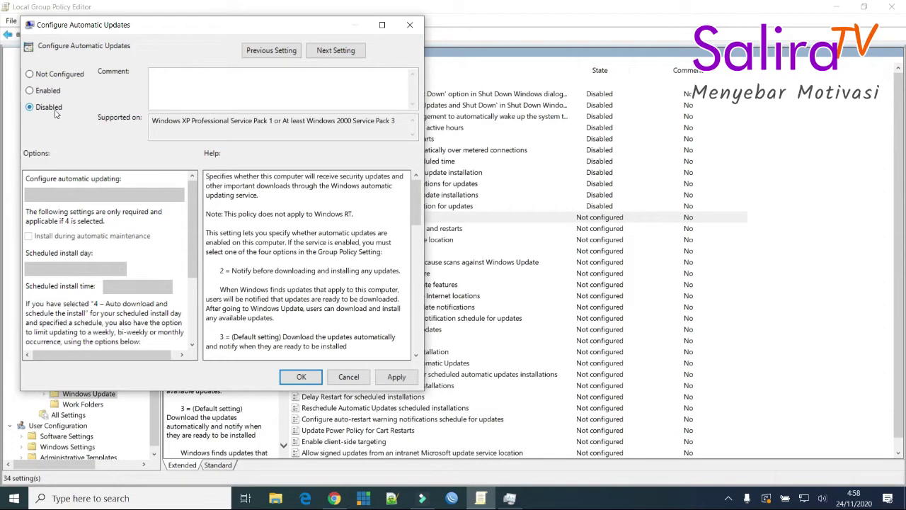
left_click(301, 377)
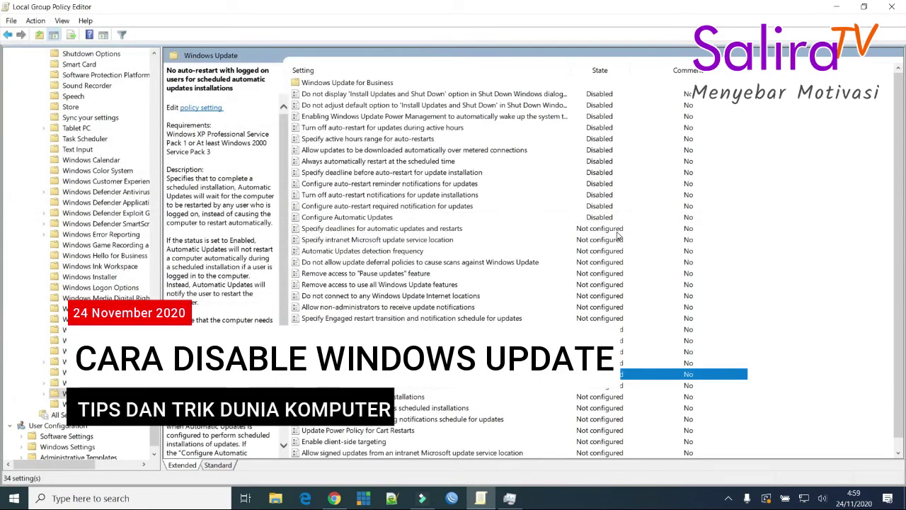
Step: Set the "Specify deadlines for automatic updates and restarts" policy to Disabled
left_click(617, 231)
double_click(617, 229)
left_click(58, 123)
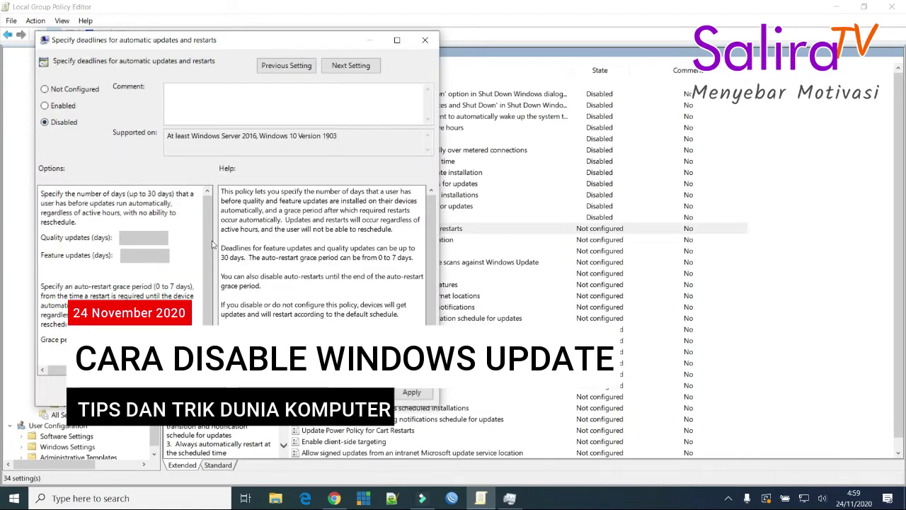
left_click(301, 391)
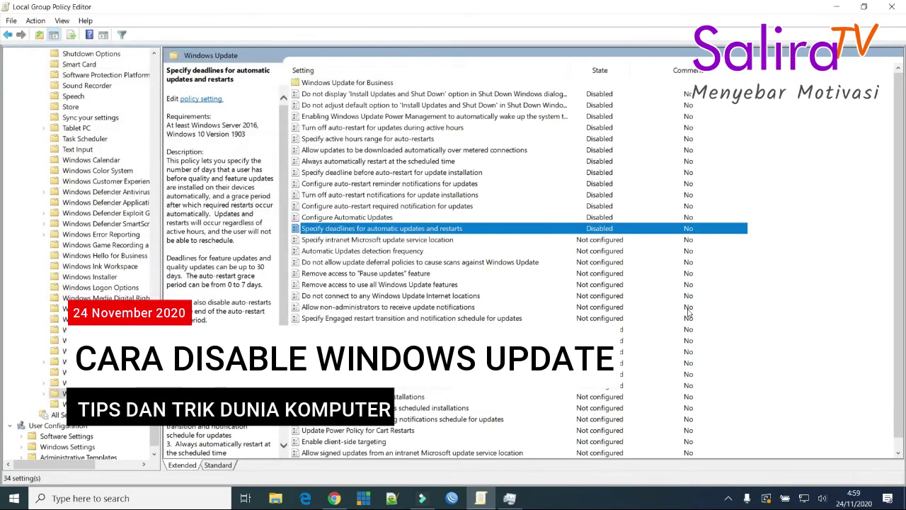
Step: Set the "Specify intranet Microsoft update service location" policy to Disabled
left_click(634, 242)
double_click(717, 244)
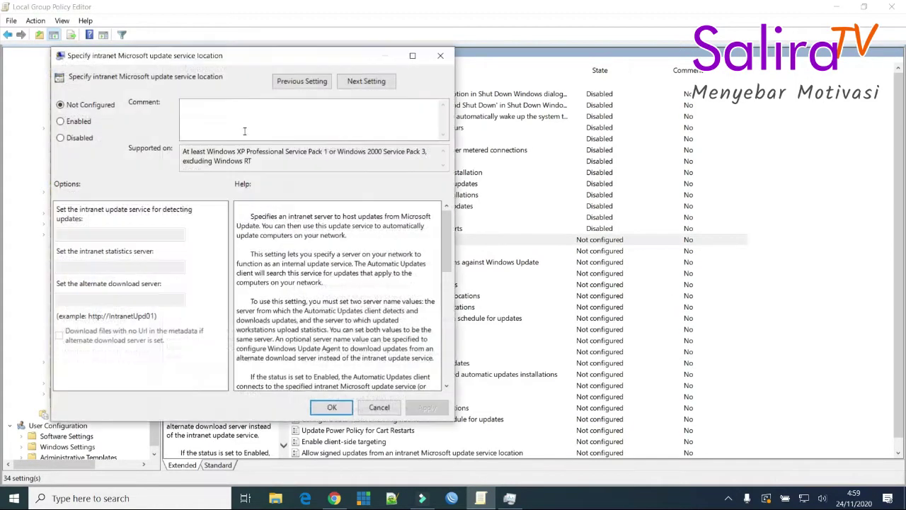
left_click(85, 137)
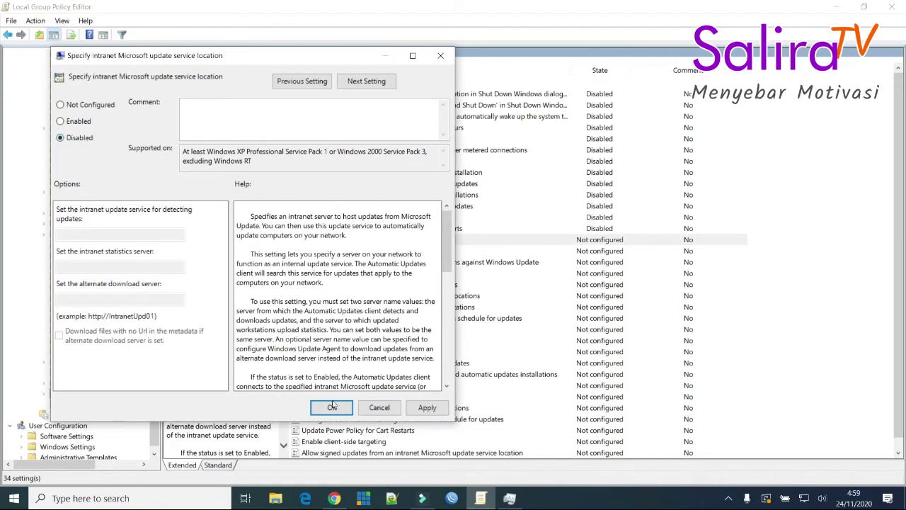
left_click(334, 409)
Step: Set the "Automatic Updates detection frequency" policy to Disabled
left_click(625, 253)
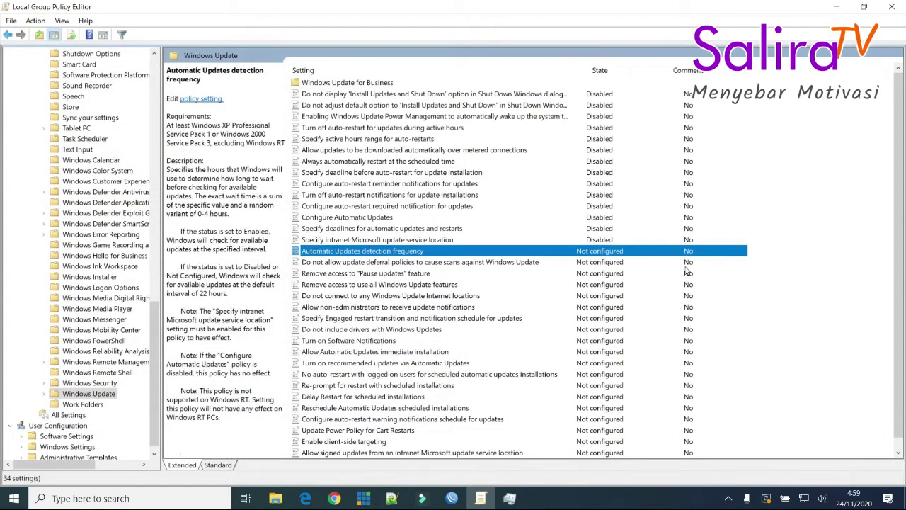
double_click(722, 253)
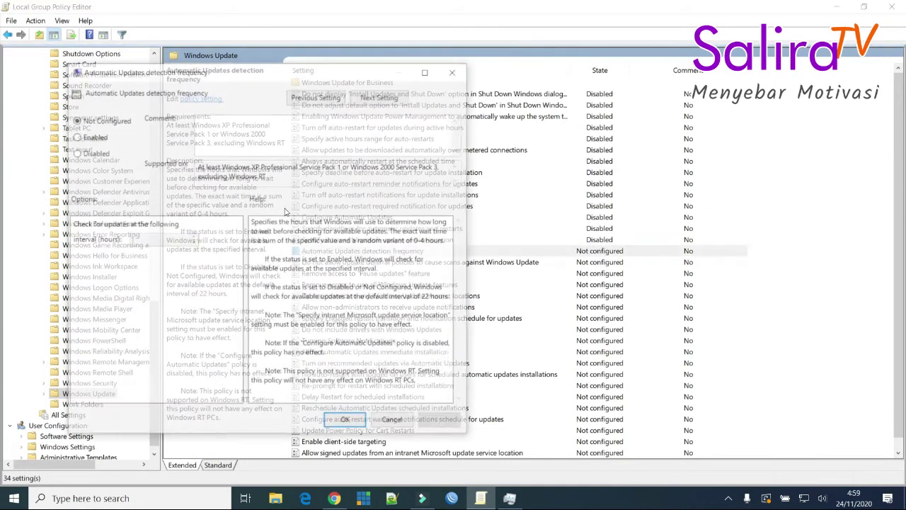
left_click(99, 155)
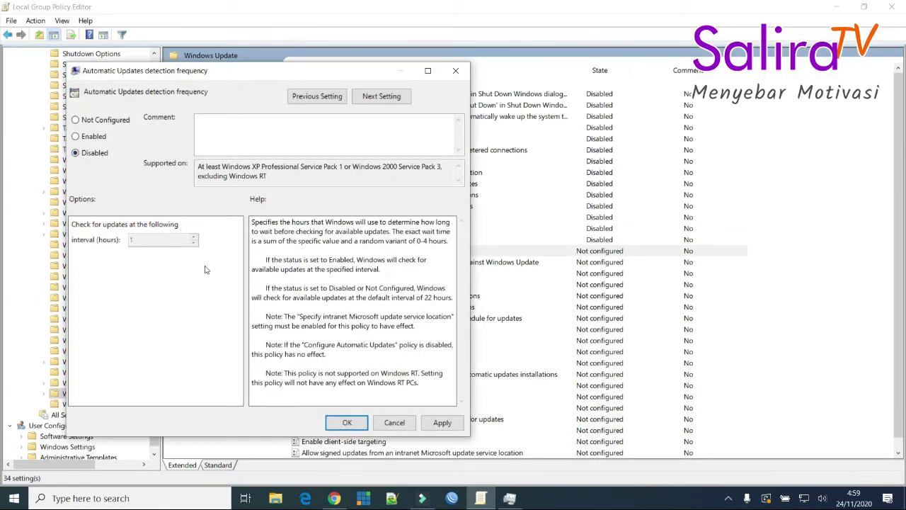
left_click(349, 425)
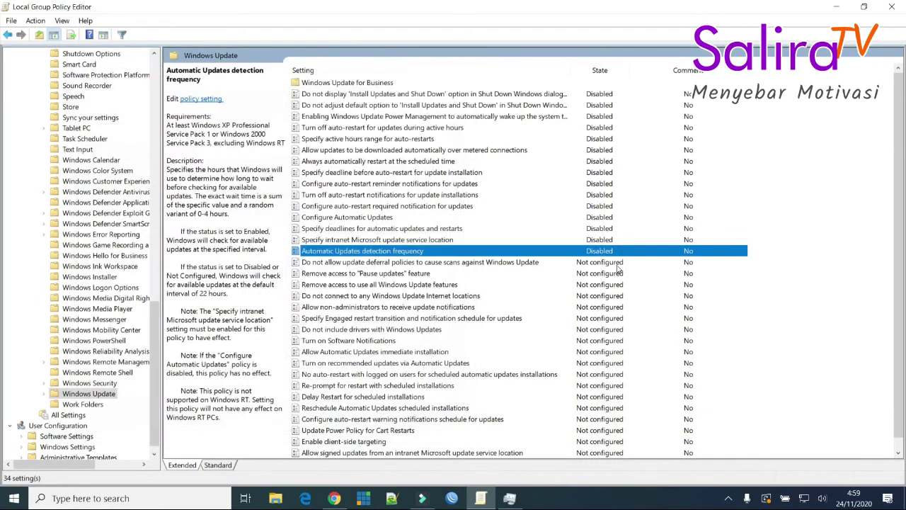
Step: Set the "Do not allow update deferral policies to cause scans against Windows Update" policy to Disabled
left_click(619, 263)
double_click(660, 265)
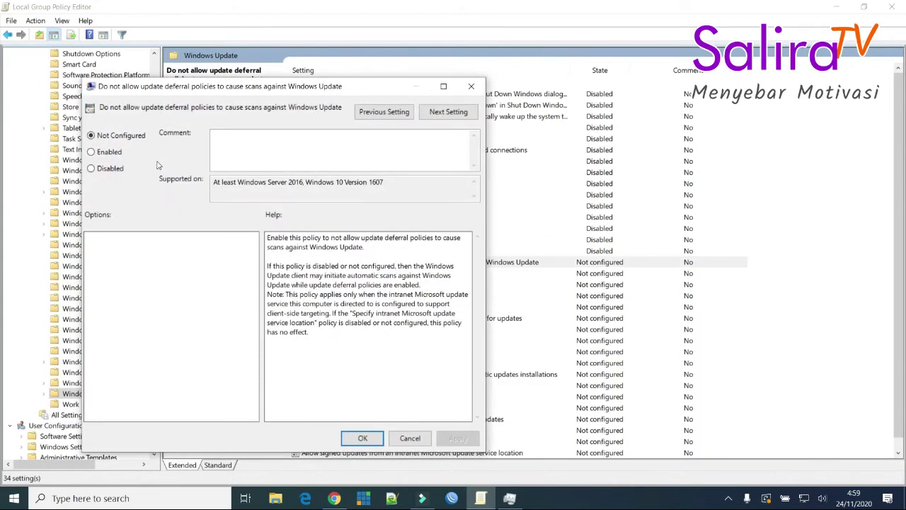
left_click(110, 171)
left_click(363, 438)
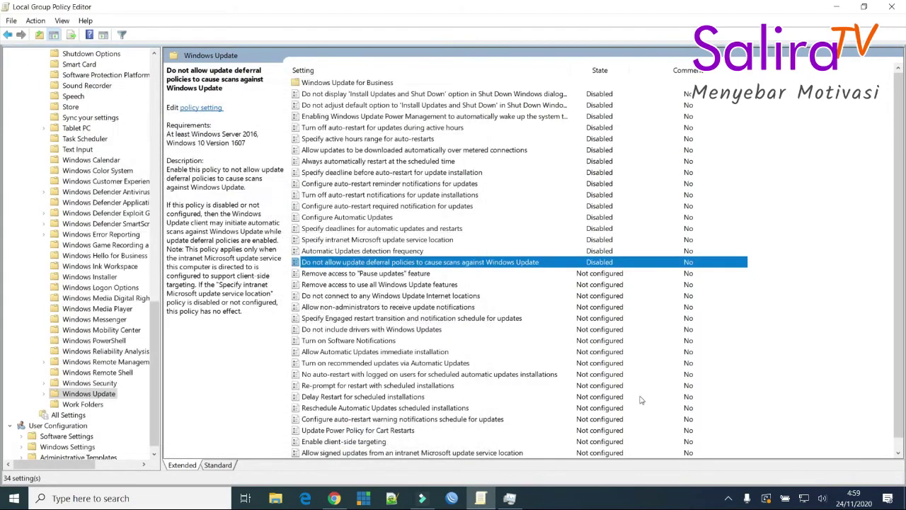
Step: Set the "Remove access to 'Pause updates' feature" policy to Disabled
double_click(692, 274)
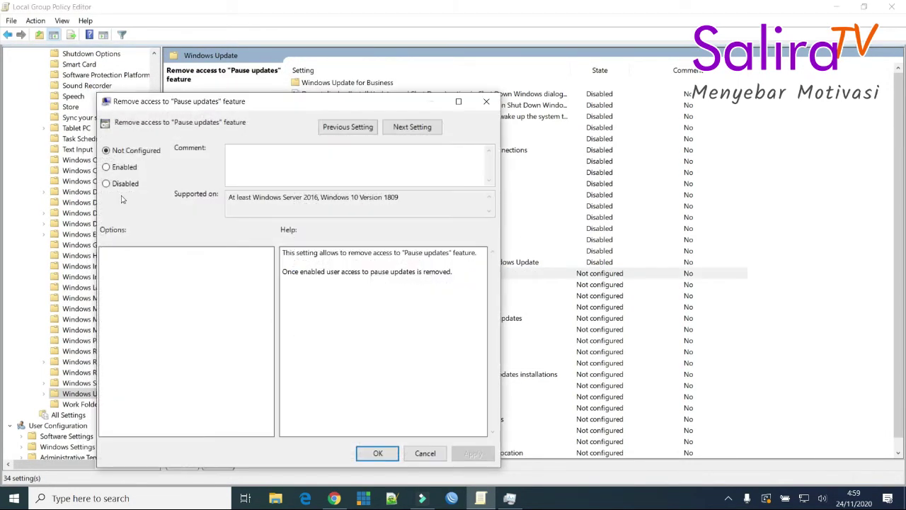
left_click(126, 184)
left_click(376, 452)
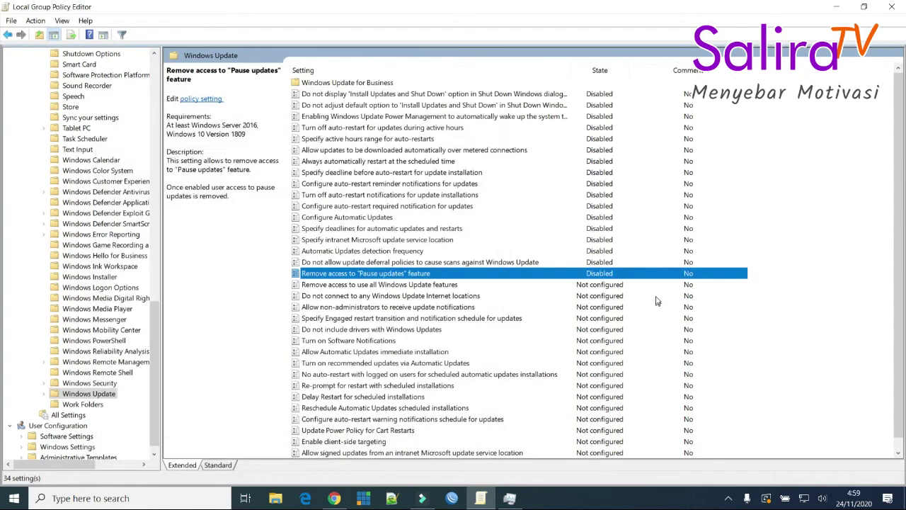
Step: Set the "Remove access to use all Windows Update features" policy to Disabled
double_click(657, 286)
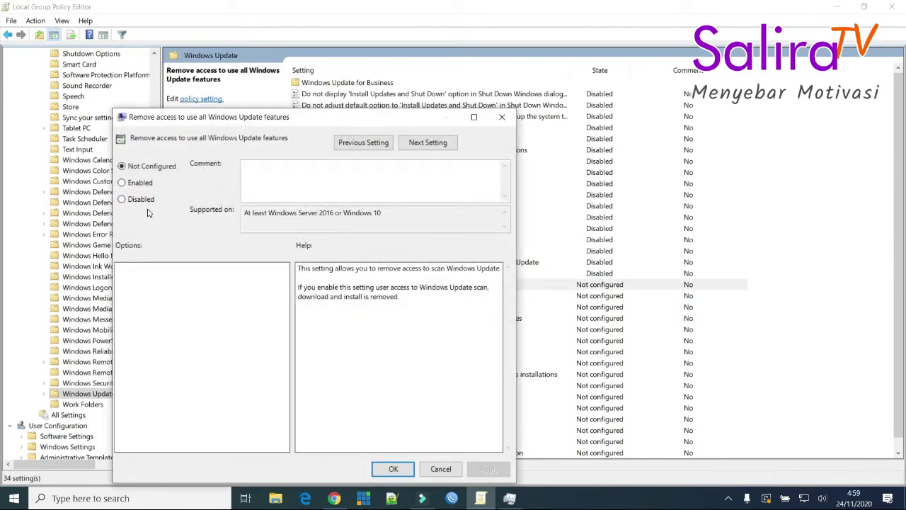
left_click(142, 199)
left_click(394, 469)
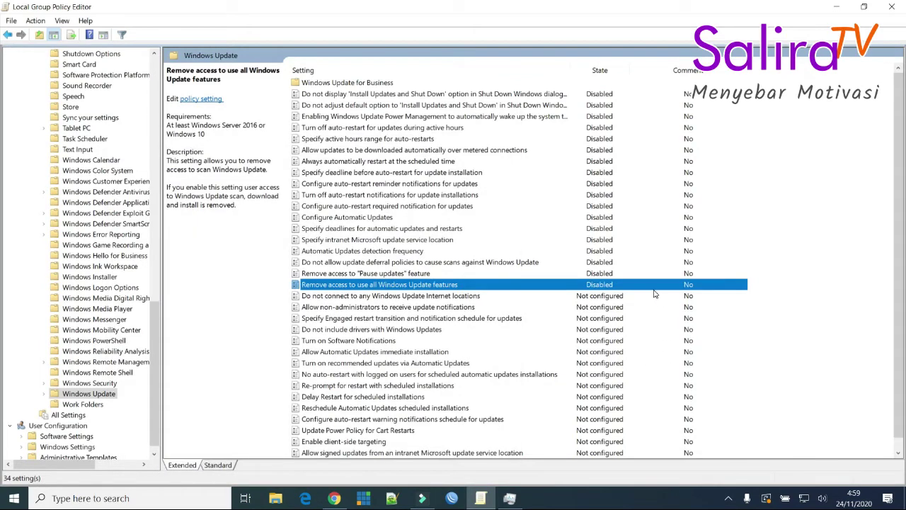
Step: Set the "Do not connect to any Windows Update Internet locations" policy to Disabled
double_click(704, 298)
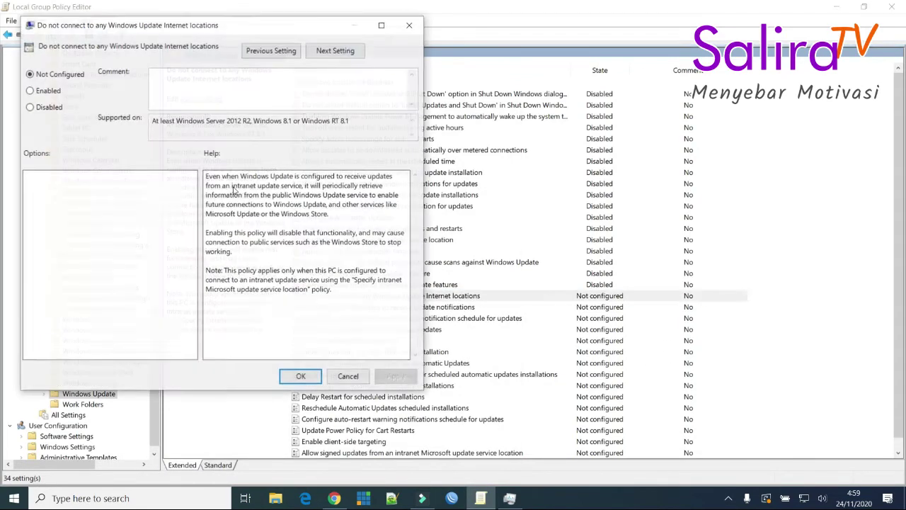
left_click(50, 112)
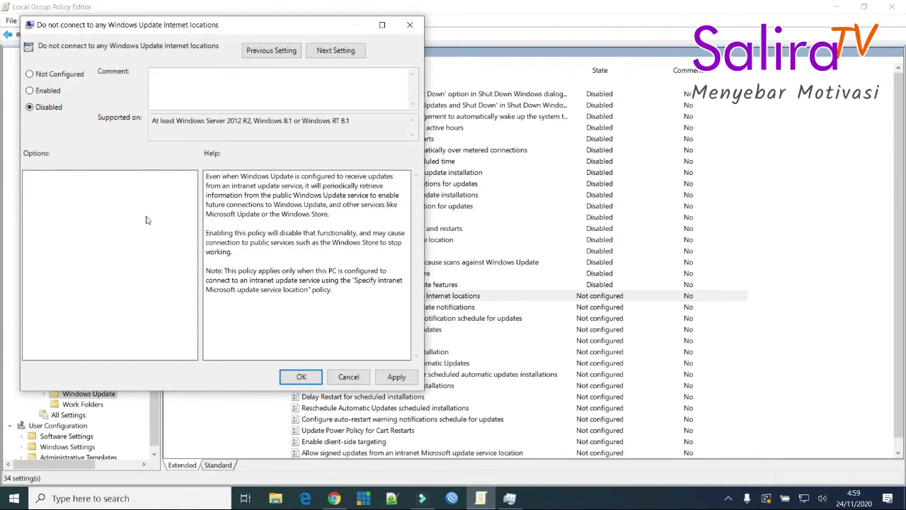
left_click(301, 377)
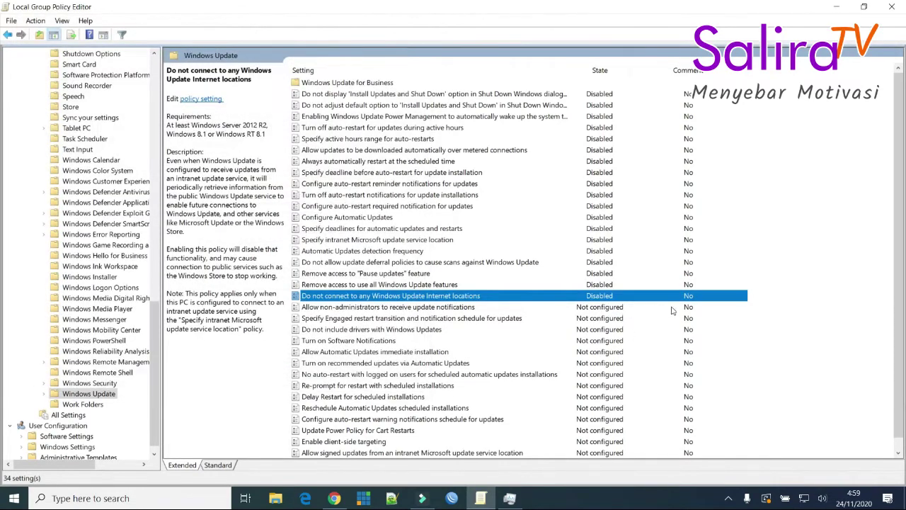
Step: Set the "Allow non-administrators to receive update notifications" policy to Disabled
double_click(708, 308)
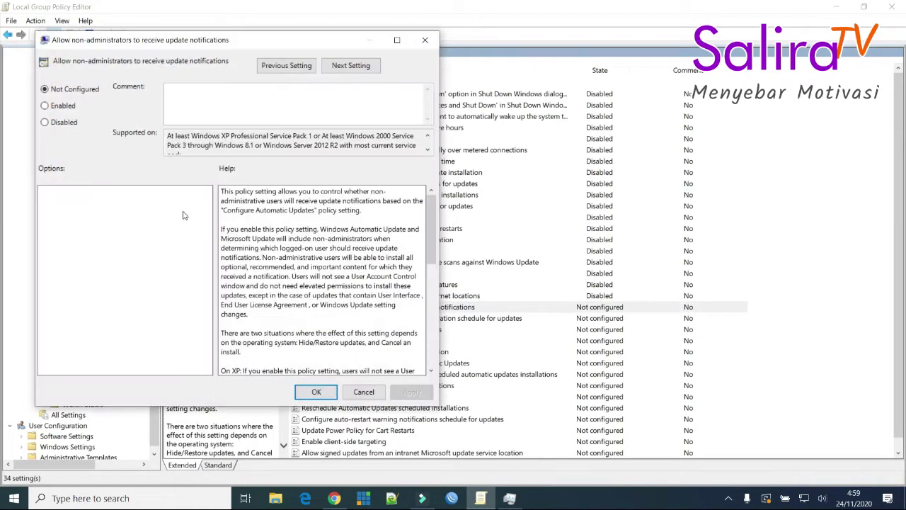
left_click(67, 125)
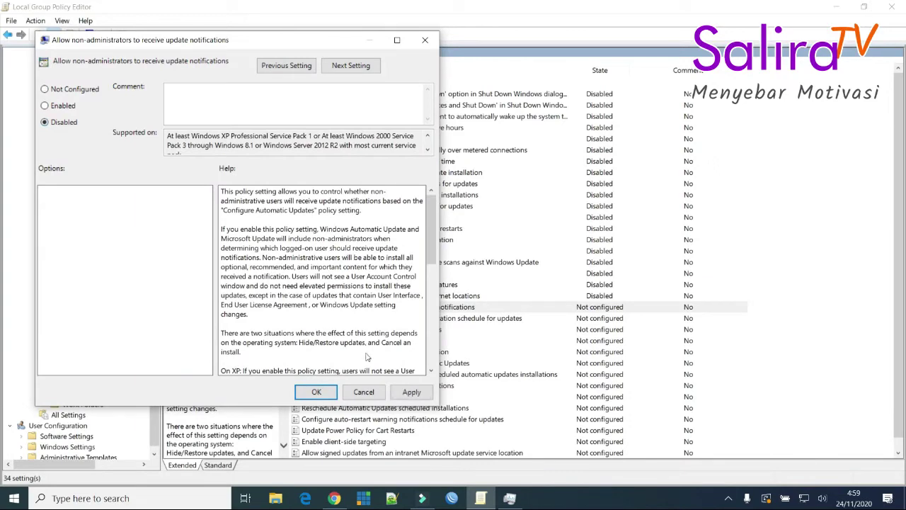
left_click(326, 394)
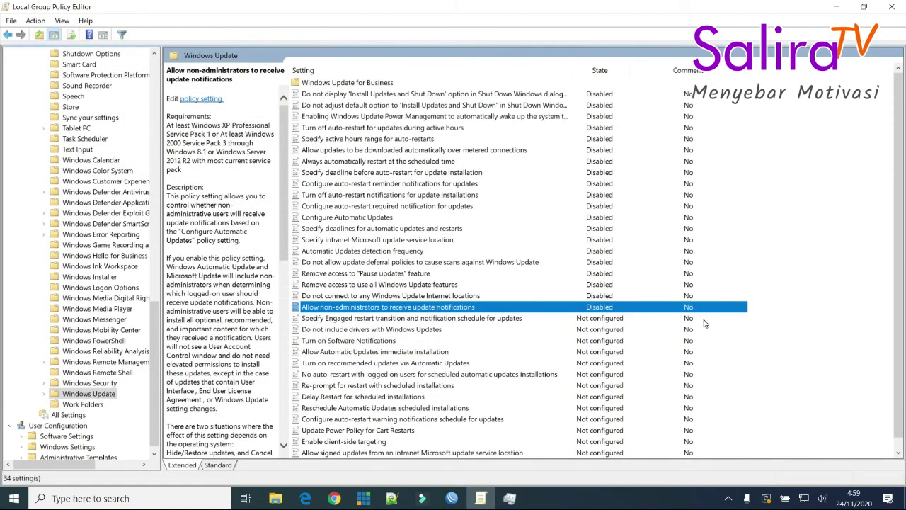
Step: Set the "Specify Engaged restart transition and notification schedule for updates" policy to Disabled
double_click(704, 319)
left_click(70, 138)
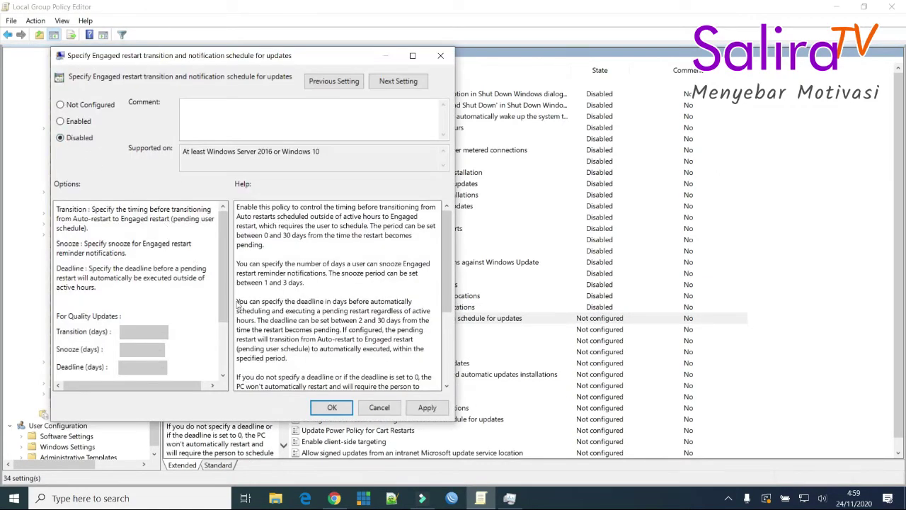
left_click(332, 407)
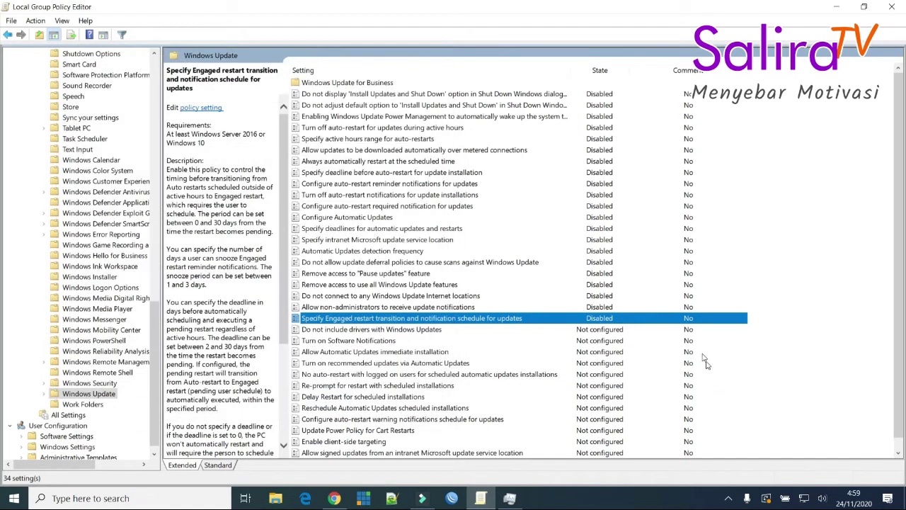
Step: Set the "Do not include drivers with Windows Updates" policy to Disabled
double_click(706, 331)
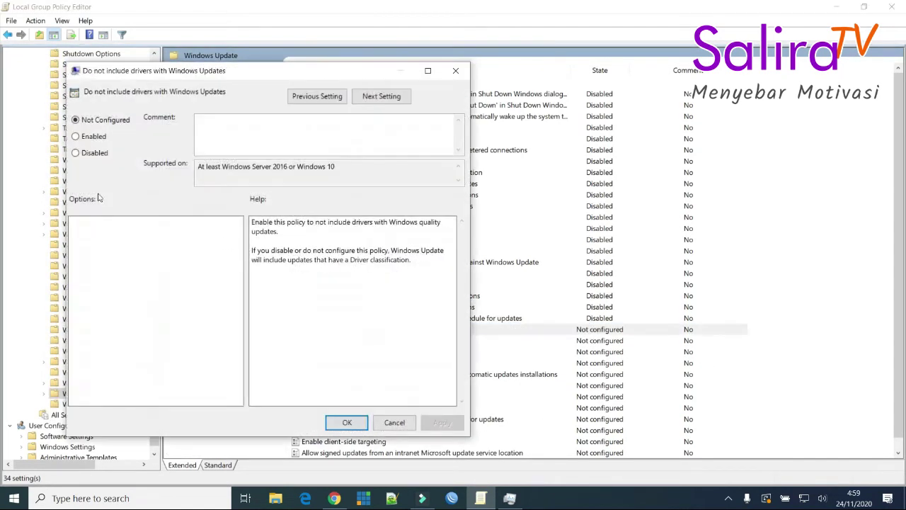
left_click(88, 153)
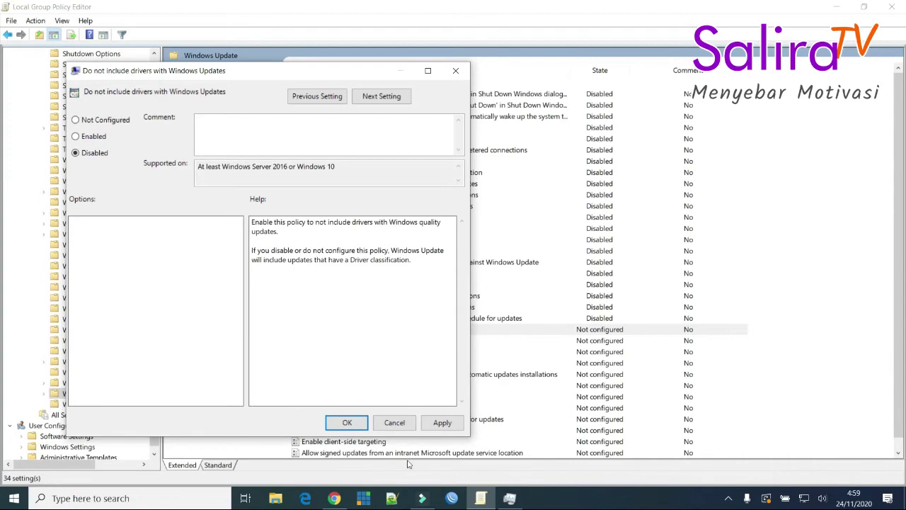
left_click(355, 425)
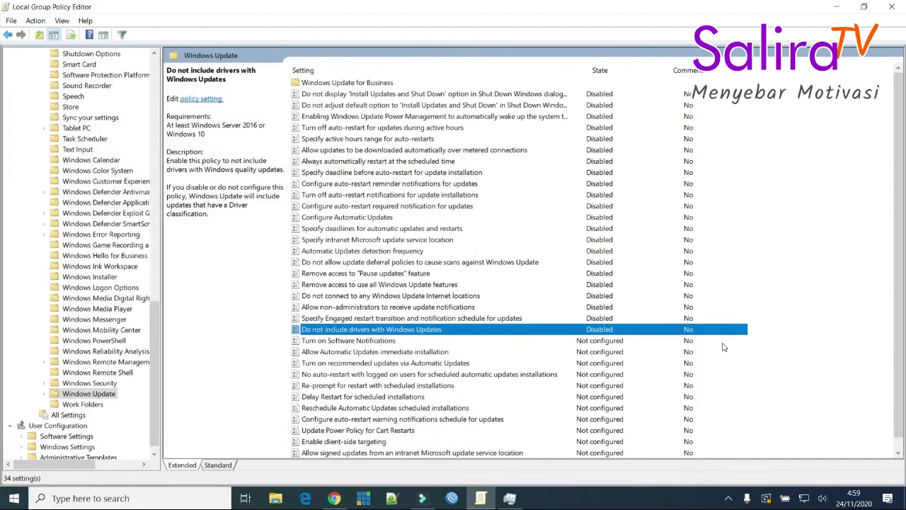
Step: Set the "Turn on Software Notifications" policy to Disabled
double_click(723, 343)
left_click(119, 170)
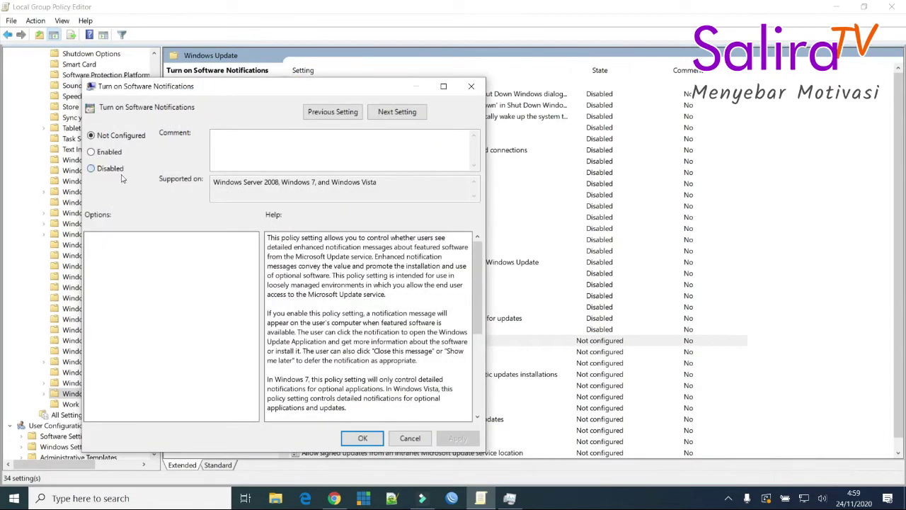
left_click(363, 438)
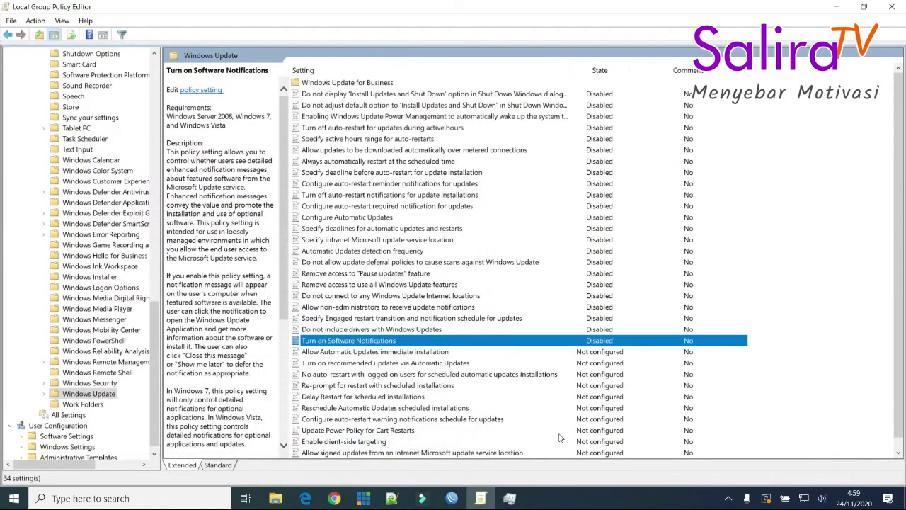
Step: Set the "Allow Automatic Updates immediate installation" policy to Disabled
double_click(701, 353)
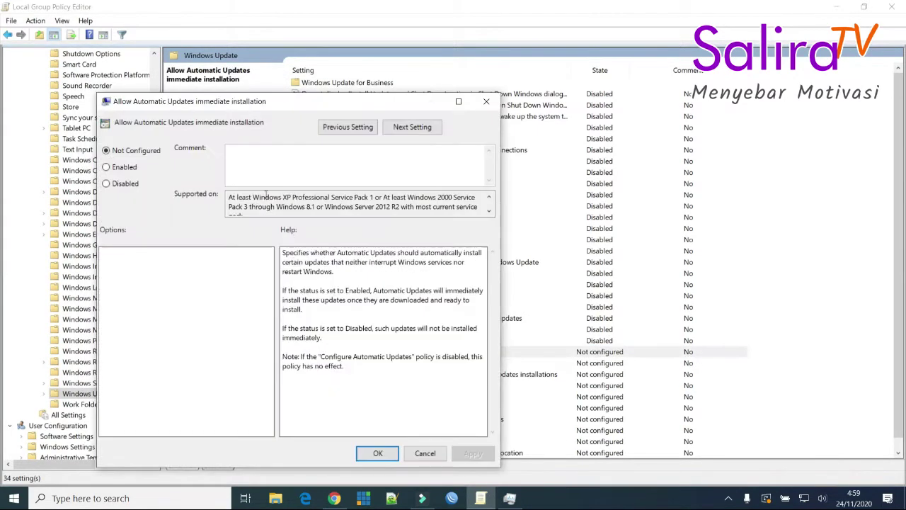
left_click(125, 184)
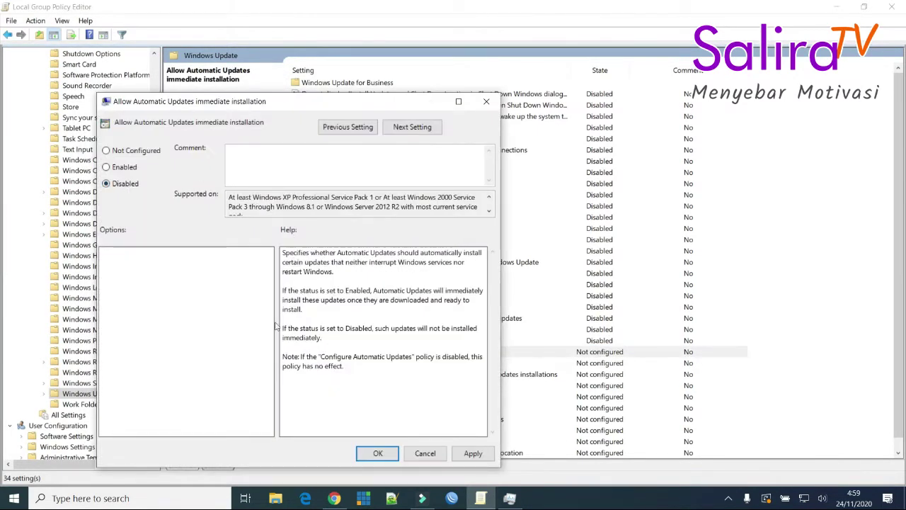
left_click(377, 453)
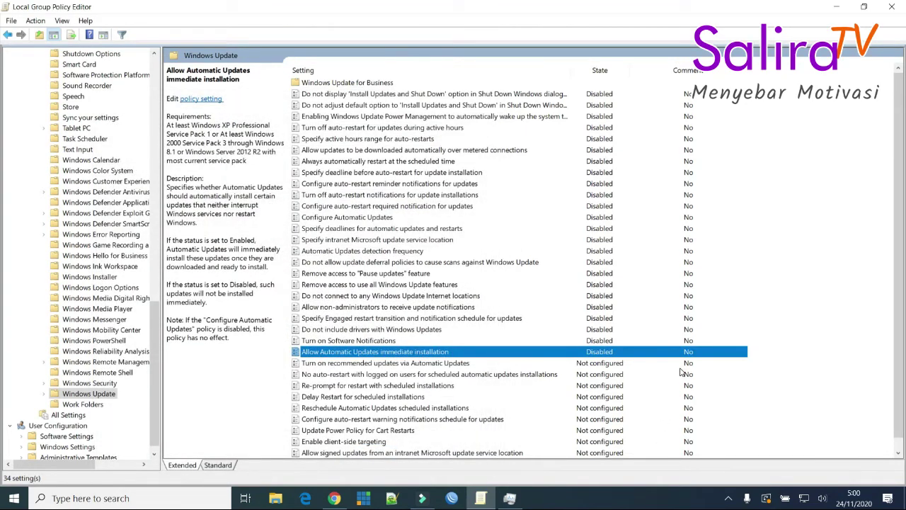
Step: Set the "Turn on recommended updates via Automatic Updates" policy to Disabled
double_click(701, 366)
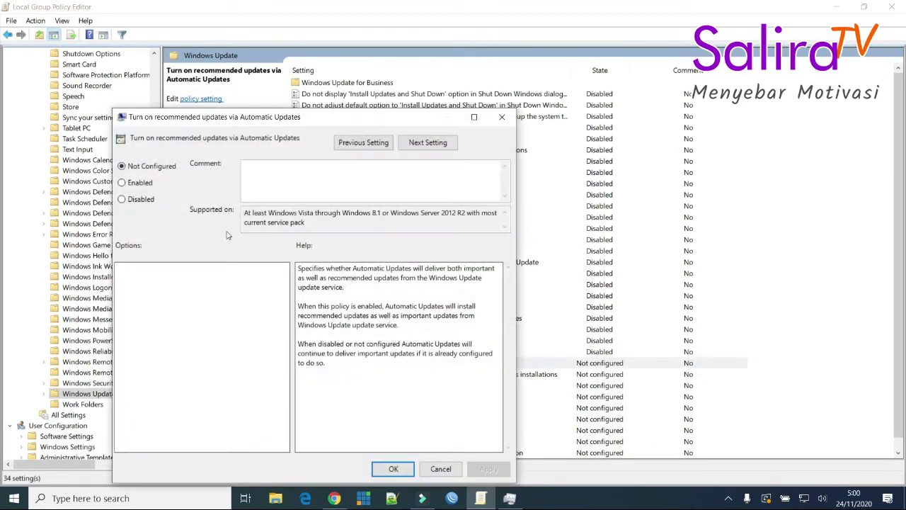
left_click(138, 201)
left_click(394, 471)
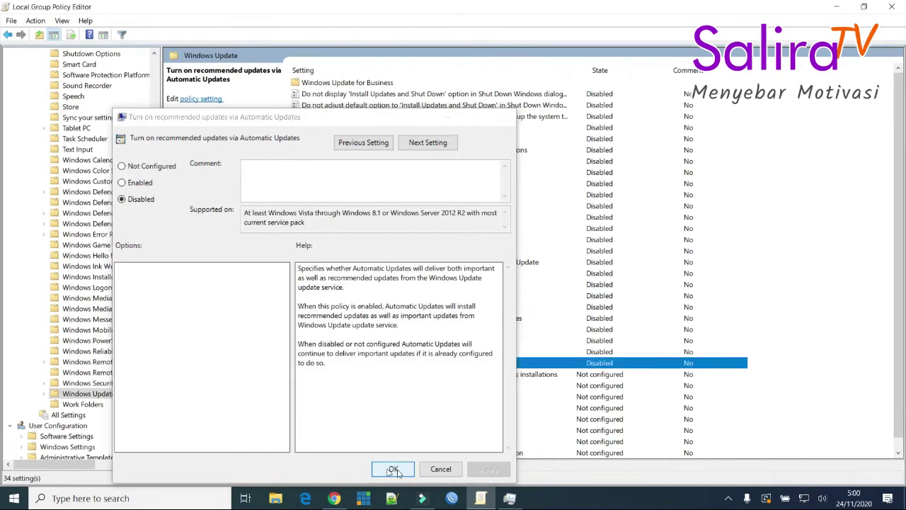
Step: Set the "No auto-restart with logged on users for scheduled automatic updates installations" policy to Disabled
double_click(708, 375)
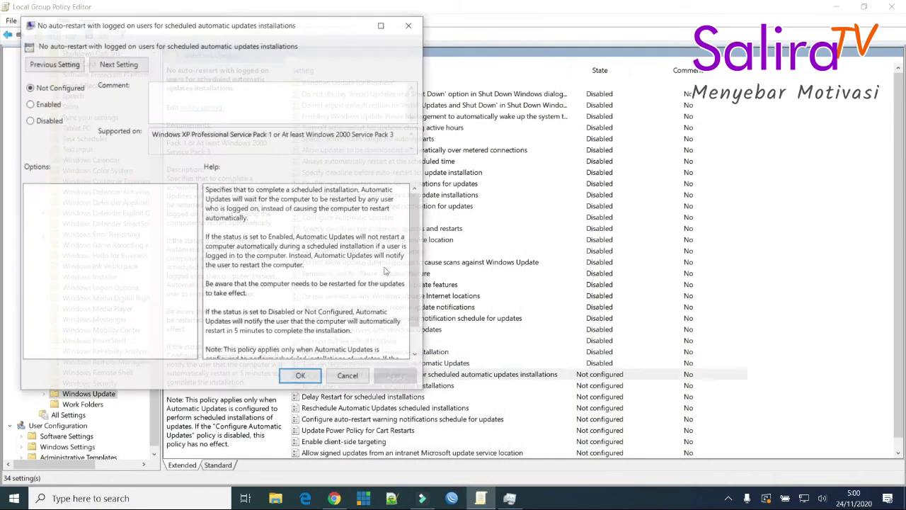
left_click(46, 122)
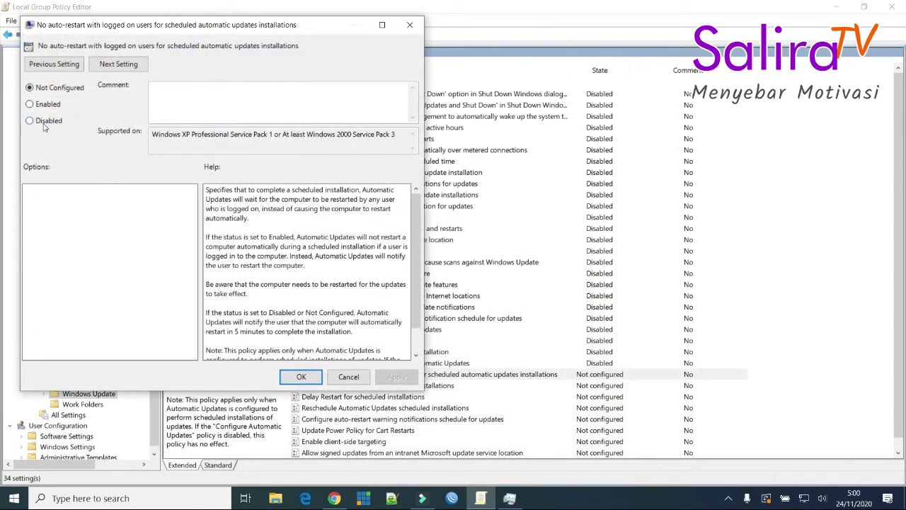
left_click(301, 377)
Step: Set the "Re-prompt for restart with scheduled installations" policy to Disabled
left_click(705, 387)
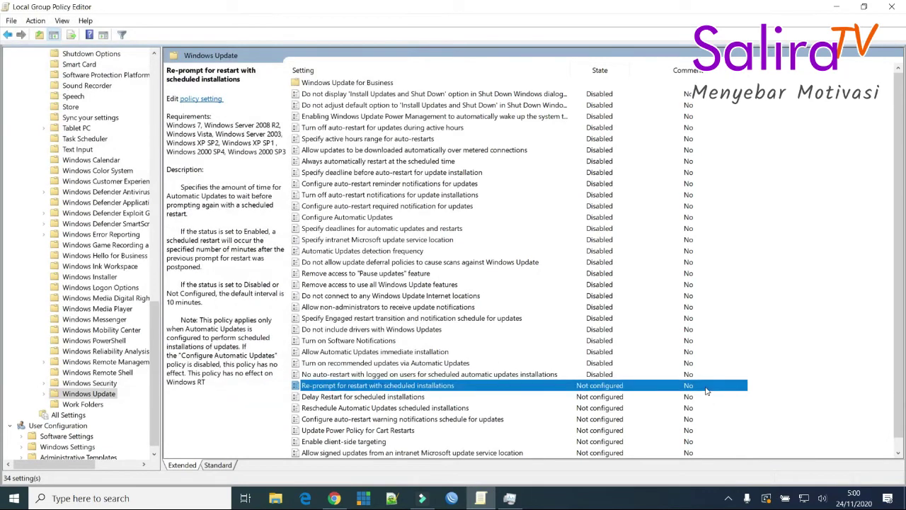
double_click(733, 387)
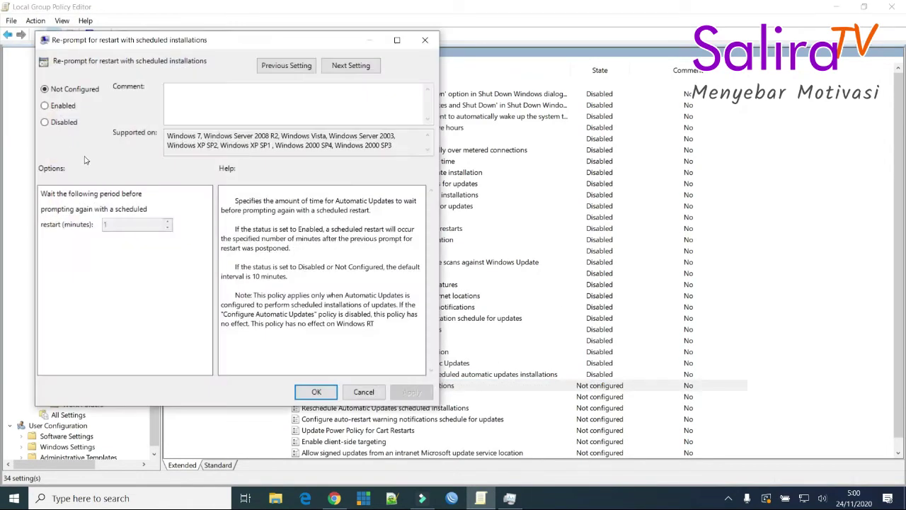
left_click(63, 124)
left_click(332, 393)
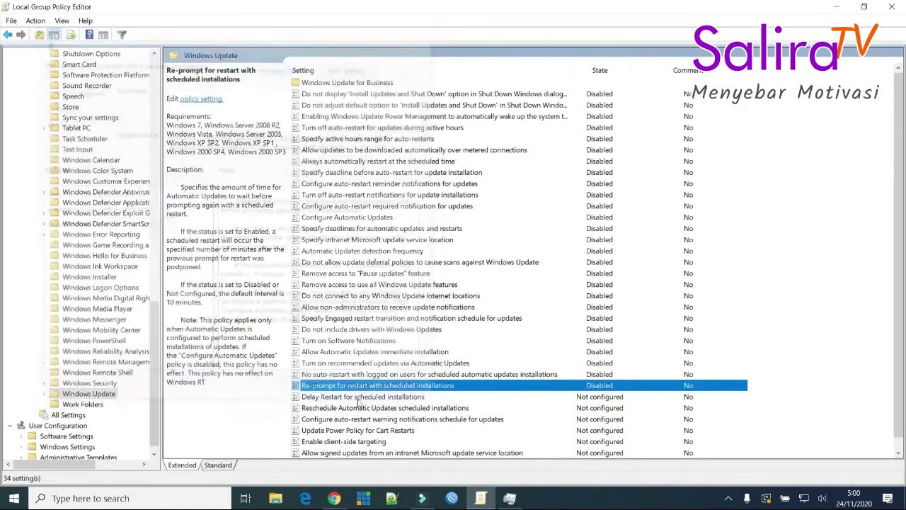
Step: Set the "Delay Restart for scheduled installations" policy to Disabled
double_click(721, 398)
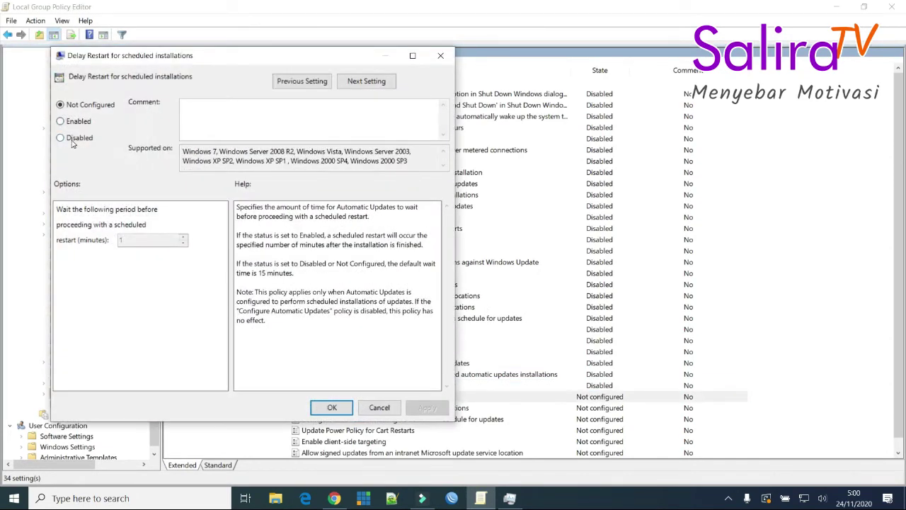
left_click(72, 141)
left_click(332, 410)
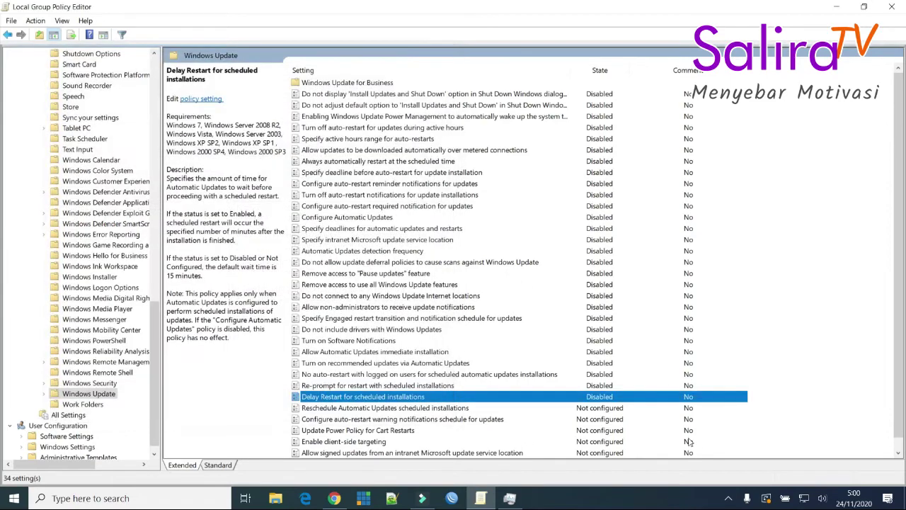
Step: Set the "Reschedule Automatic Updates scheduled installations" policy to Disabled
left_click(694, 410)
scroll(695, 410, "down", 1)
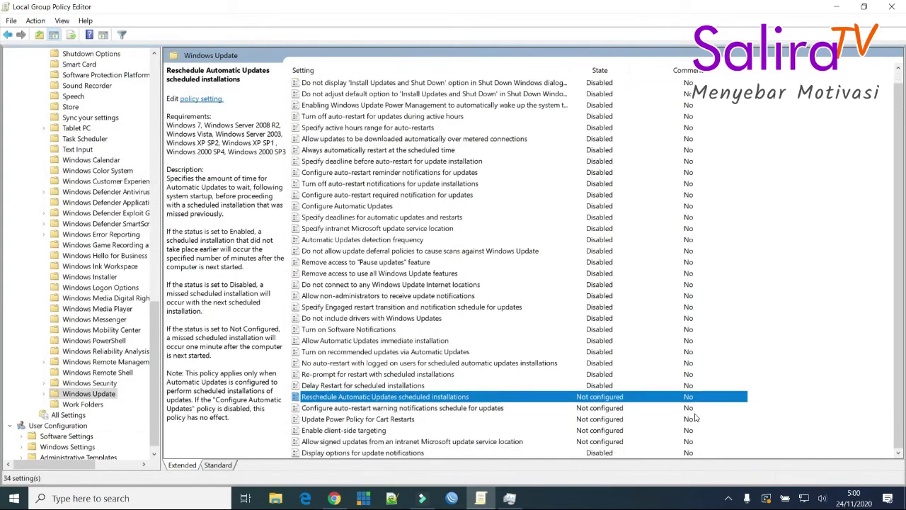
double_click(712, 402)
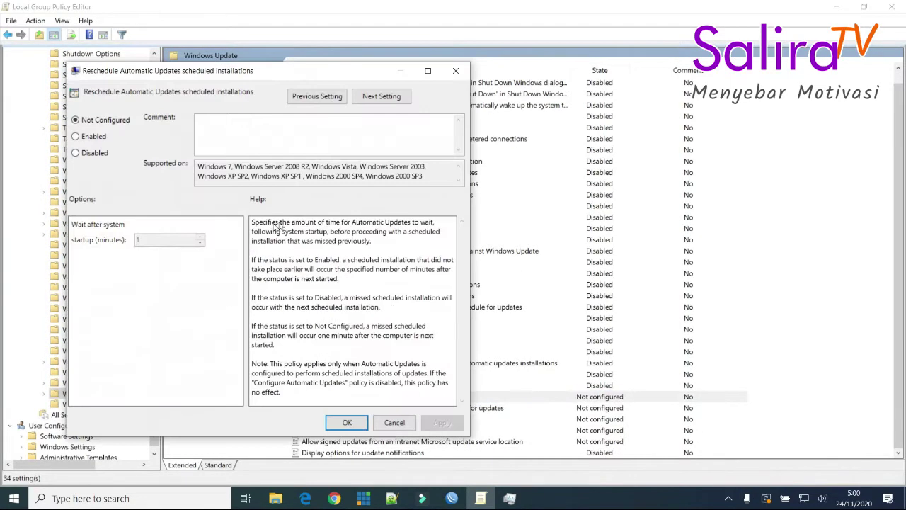
left_click(96, 156)
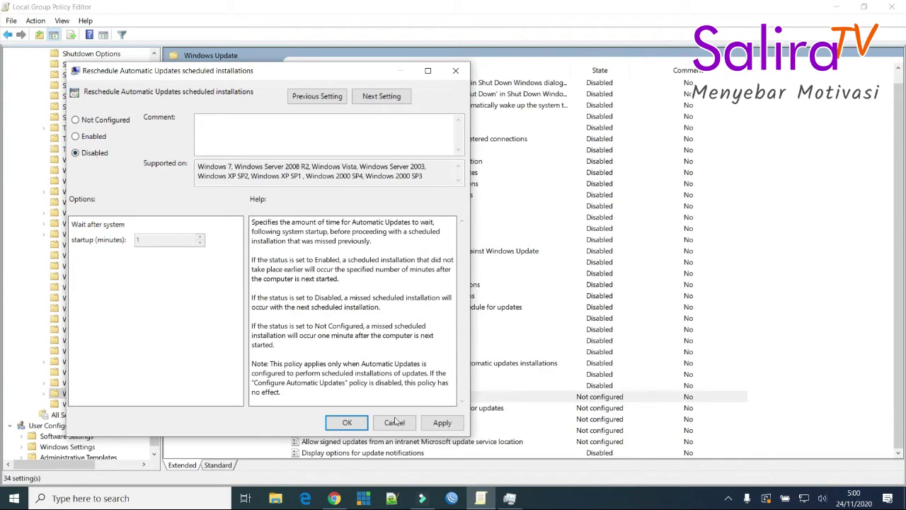
left_click(346, 422)
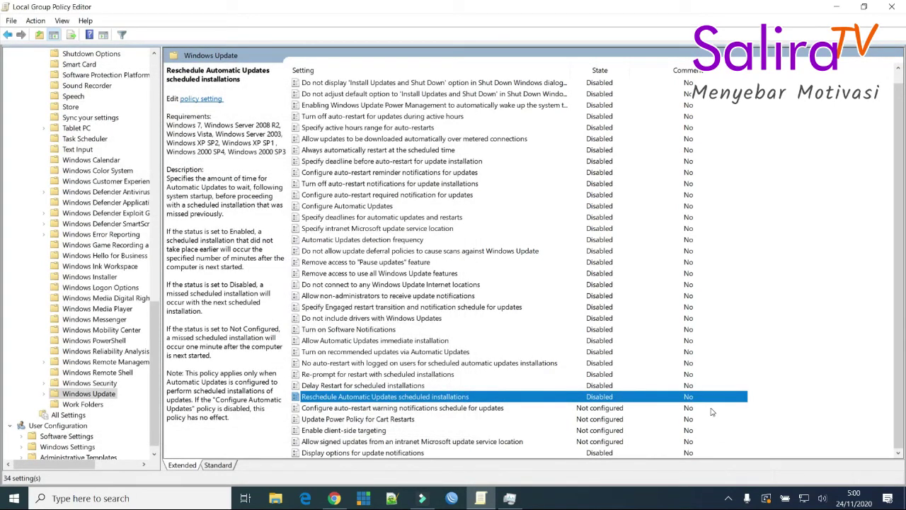
Step: Set the "Configure auto-restart warning notifications schedule for updates" policy to Disabled
double_click(712, 409)
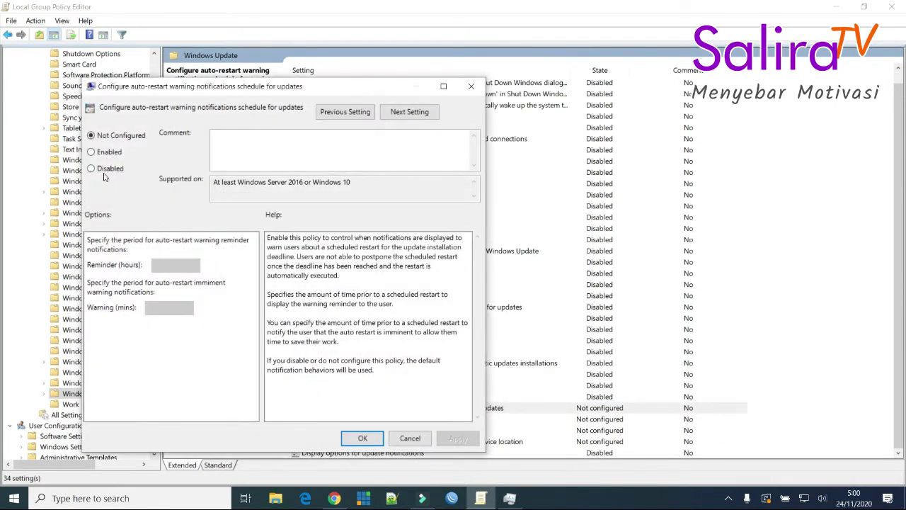
left_click(99, 170)
left_click(361, 437)
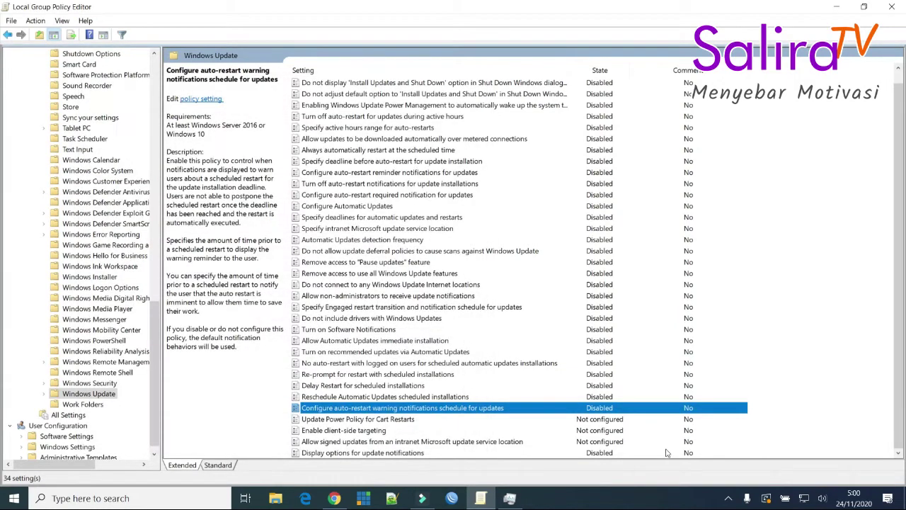
Step: Set the "Update Power Policy for Cart Restarts" policy to Disabled
double_click(715, 422)
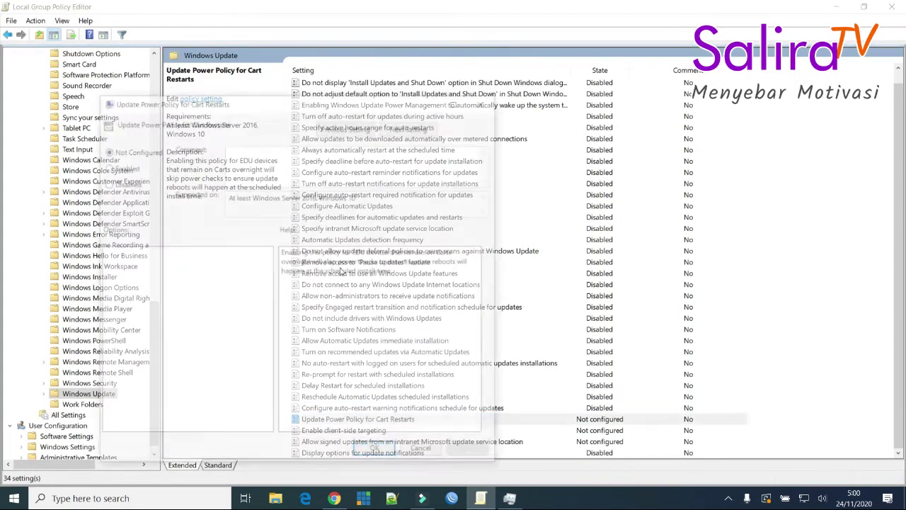
left_click(125, 185)
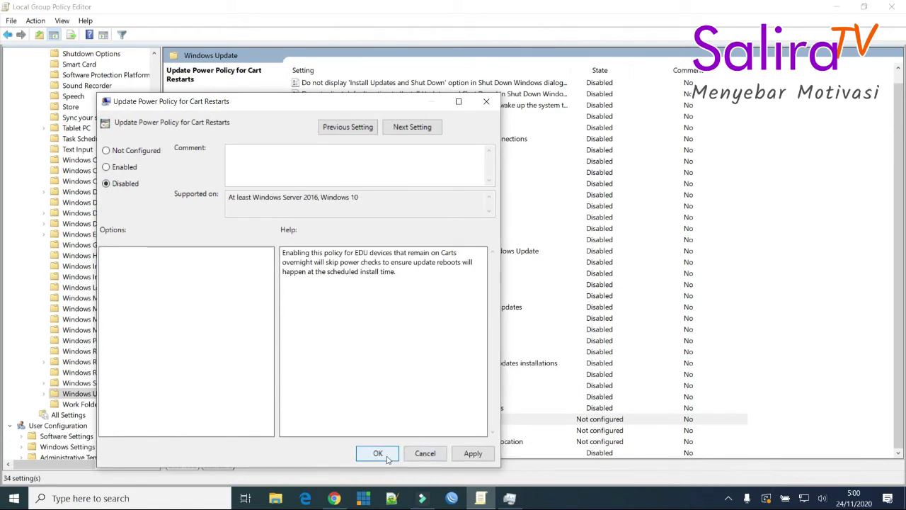
left_click(378, 454)
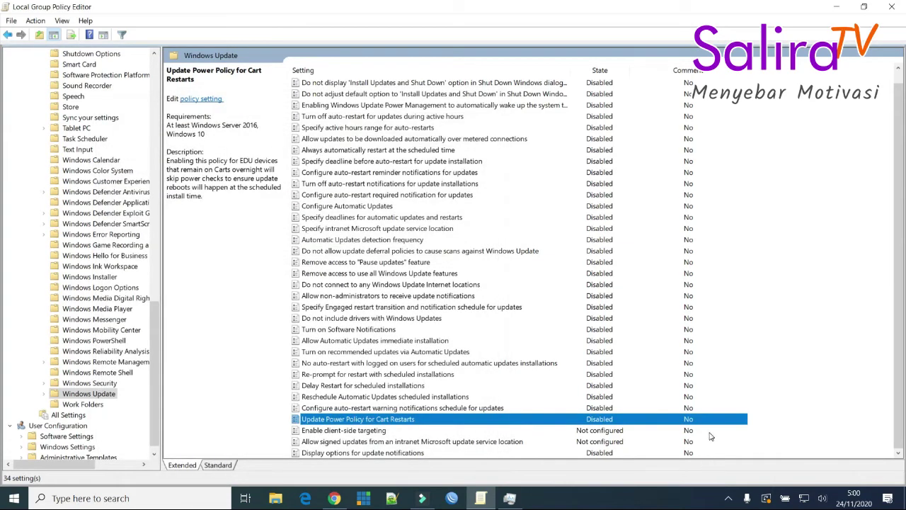
Step: Set the "Enable client-side targeting" policy to Disabled
double_click(710, 432)
left_click(122, 199)
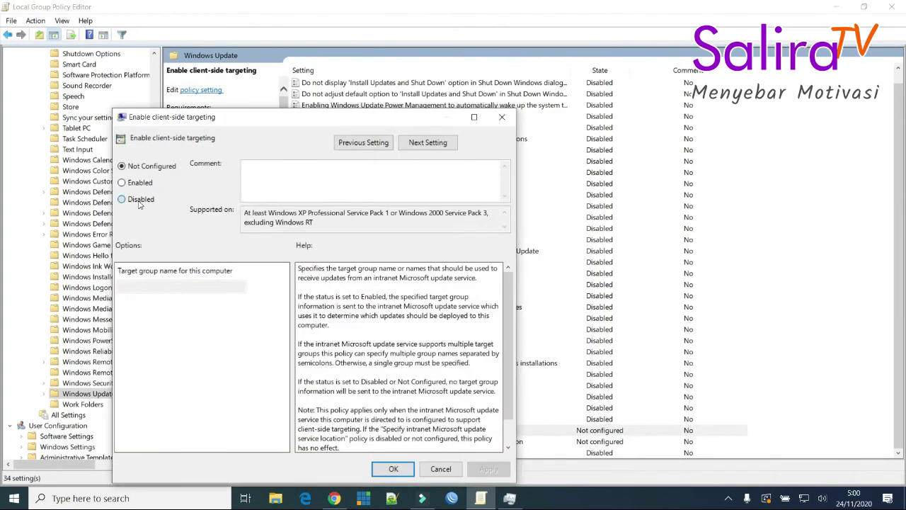
left_click(391, 470)
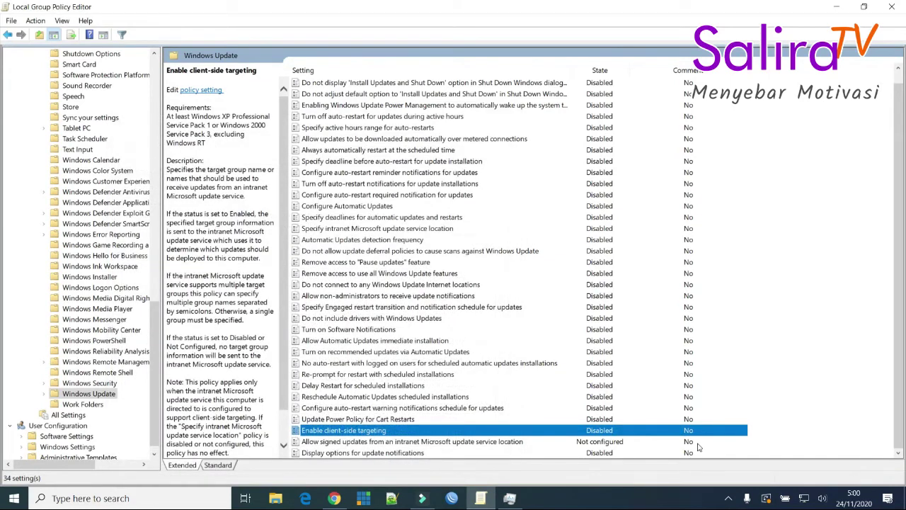
Step: Set the "Allow signed updates from an intranet Microsoft update service location" policy to Disabled
double_click(698, 443)
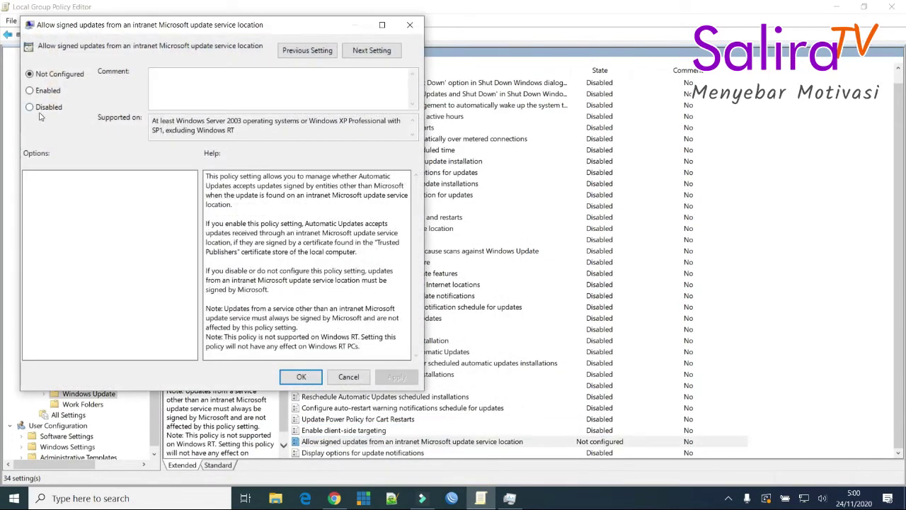
left_click(40, 111)
left_click(301, 376)
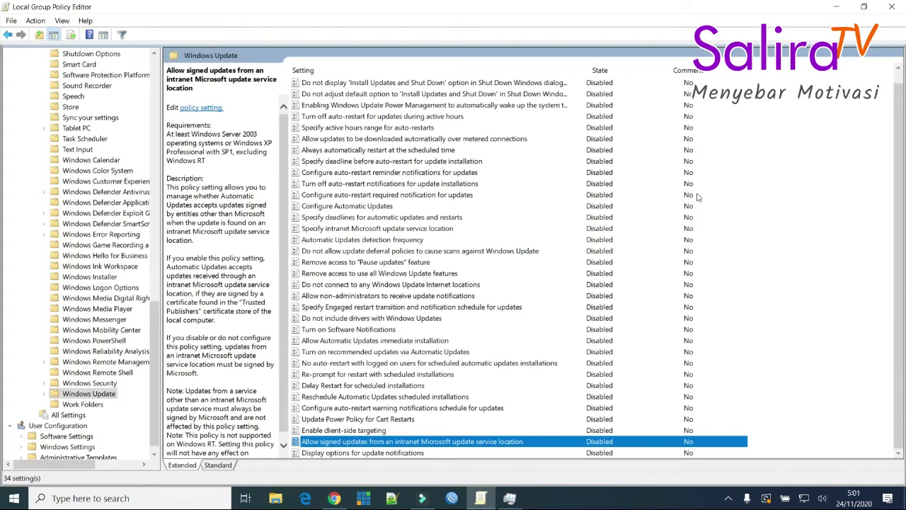
Step: Review the states of all Windows Update policies and the settings in the Windows Update for Business subfolder
scroll(697, 196, "up", 1)
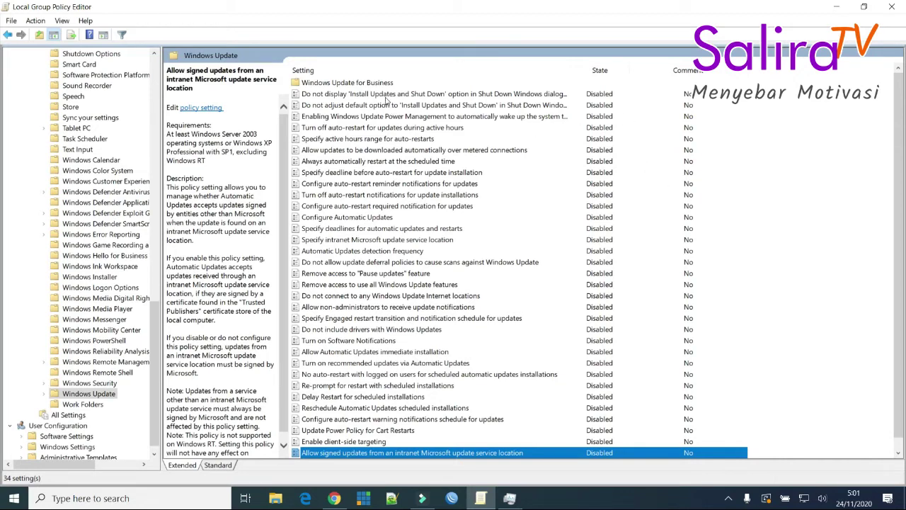
scroll(617, 251, "down", 1)
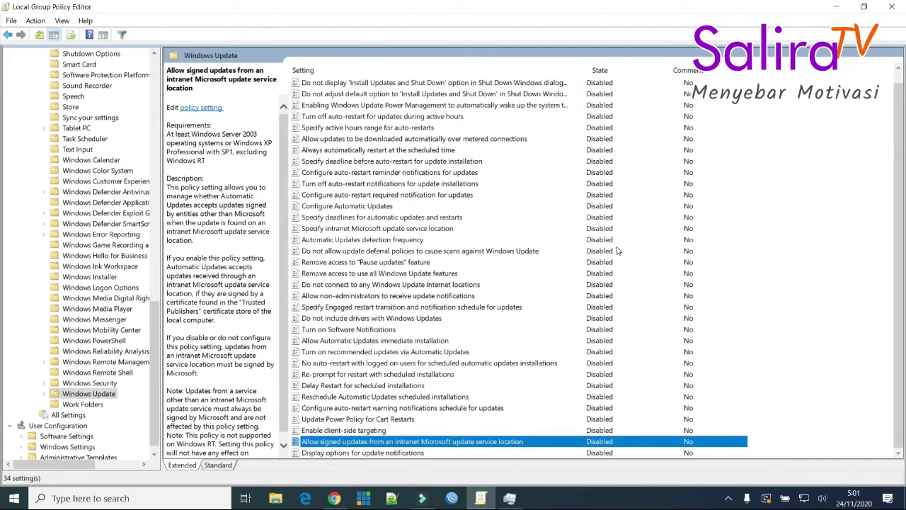
scroll(617, 250, "up", 1)
scroll(627, 156, "down", 1)
scroll(494, 204, "up", 1)
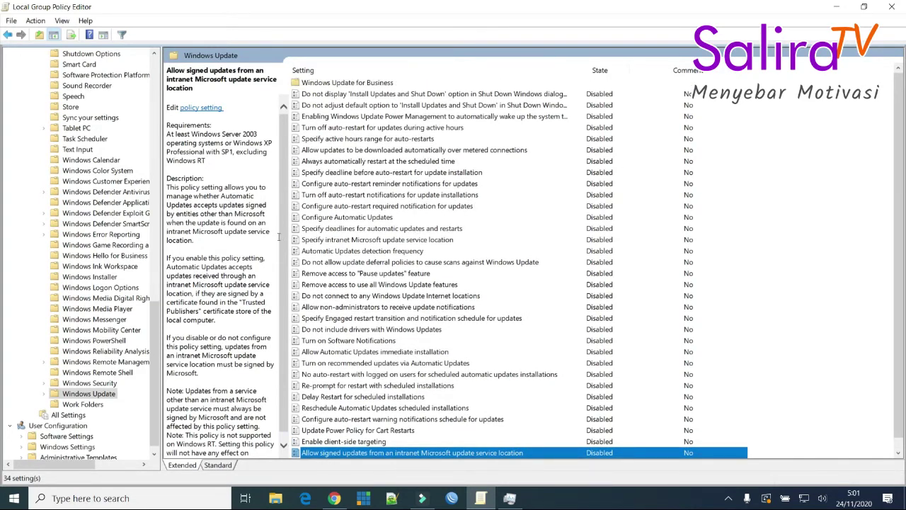
left_click(98, 395)
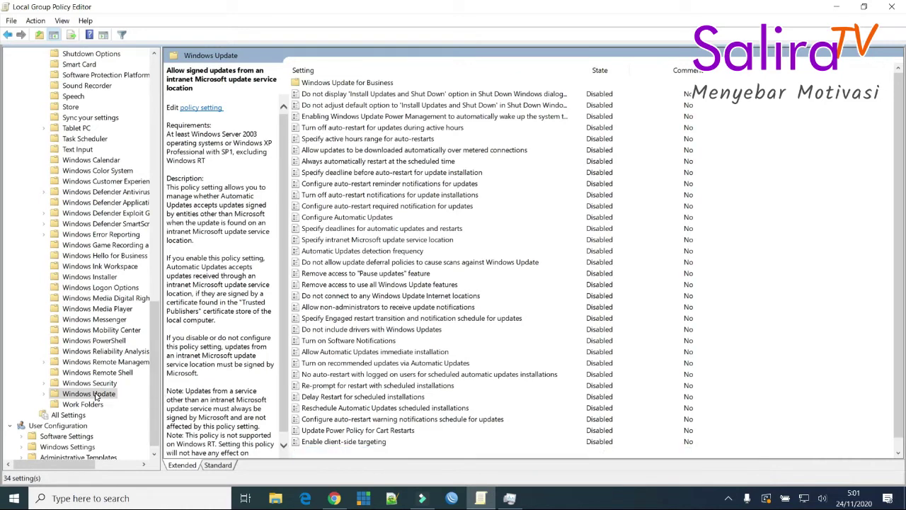
left_click(44, 394)
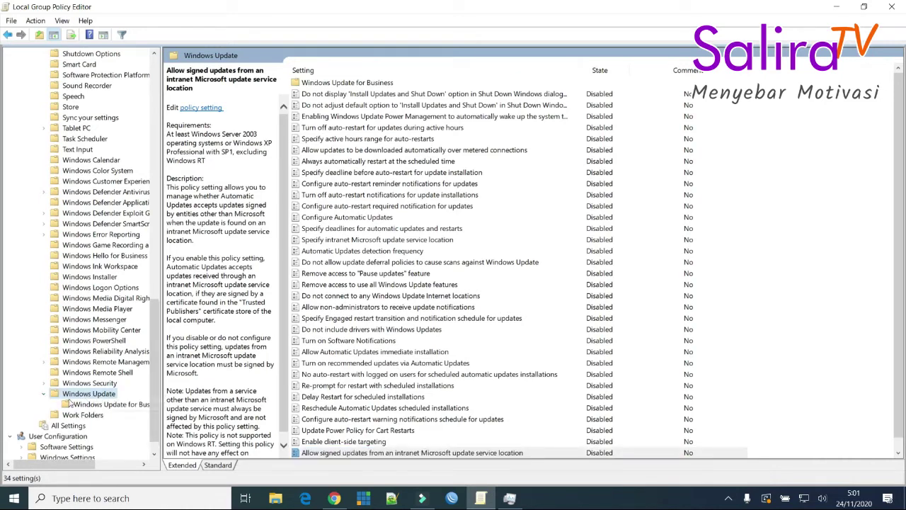
left_click(106, 406)
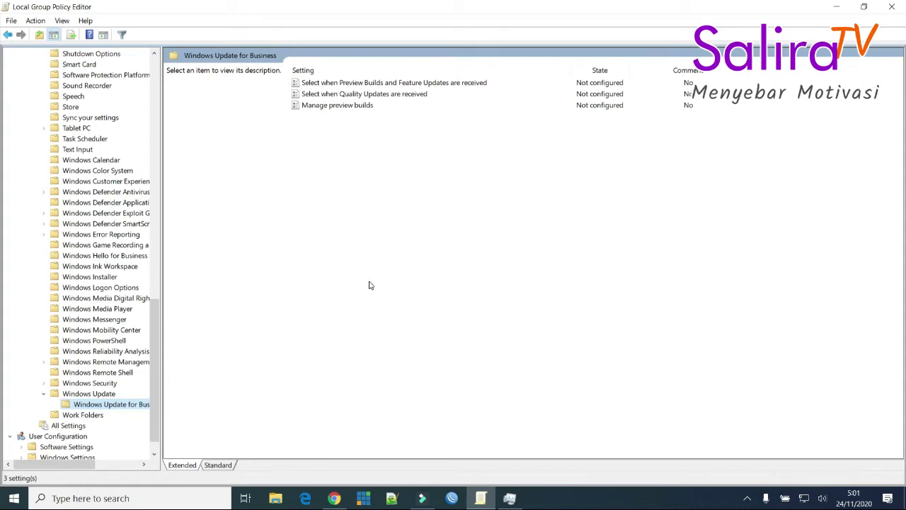
left_click(108, 393)
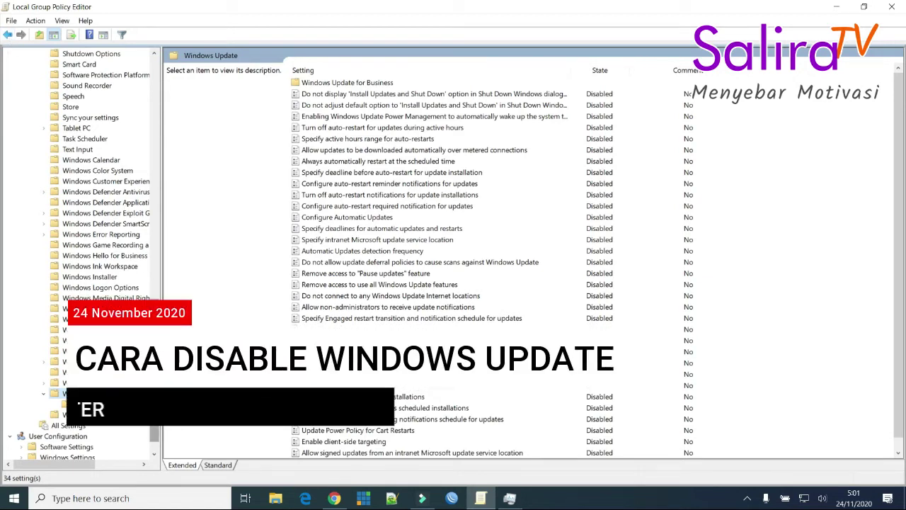
Step: Show the Windows Update policies under User Configuration, Administrative Templates, Windows Components, and widen the Setting column
scroll(71, 453, "down", 1)
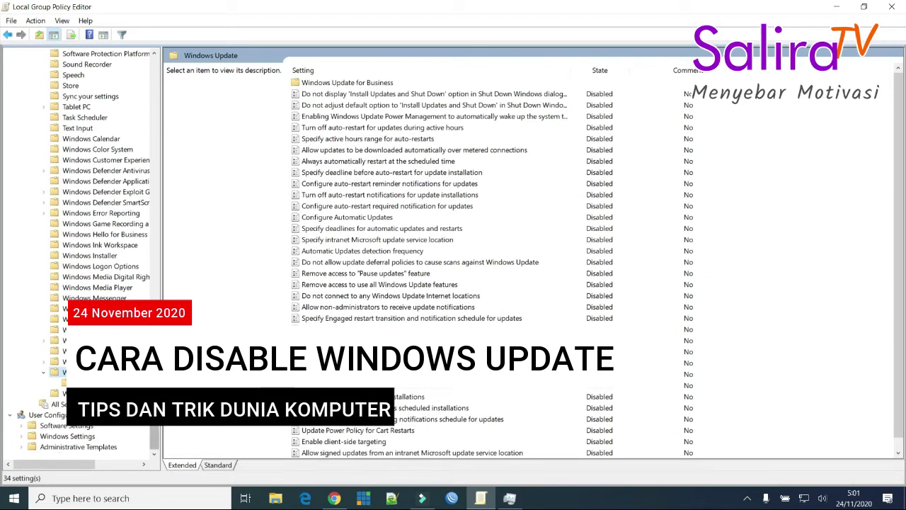
left_click_drag(155, 354, 166, 410)
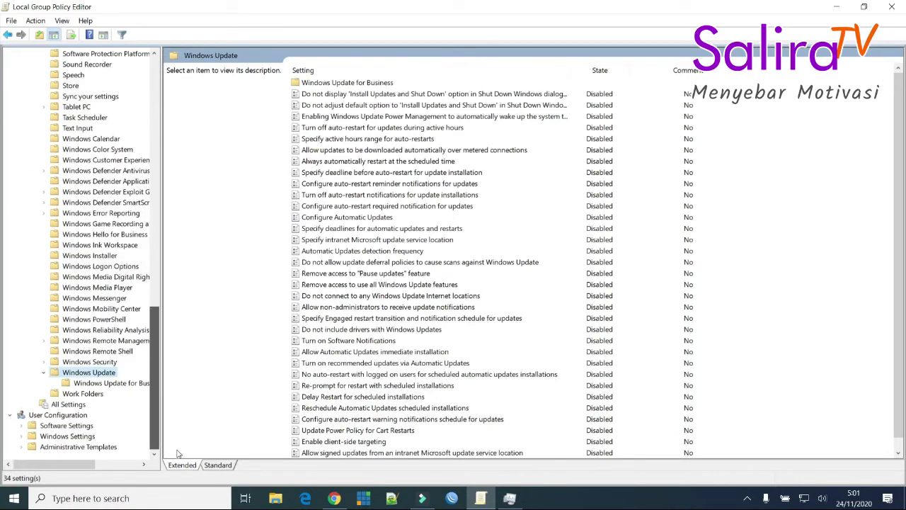
left_click(16, 501)
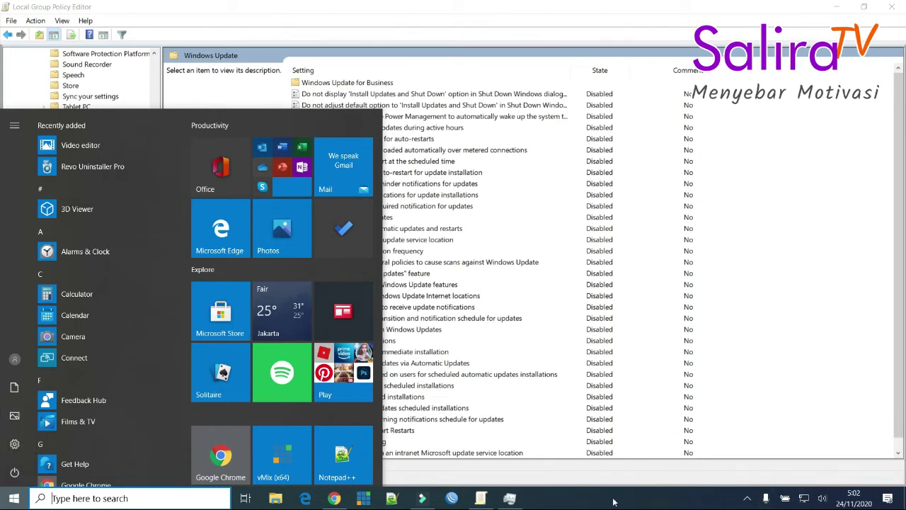
left_click(14, 500)
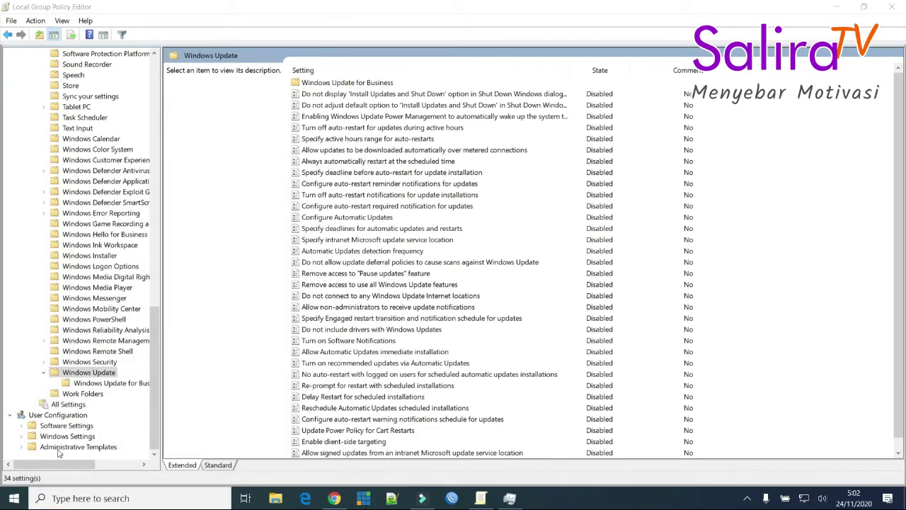
left_click(21, 448)
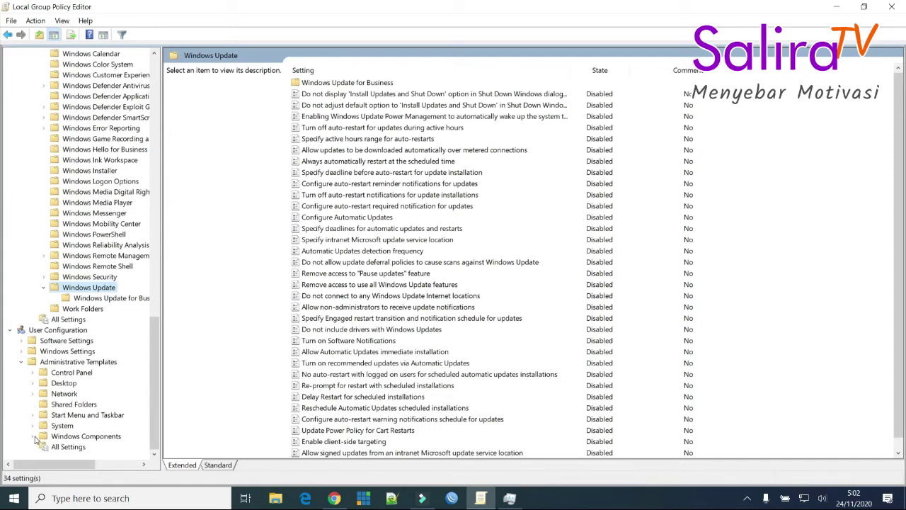
left_click(34, 437)
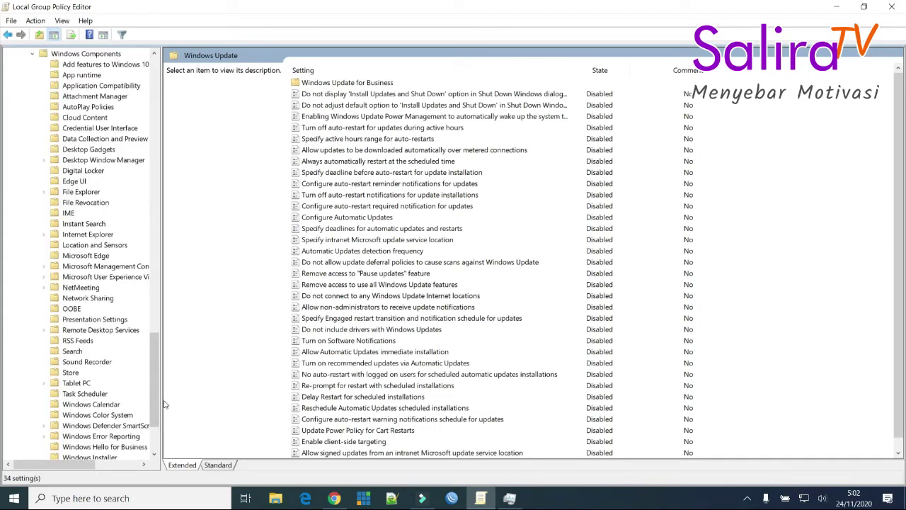
scroll(158, 406, "down", 3)
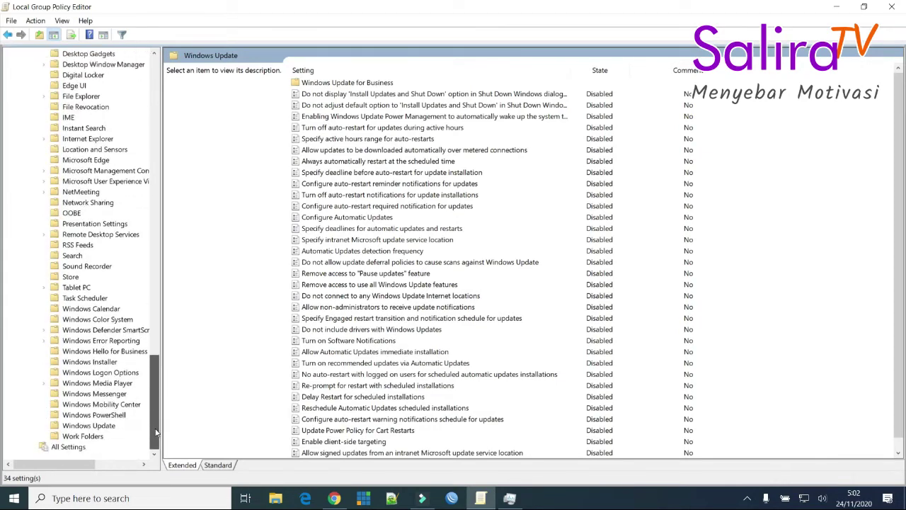
left_click(113, 427)
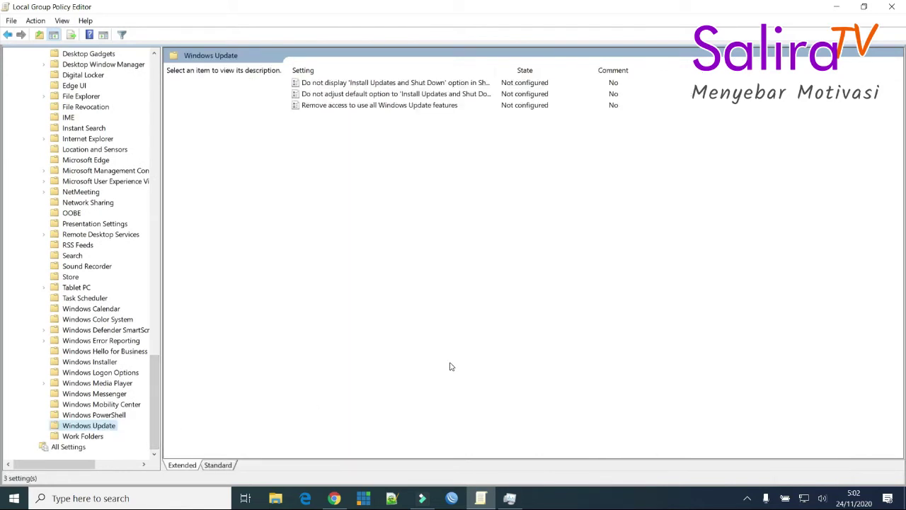
left_click_drag(498, 71, 649, 73)
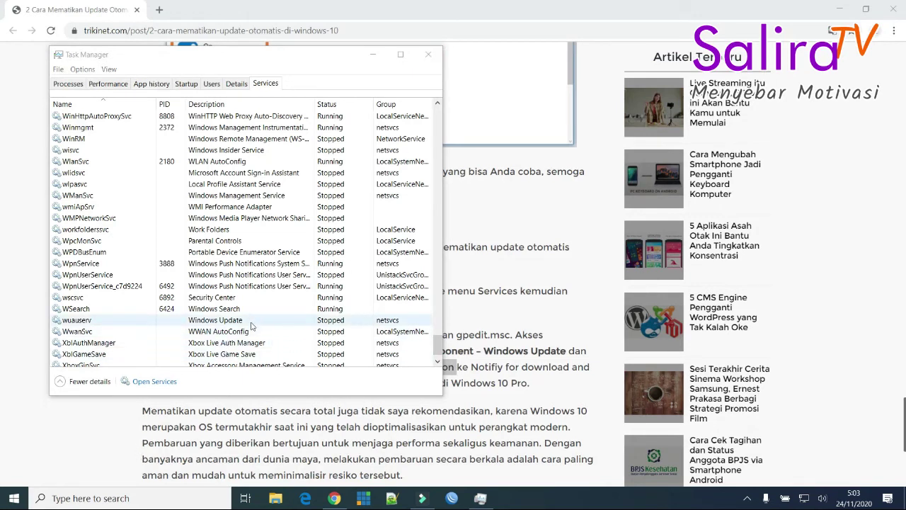
Step: Reopen Task Manager and check the status and available actions of the Windows Update service (wuauserv)
left_click(428, 55)
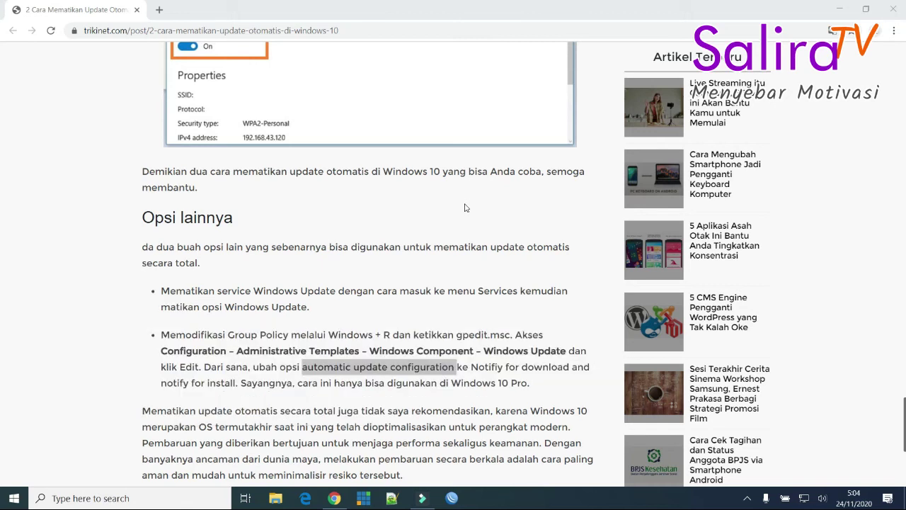
right_click(530, 503)
left_click(568, 443)
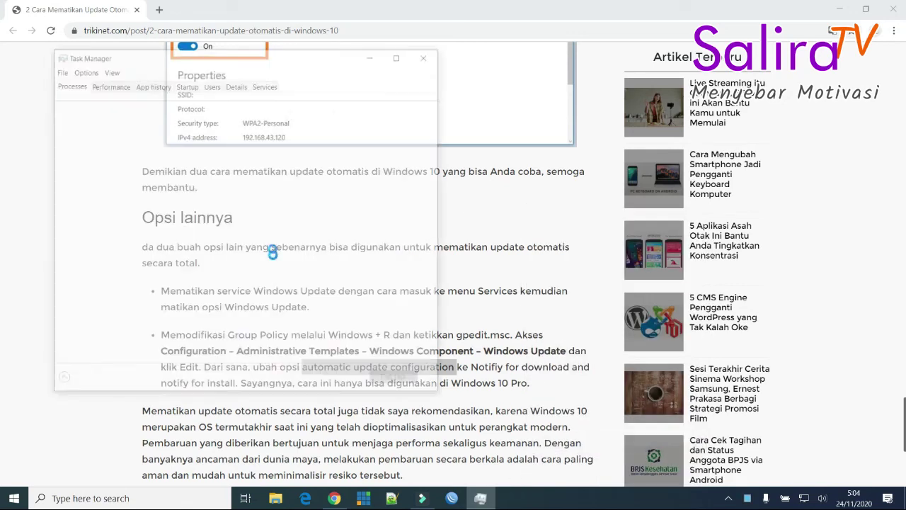
left_click(272, 86)
left_click_drag(437, 117, 454, 350)
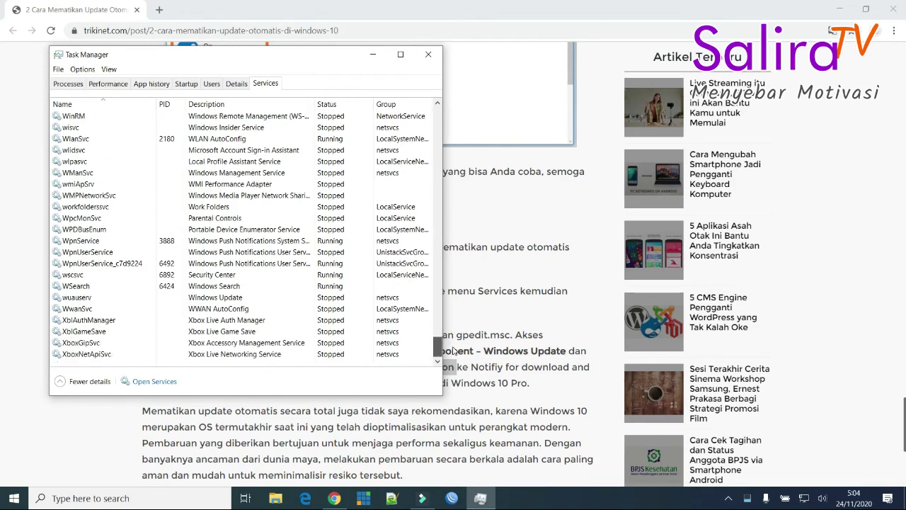
left_click(367, 298)
right_click(367, 298)
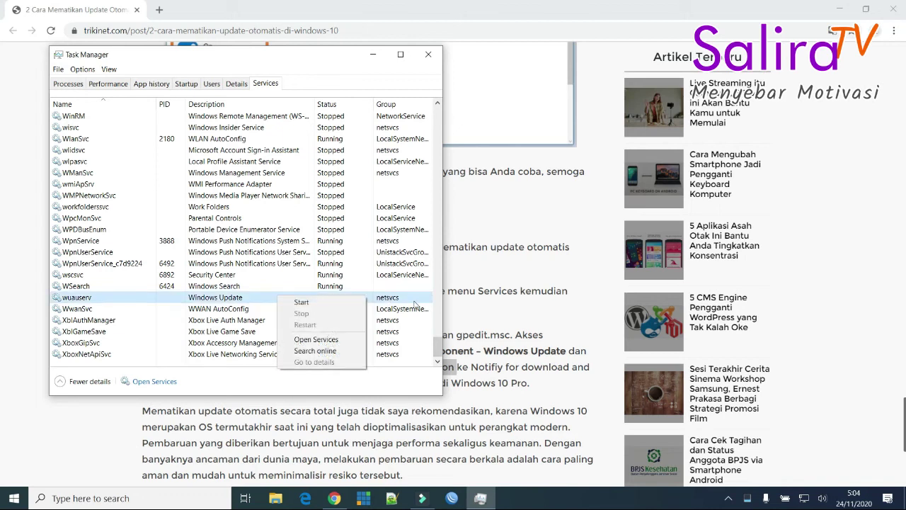
left_click(428, 301)
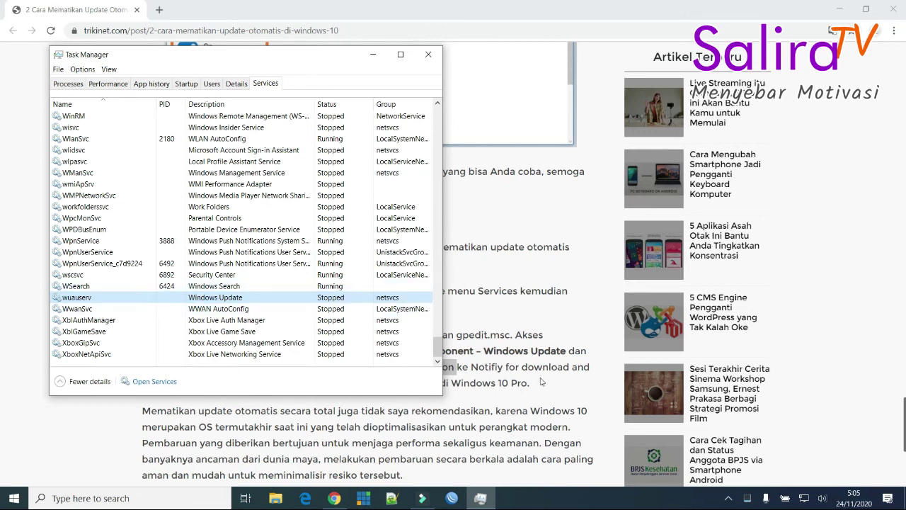
Step: Open the Services console from the wuauserv entry and check the startup type of the Windows Update service
right_click(422, 301)
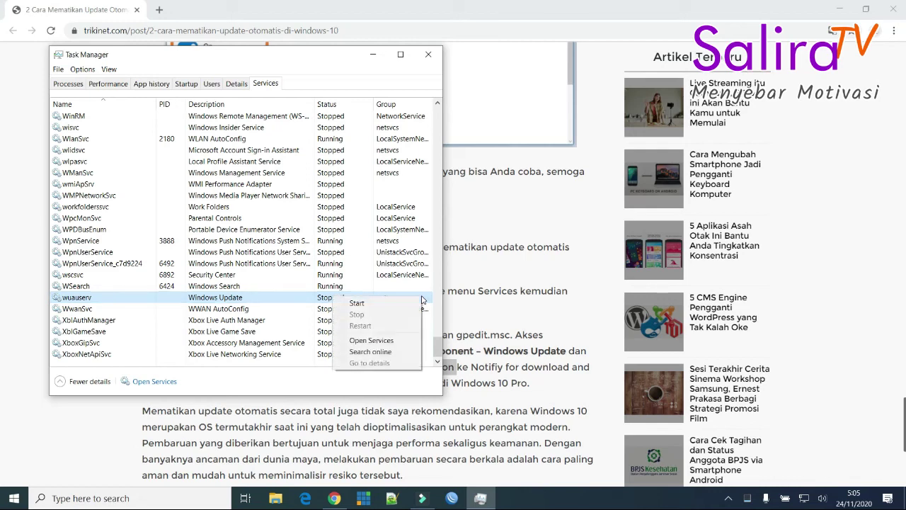
left_click(386, 341)
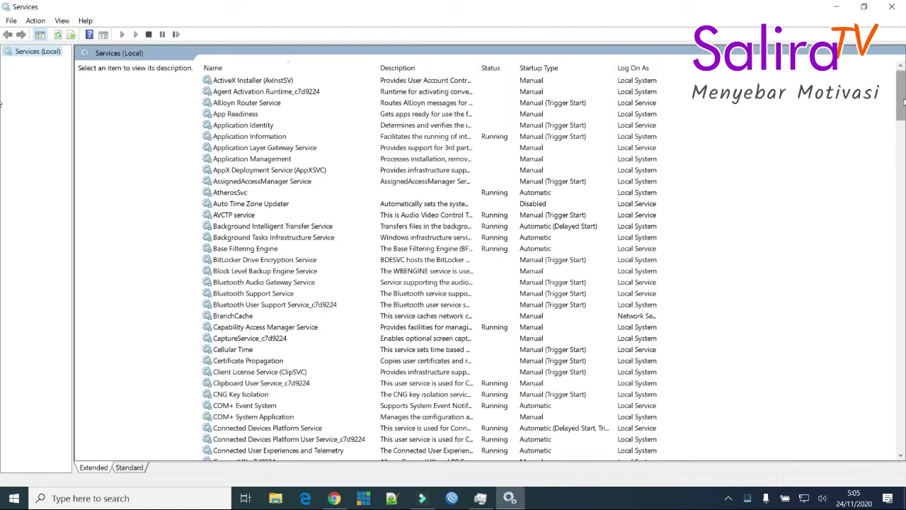
left_click_drag(901, 103, 901, 460)
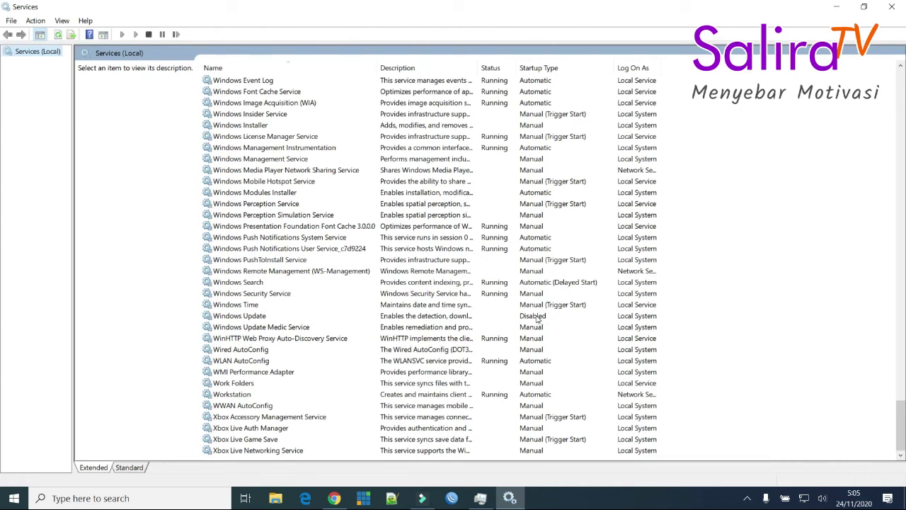
left_click(650, 319)
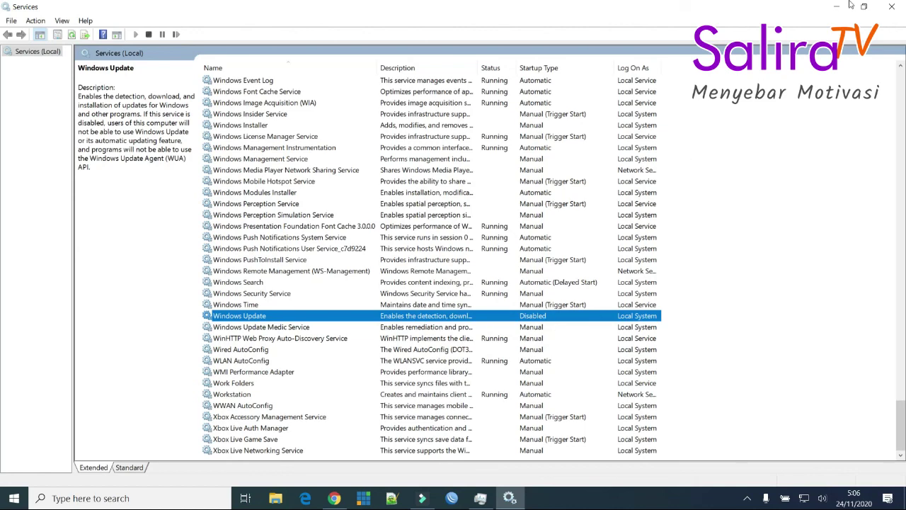
Step: Close the Services console, Task Manager and the browser to return to the desktop
left_click(892, 6)
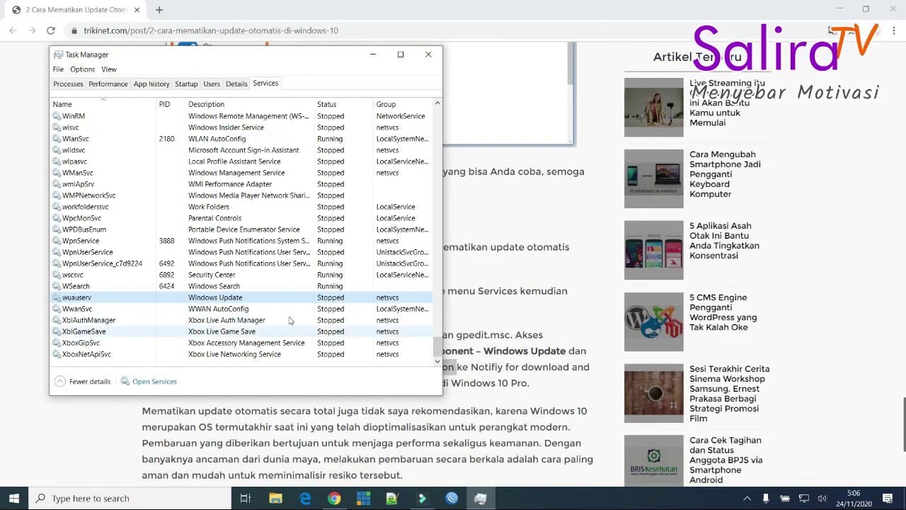
left_click(428, 55)
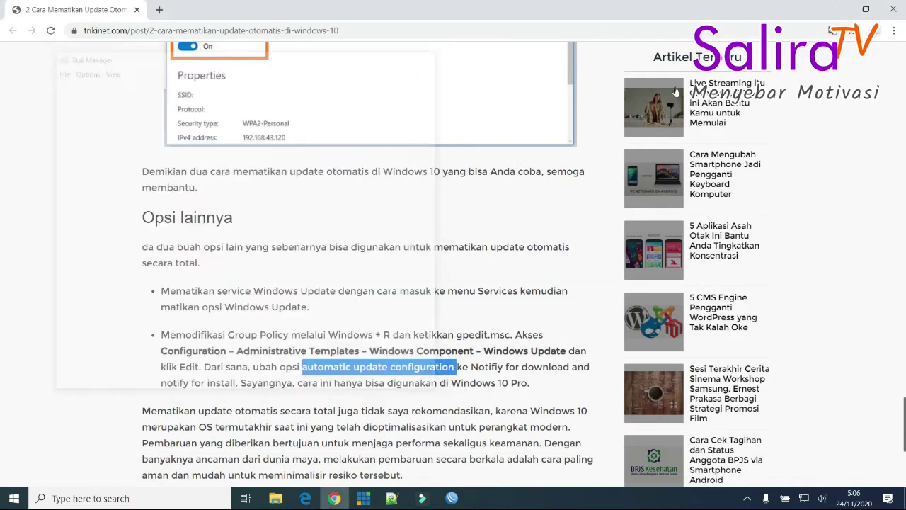
left_click(894, 10)
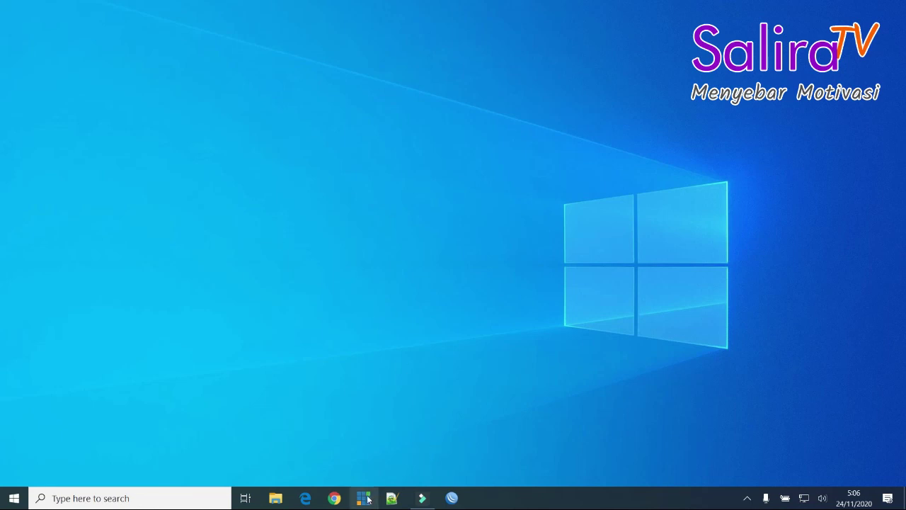
mouse_move(420, 499)
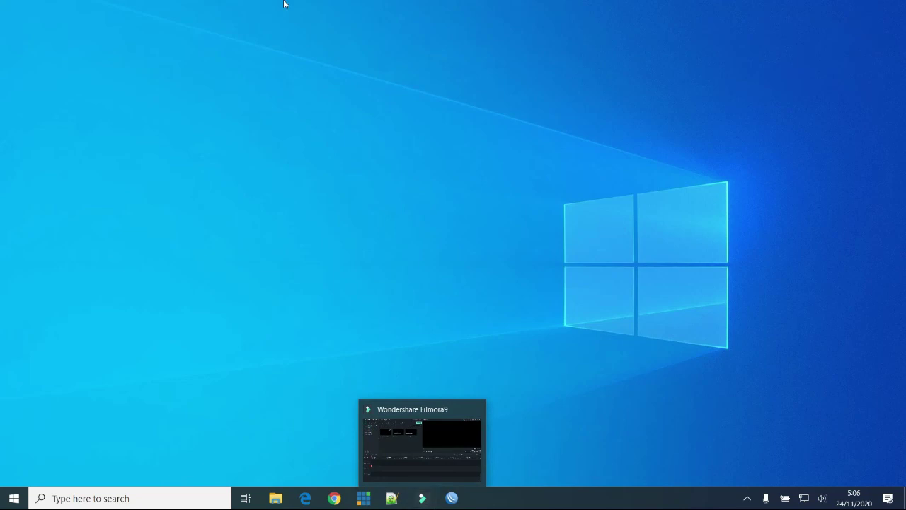